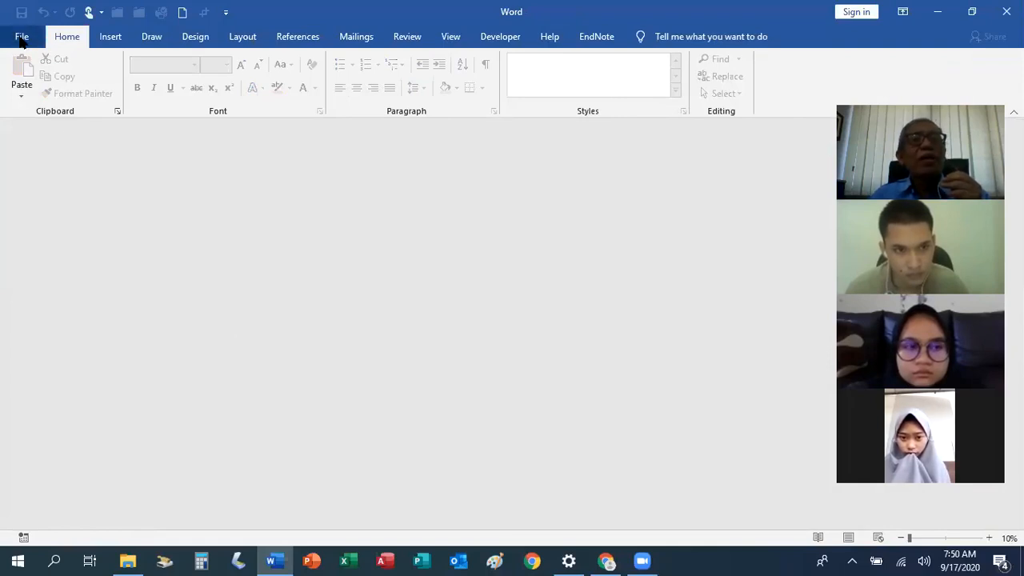
Step: Create a new blank document and zoom the view to the page width
click(22, 40)
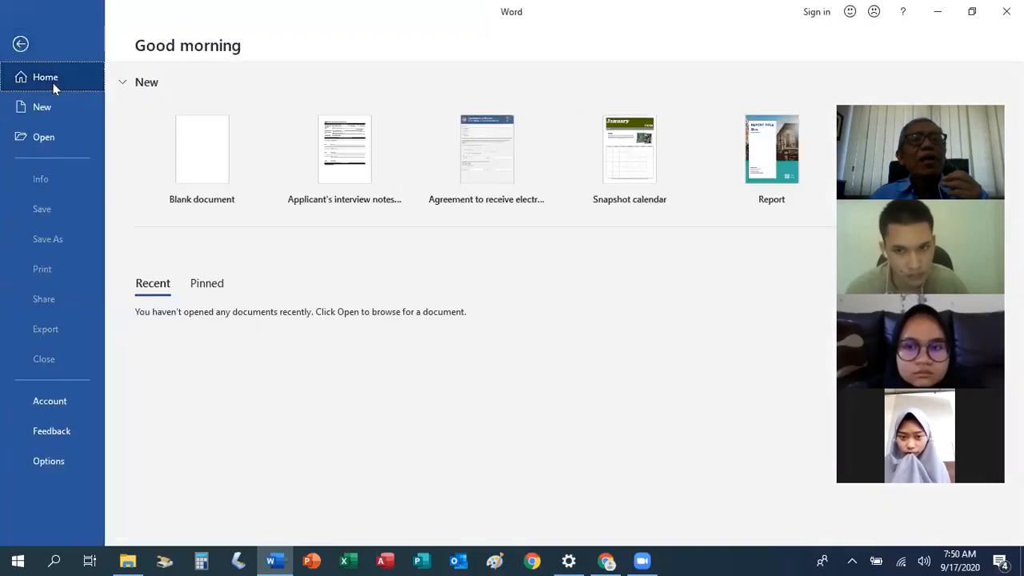
click(211, 173)
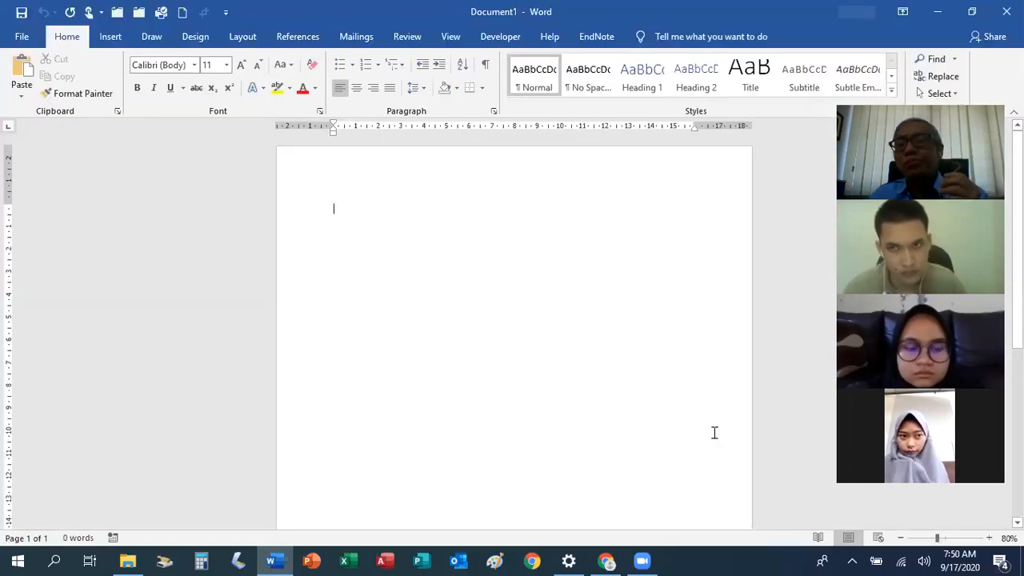
click(988, 539)
click(453, 37)
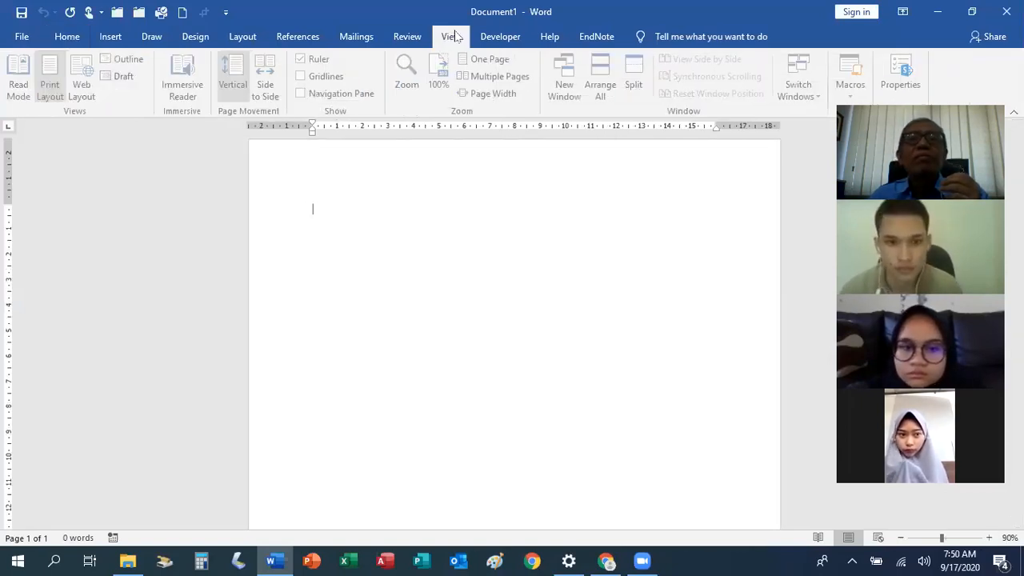
click(512, 94)
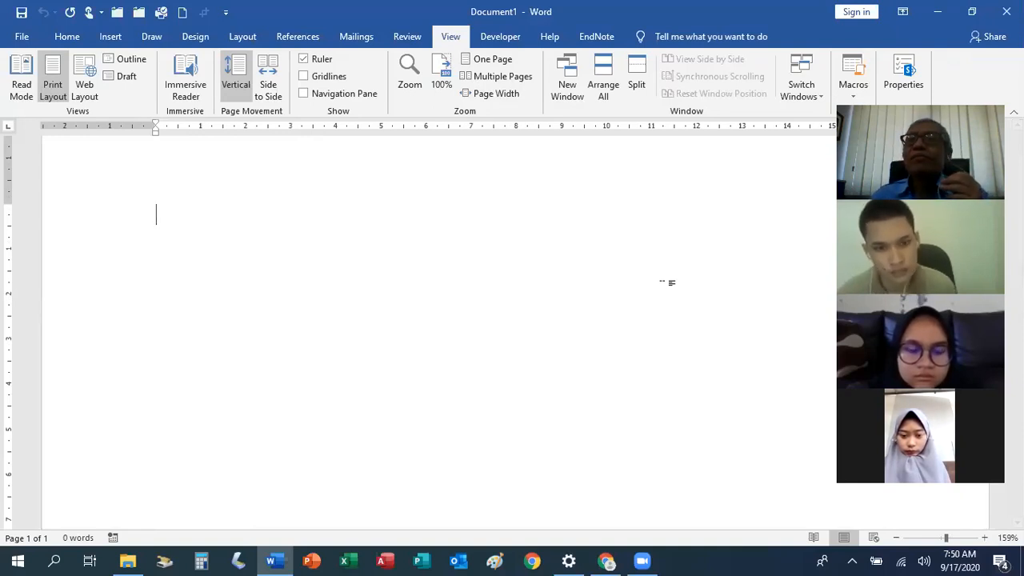
scroll(663, 281, up, 1)
scroll(438, 328, up, 1)
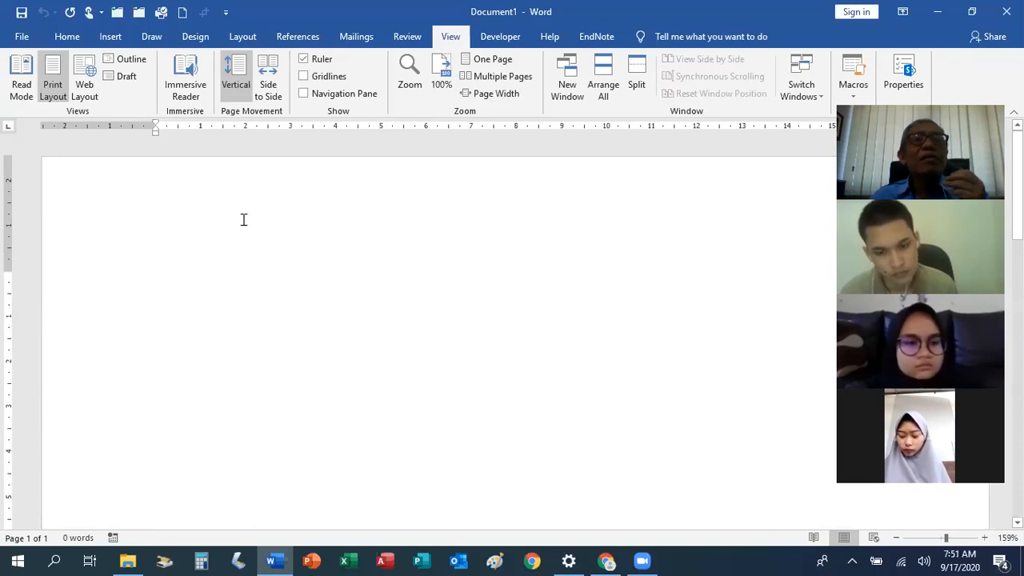
Step: Open the page header for editing and insert a table with three columns and one row in it
click(114, 37)
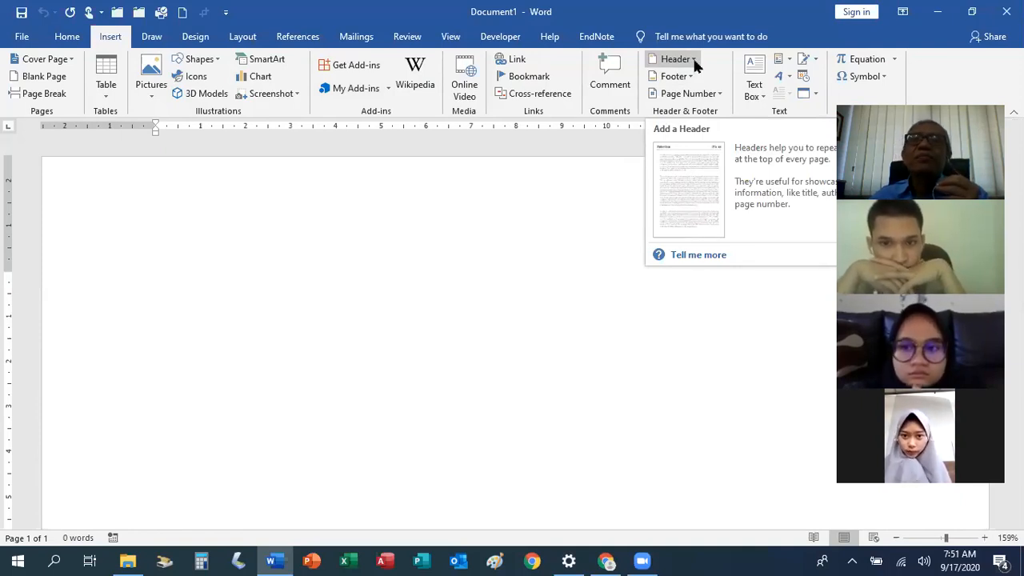
click(693, 60)
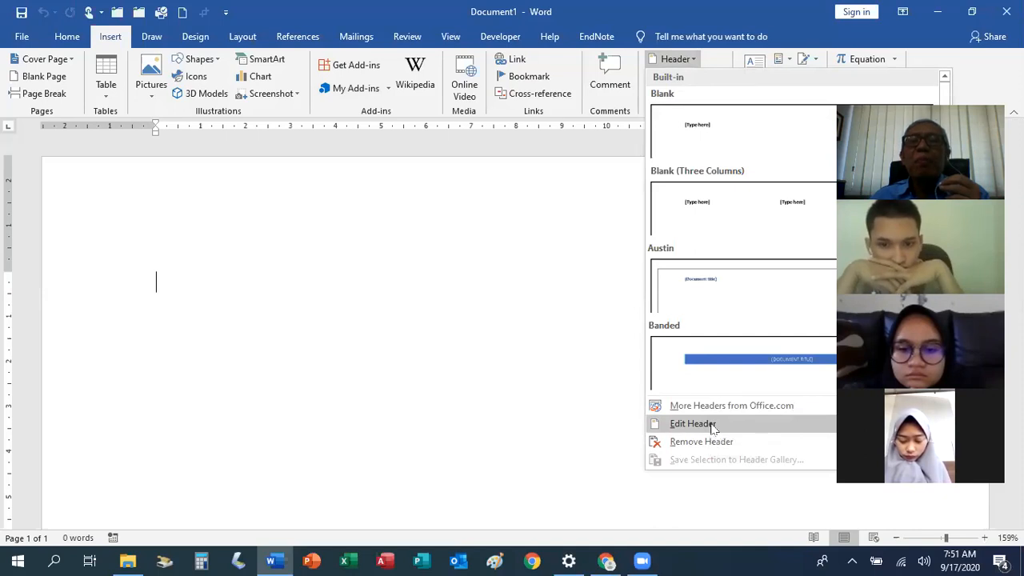
click(712, 427)
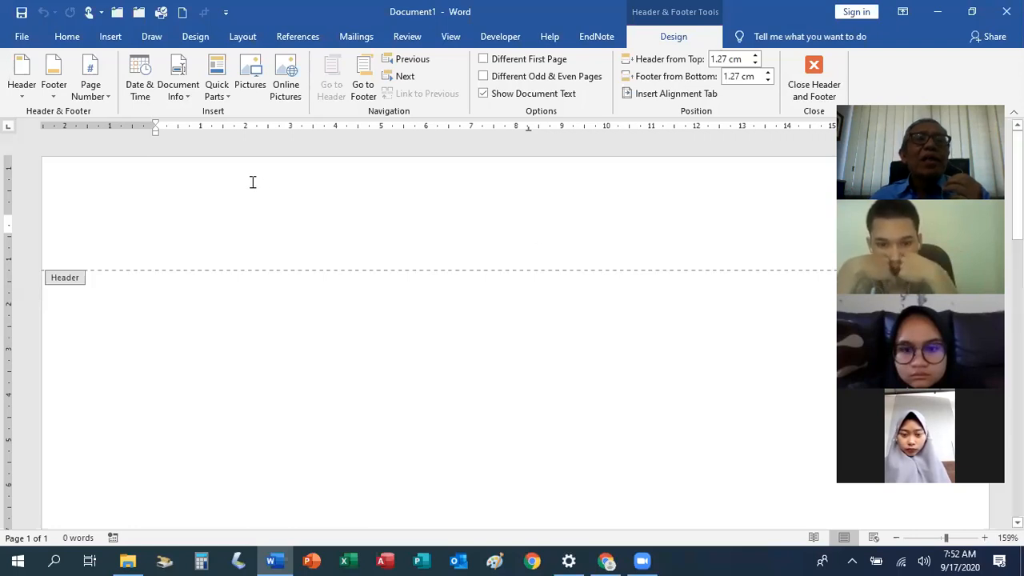
click(111, 38)
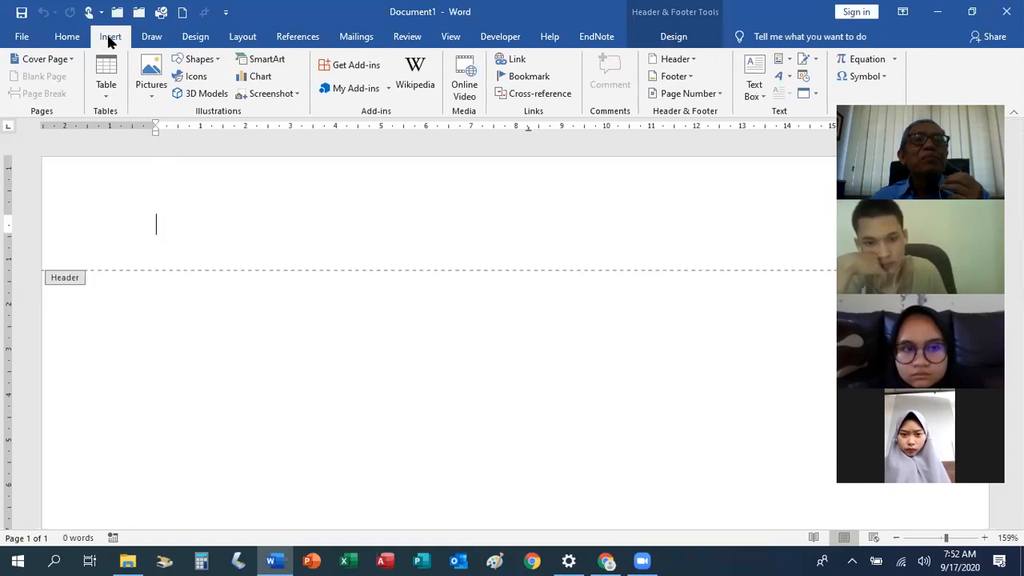
click(106, 84)
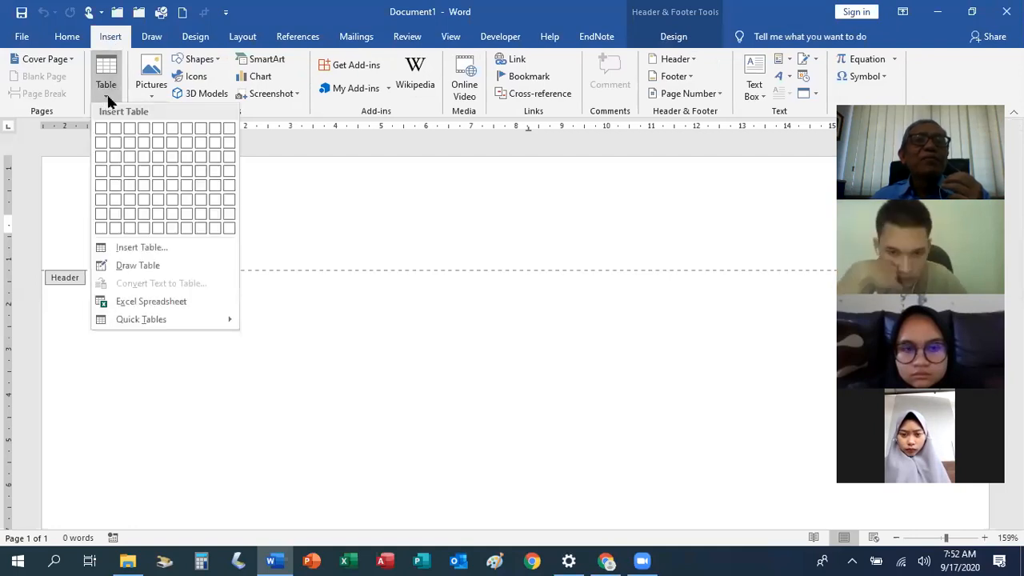
click(130, 130)
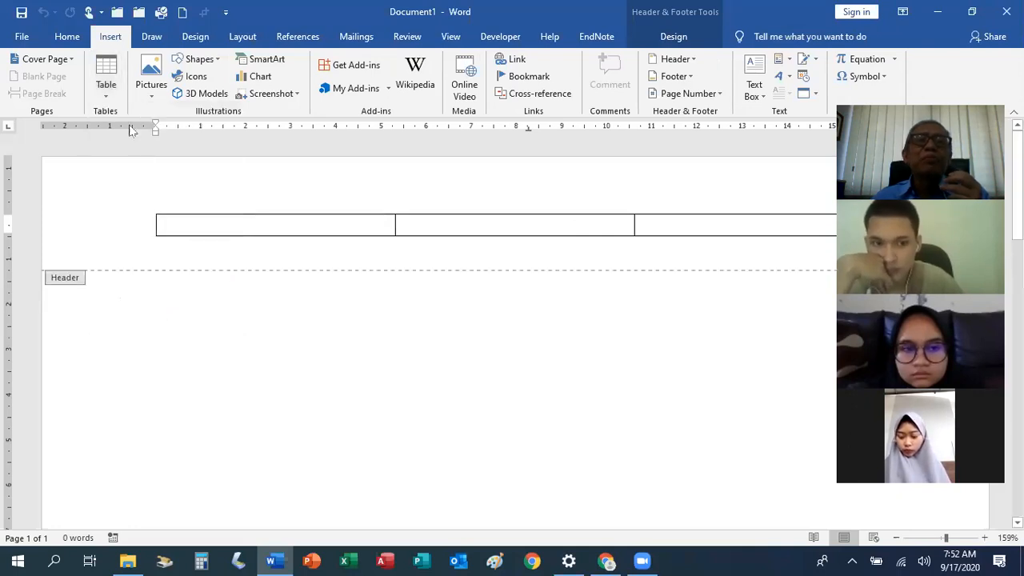
Step: Insert the Polinema_Logo picture from the device's Pictures folder into the first cell of the header table
click(201, 232)
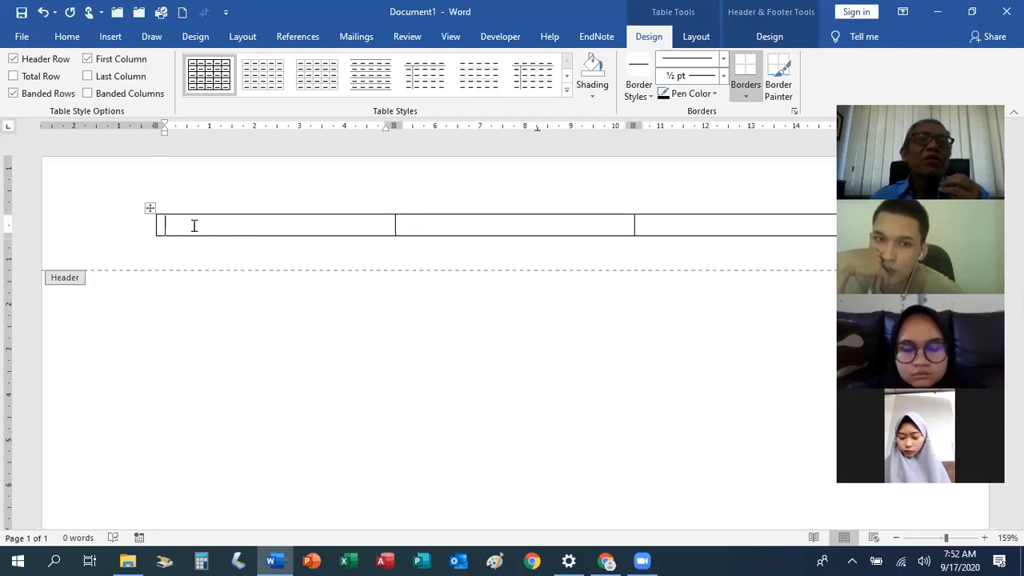
click(113, 40)
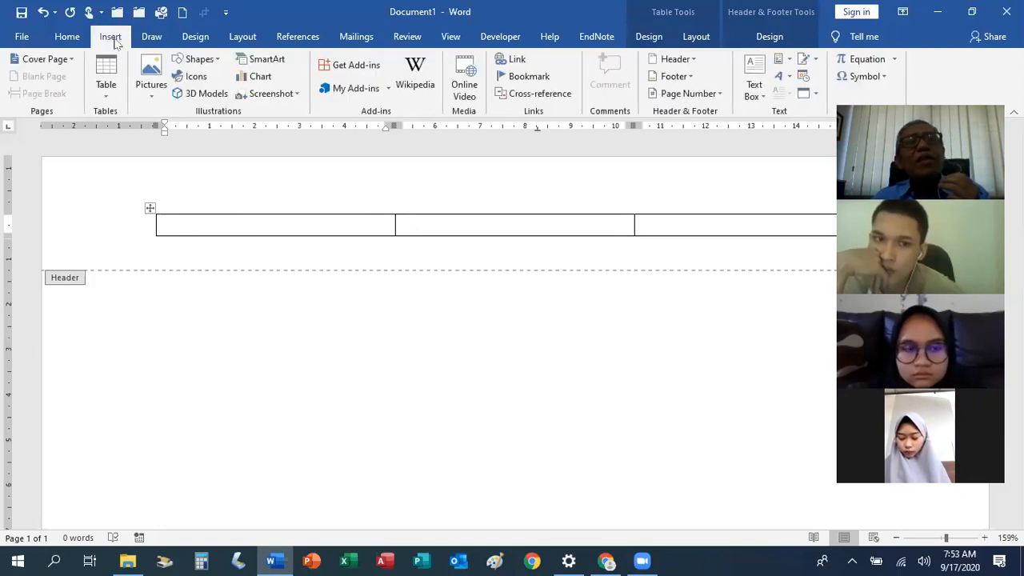
click(152, 84)
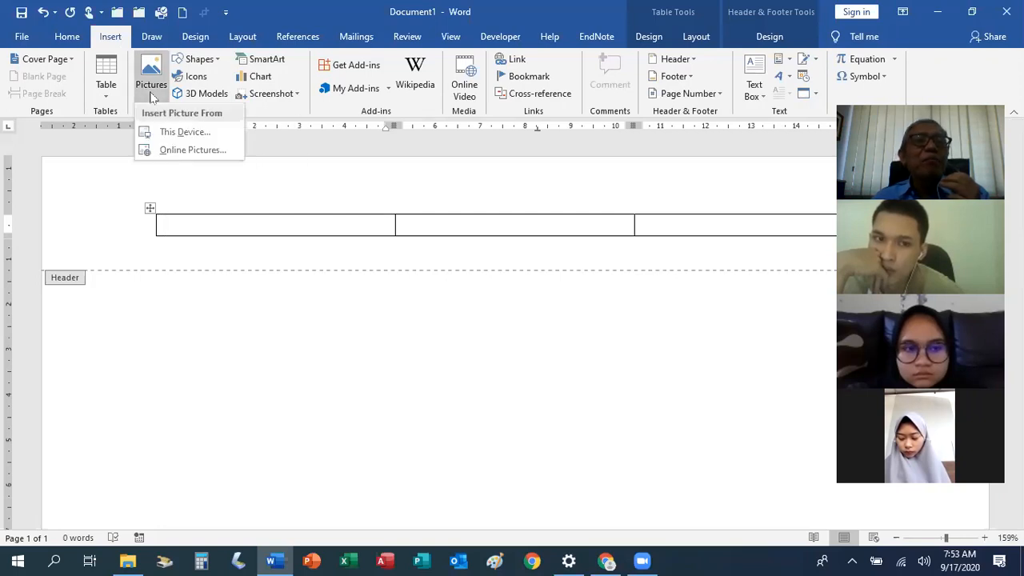
click(184, 133)
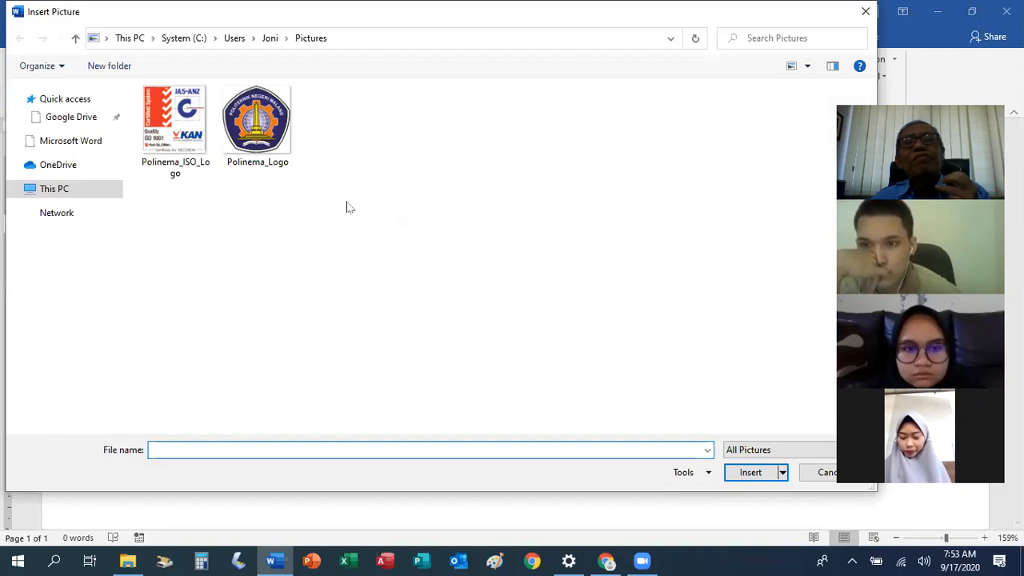
click(267, 134)
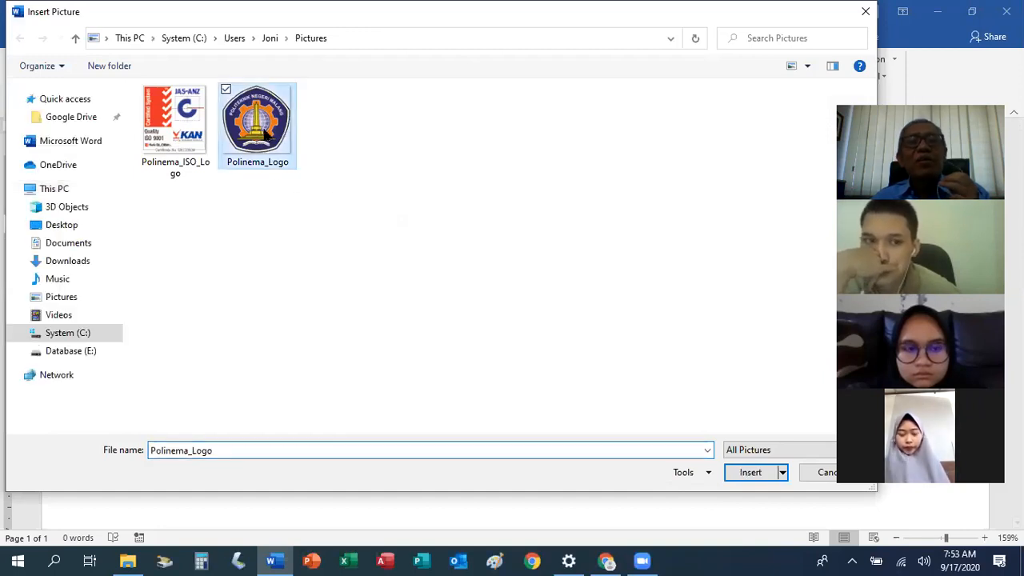
click(754, 476)
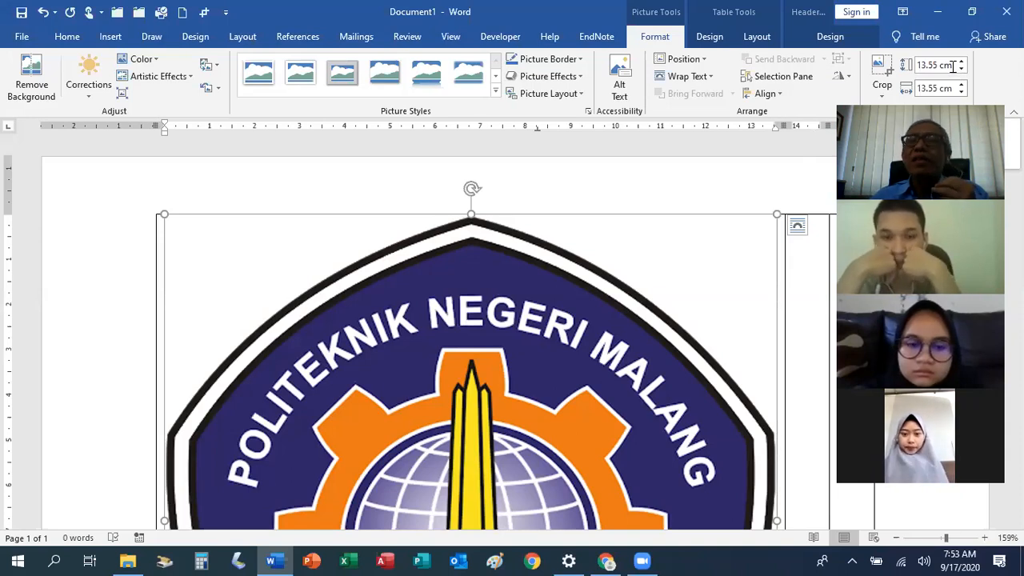
Step: Set the height of the Polinema logo in the first cell to 3 cm
click(953, 65)
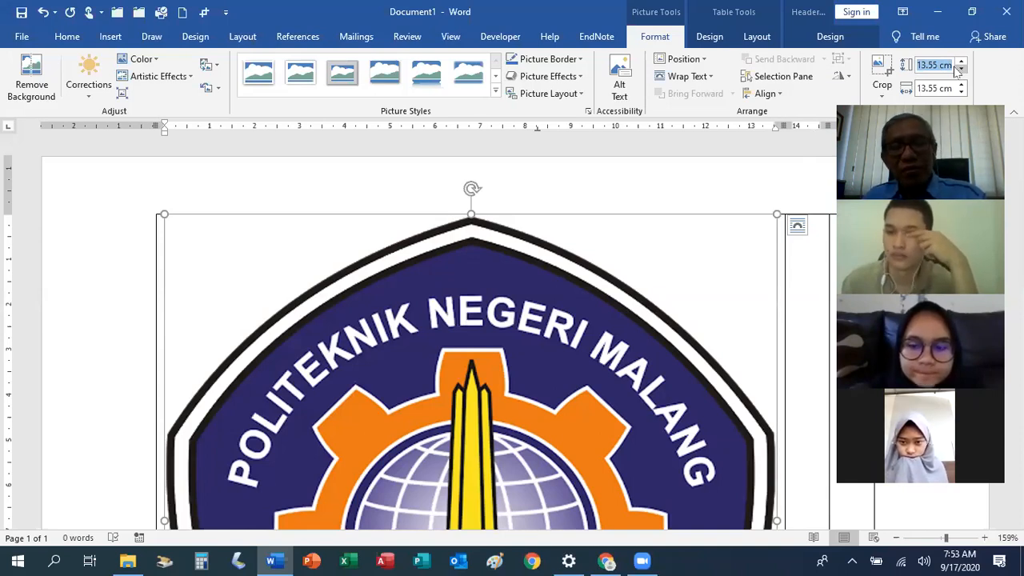
text(3)
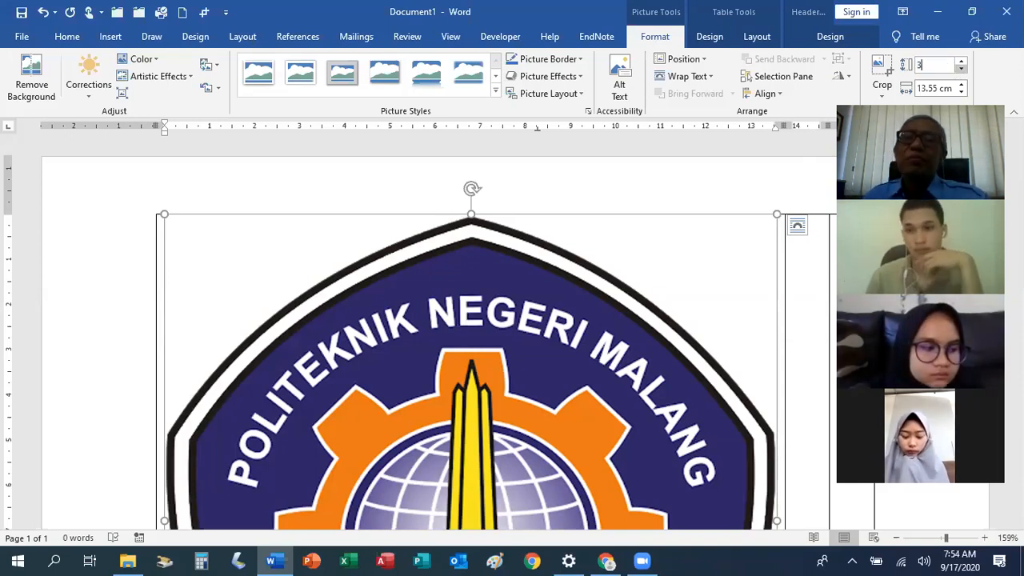
text( cm)
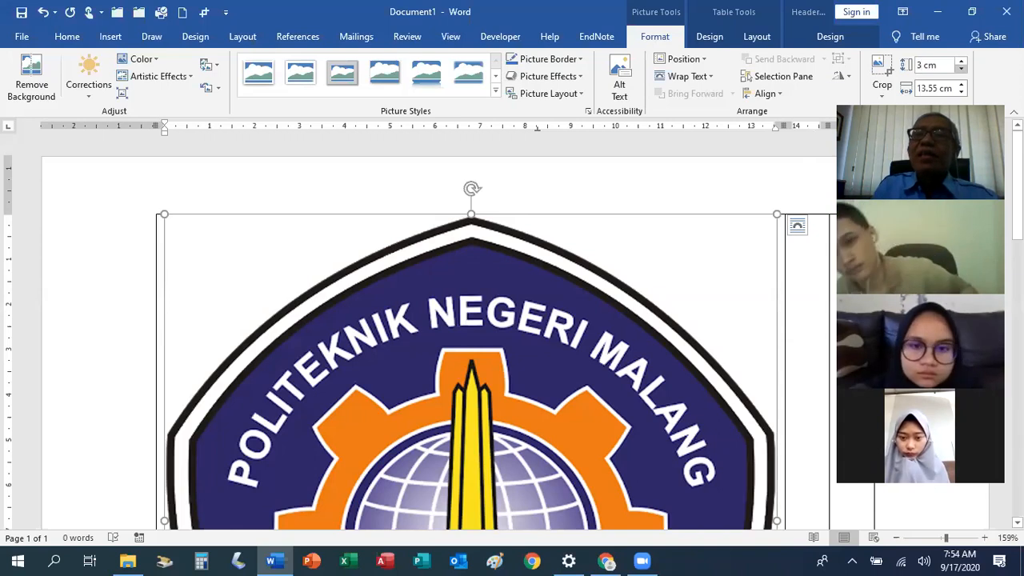
key(Return)
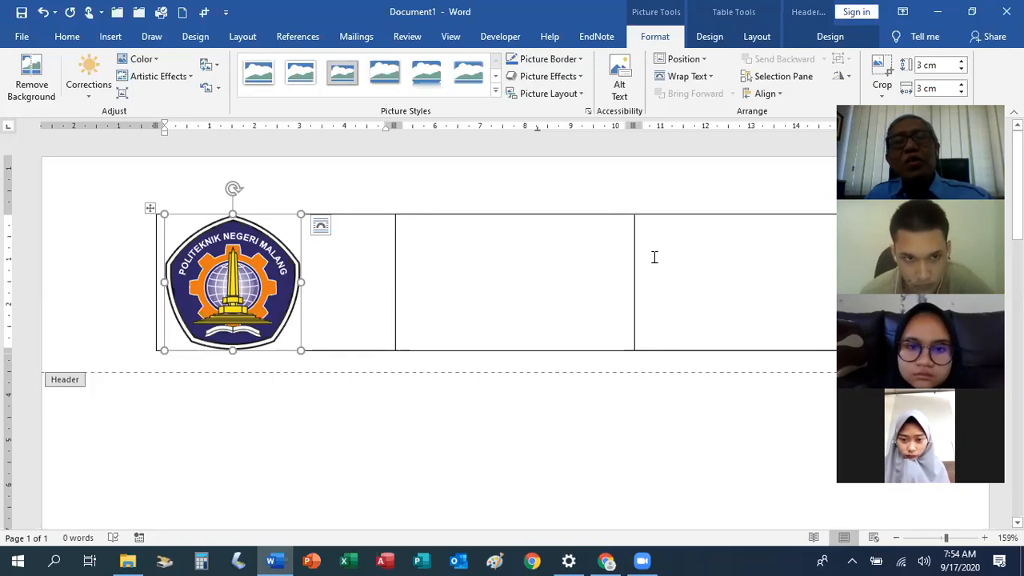
Step: Insert the Polinema_ISO_Logo picture from the device's Pictures folder into the third cell of the header table
click(688, 234)
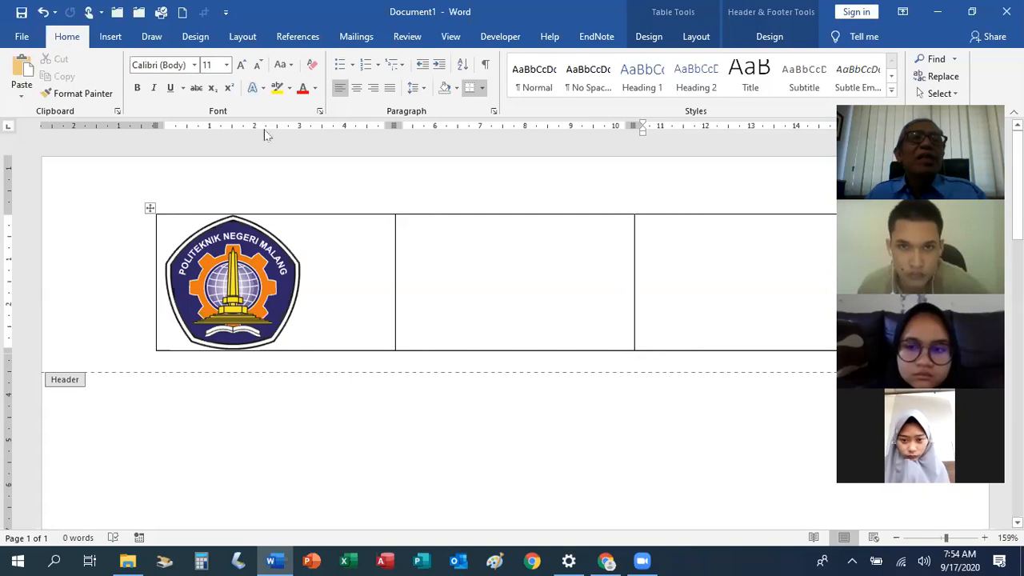
click(103, 38)
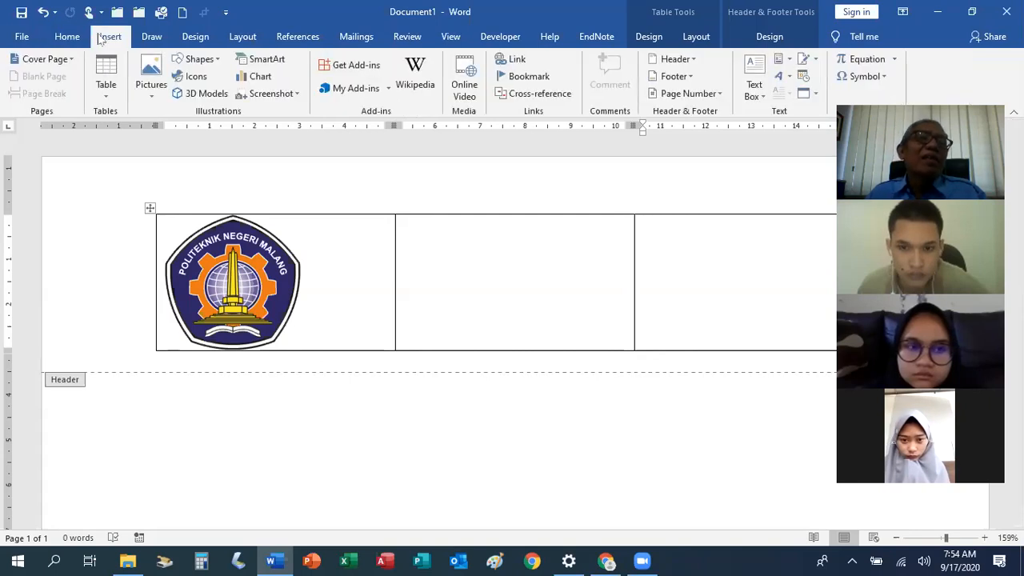
click(151, 99)
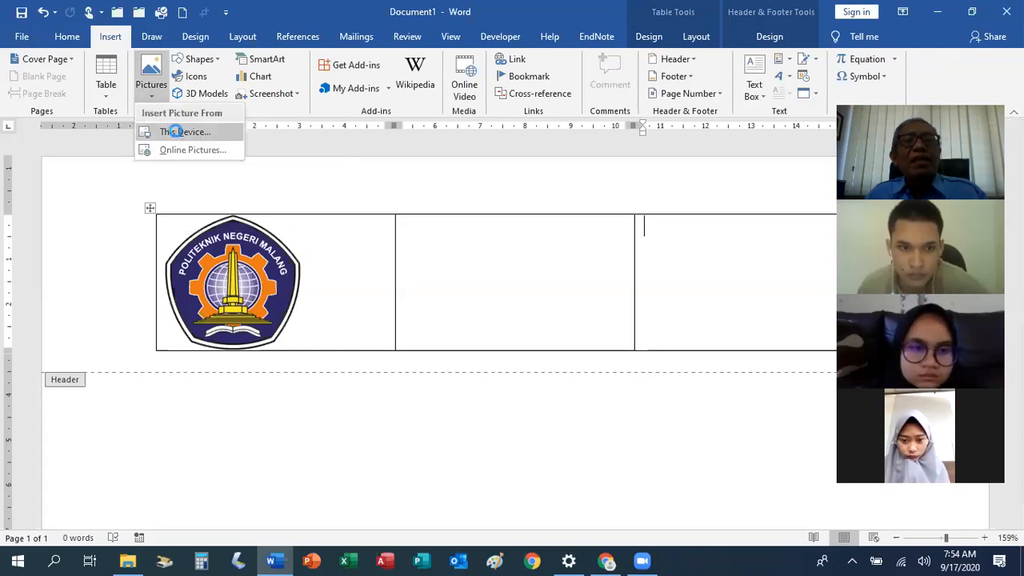
click(177, 133)
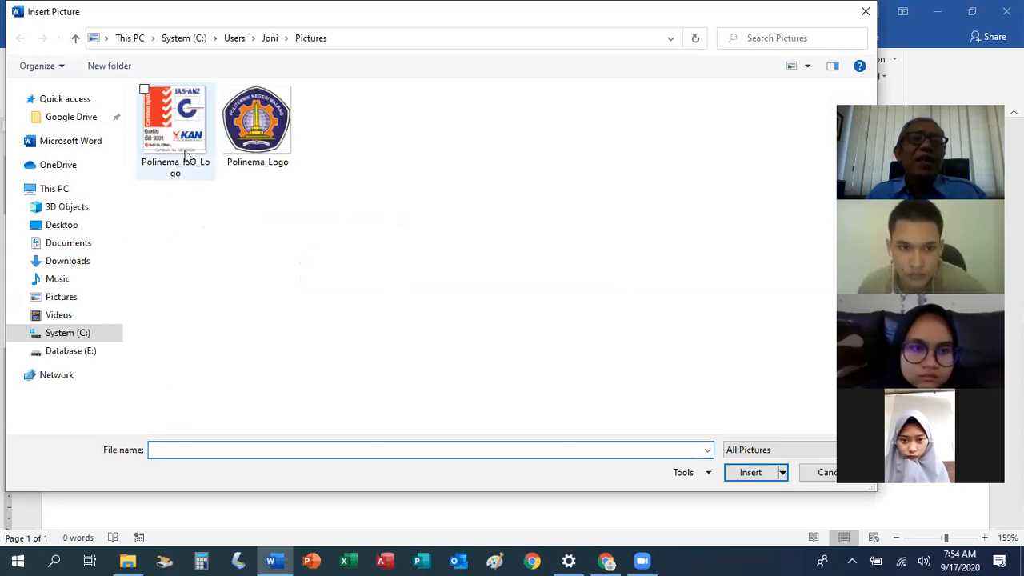
click(186, 153)
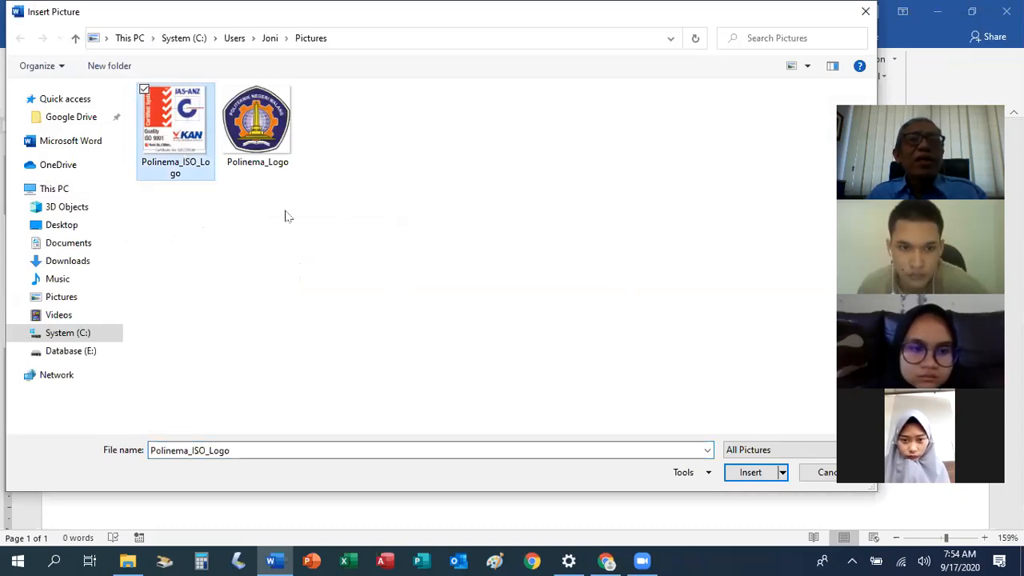
click(755, 473)
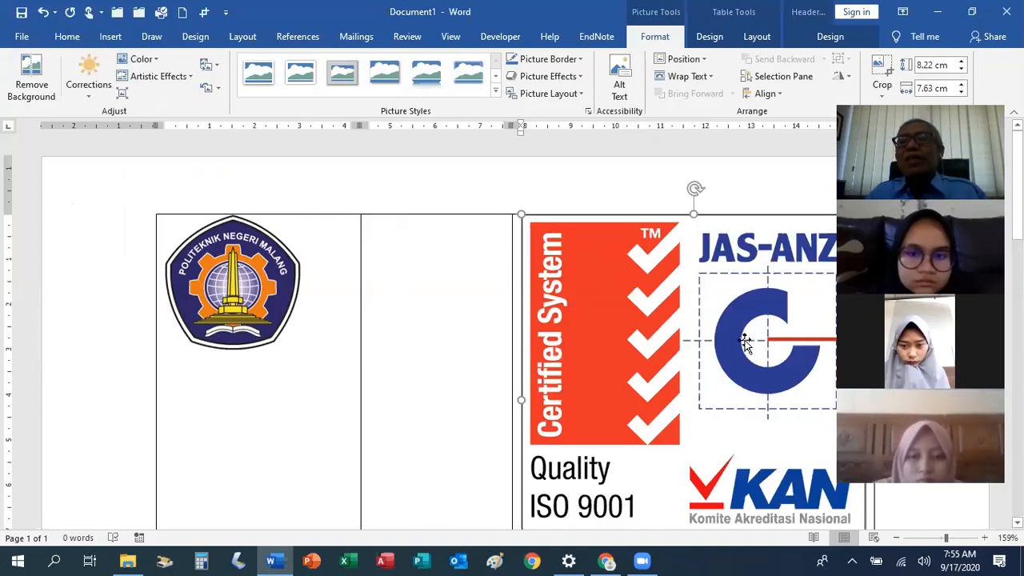
Step: Set the ISO logo's height to 3 cm and right-align it in its cell
click(953, 64)
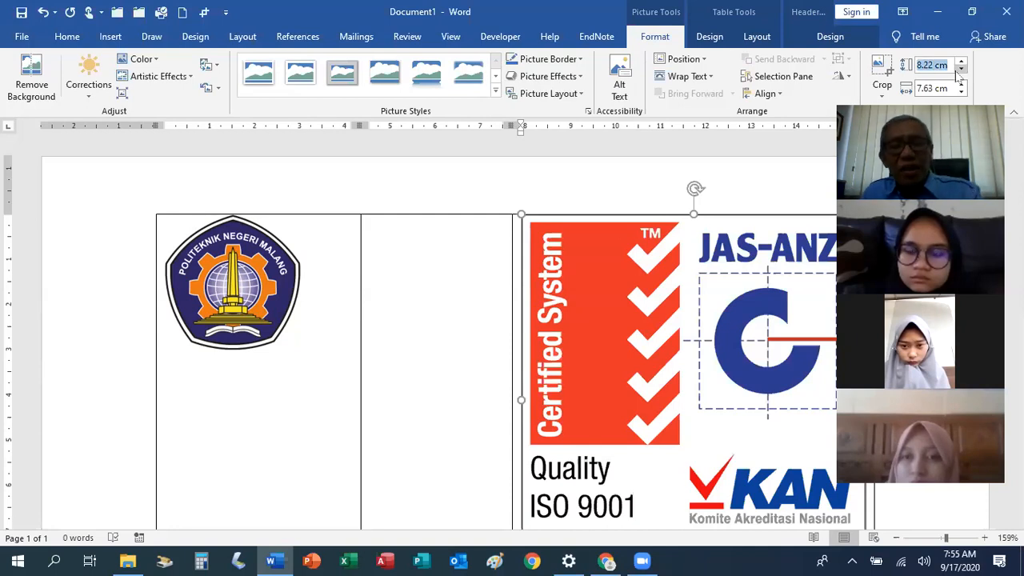
text(3)
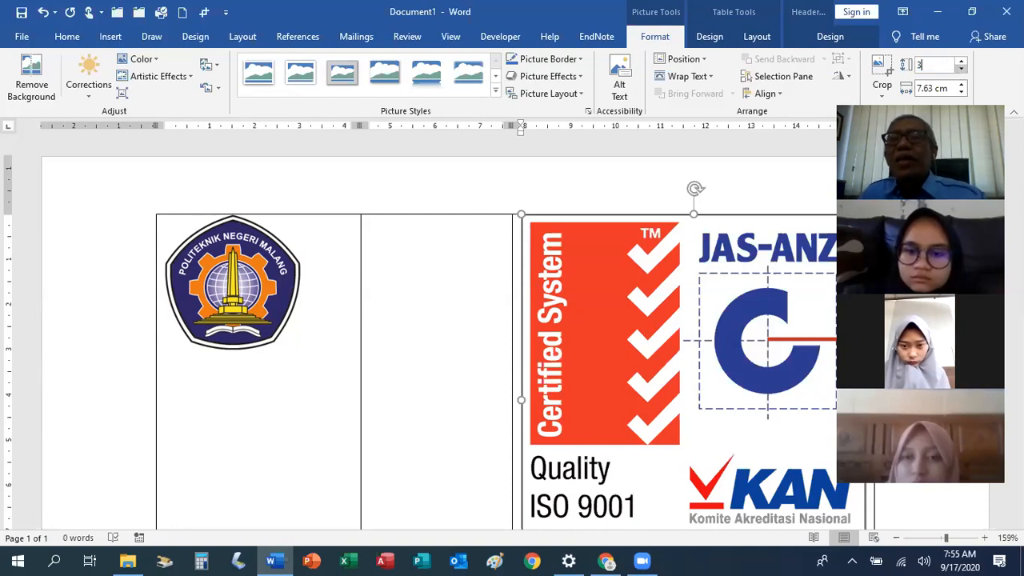
key(Return)
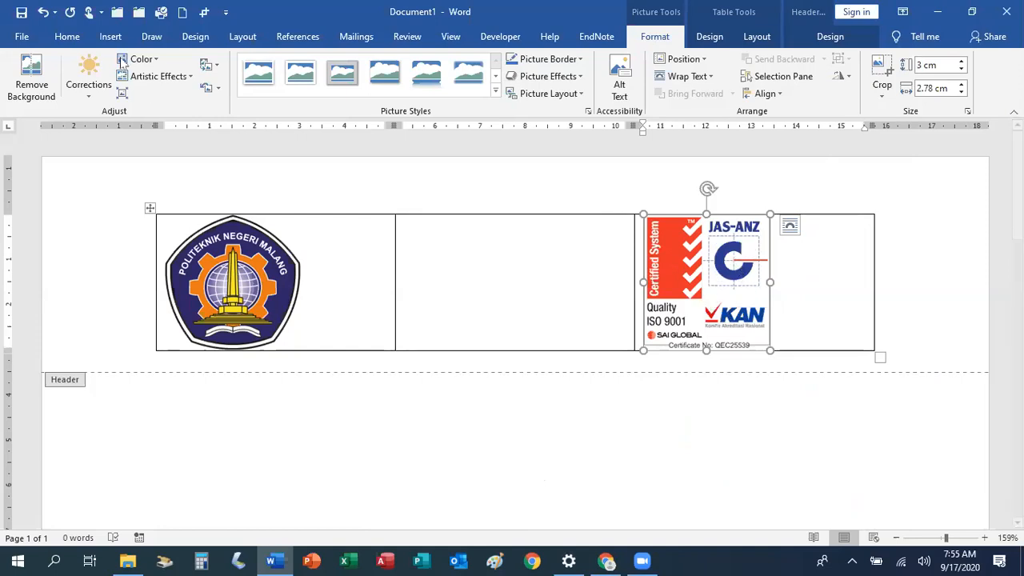
click(67, 37)
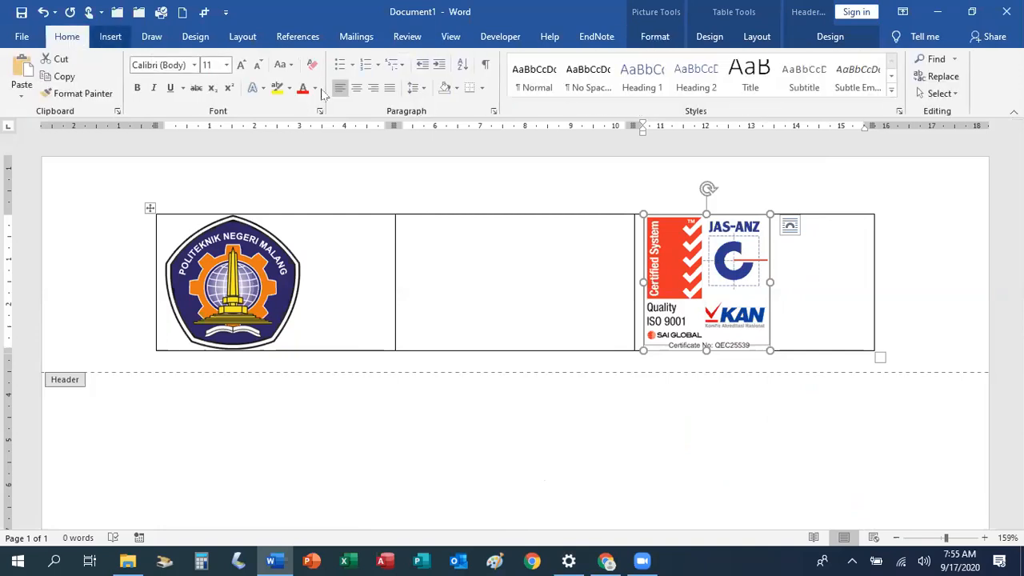
click(374, 90)
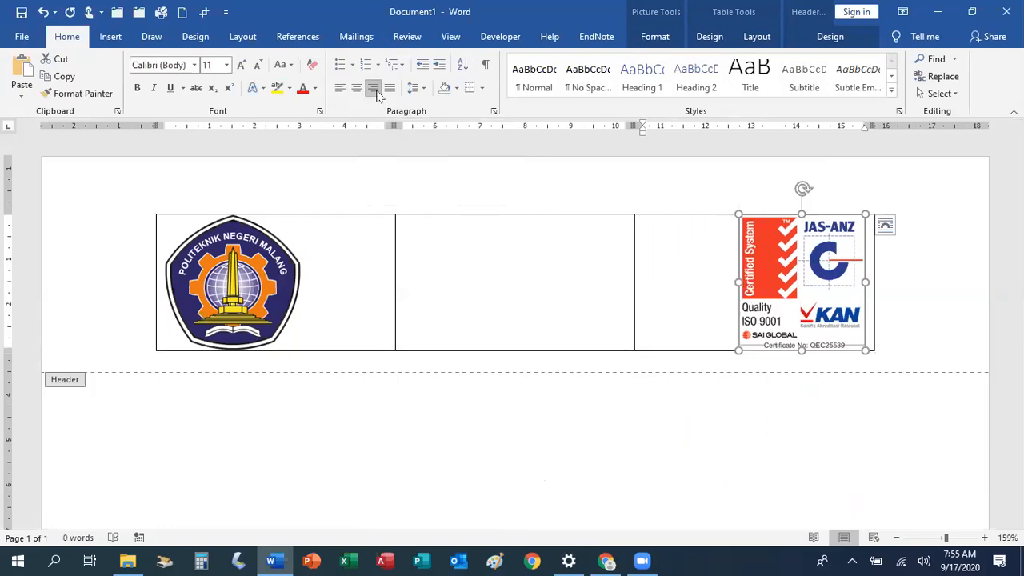
Step: Widen the header table toward both page edges and narrow its outer columns to fit the two logos
click(582, 271)
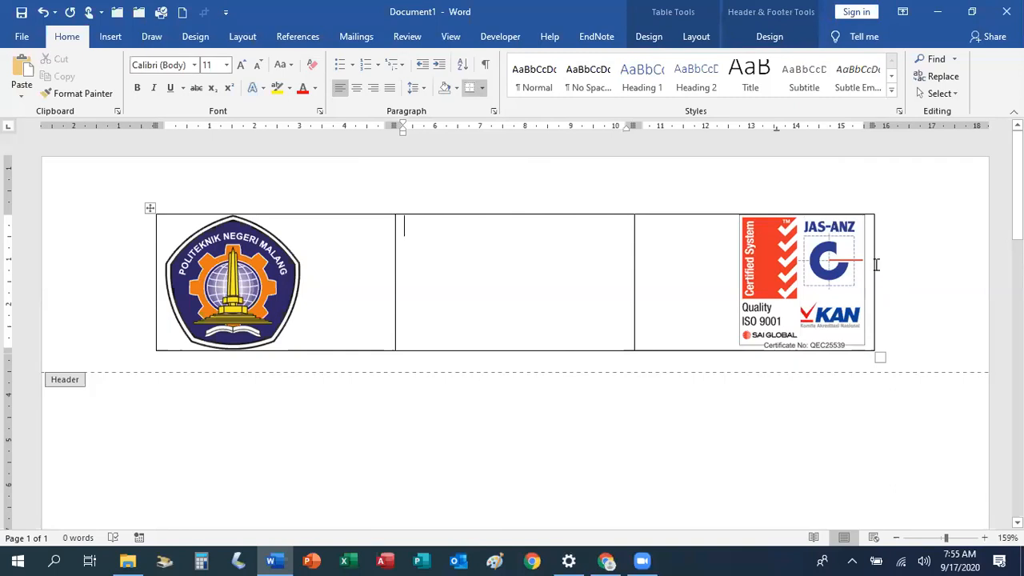
drag(873, 266, 967, 283)
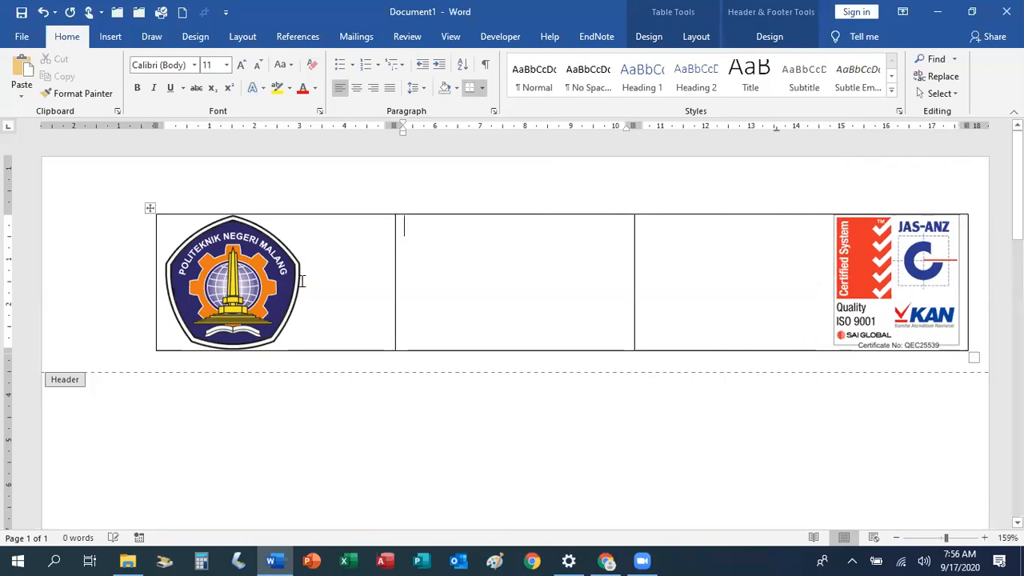
click(153, 239)
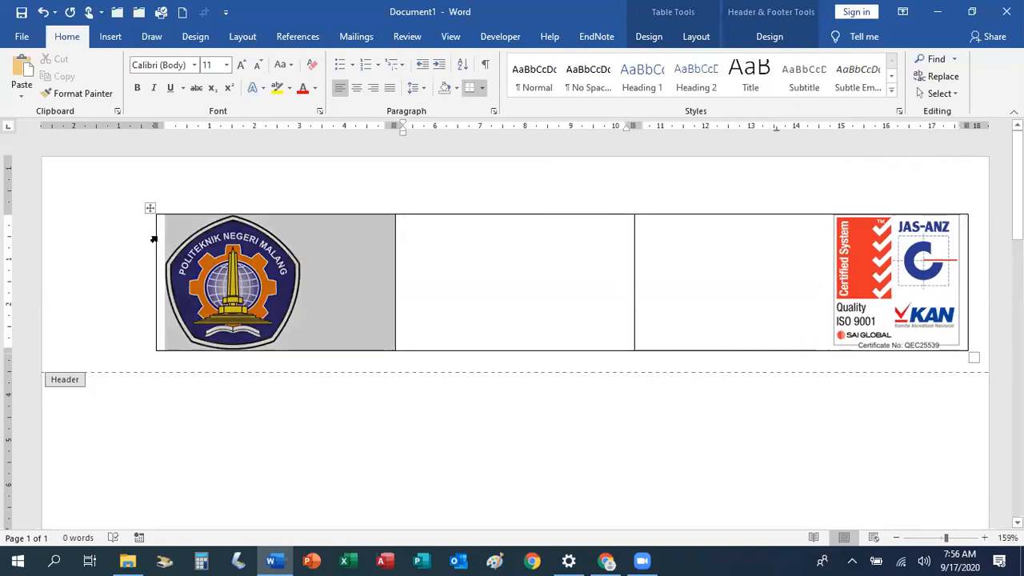
click(455, 254)
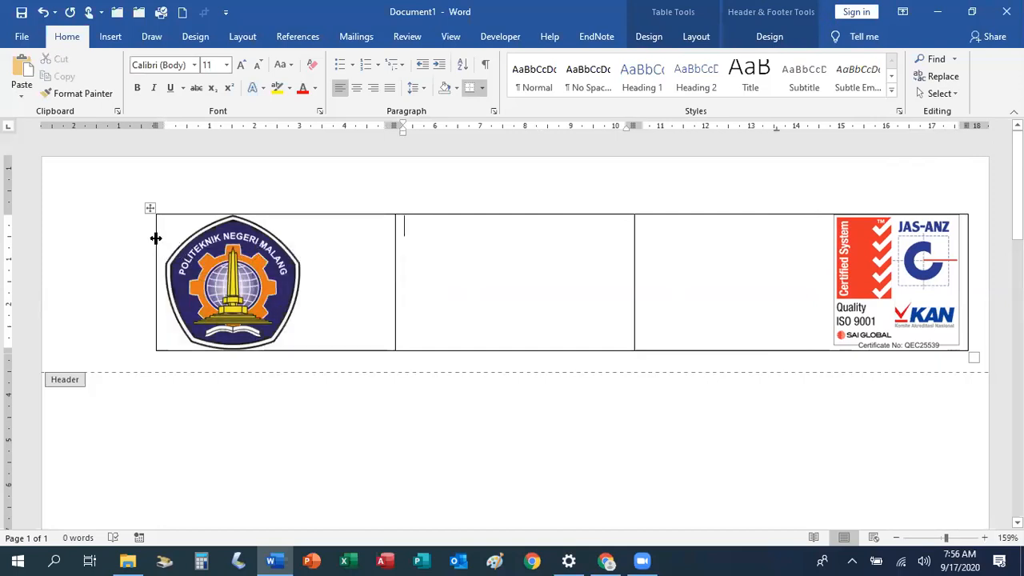
drag(156, 238, 64, 252)
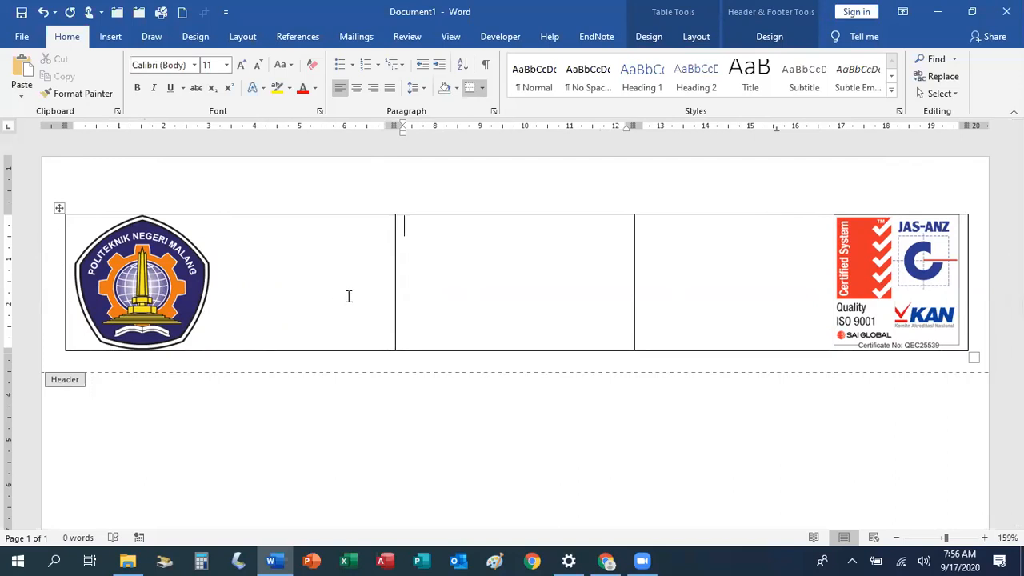
drag(393, 244, 225, 279)
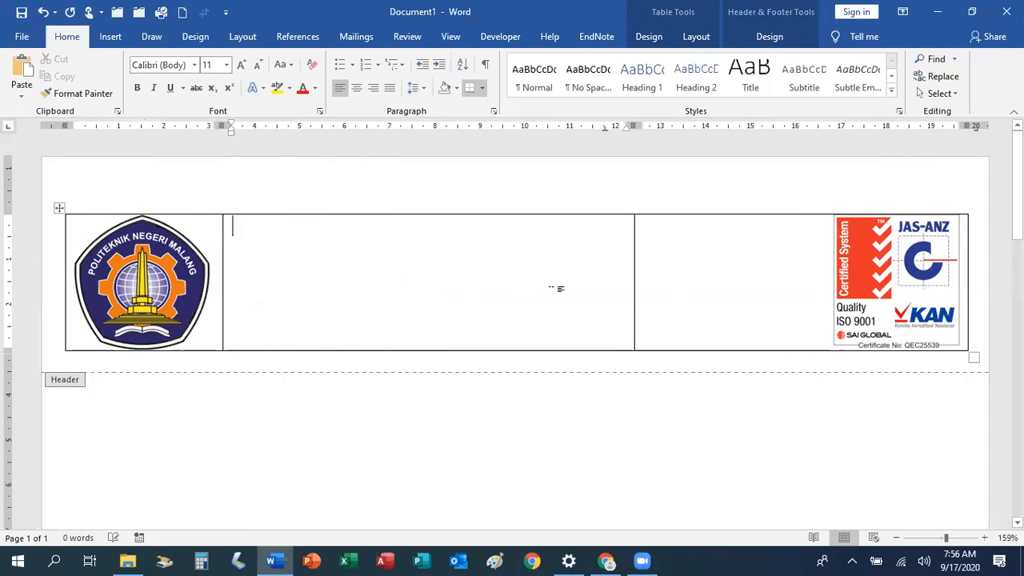
drag(632, 254, 821, 292)
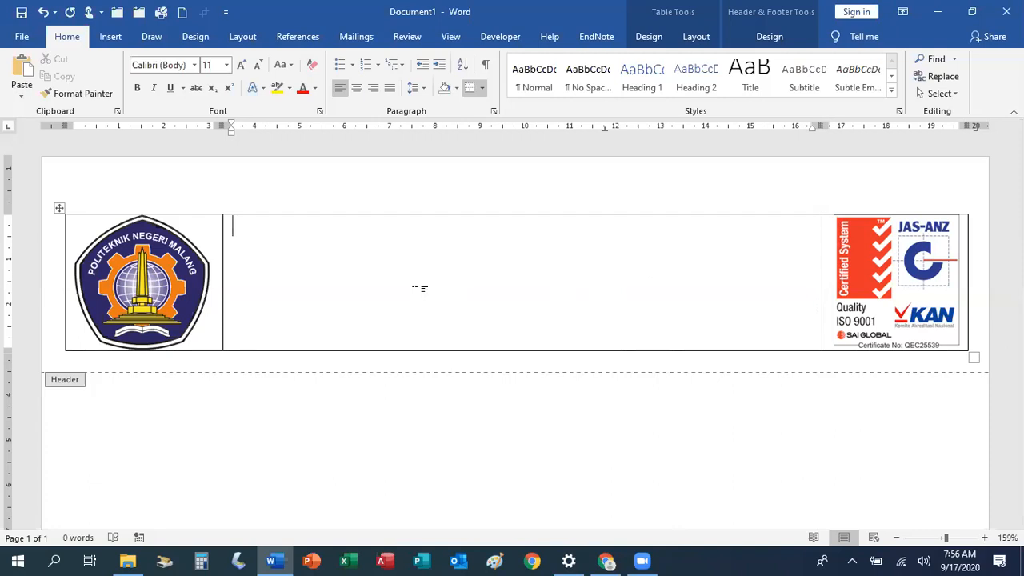
Step: Enter "KEMENTERIAN PENDIDIKAN DAN KEBUDAYAAN", "POLITEKNIK NEGERI MALANG" and "JURUSAN ADMINISTRASI NIAGA" as three lines in the header table's middle cell
text(KEMENTERIAN)
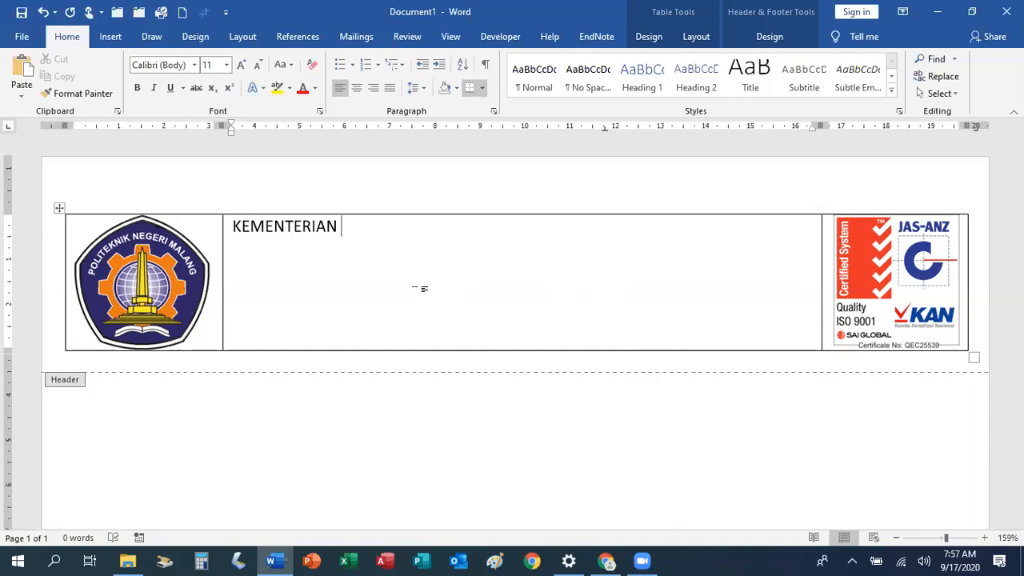
text(PENDIDIKAN DAN )
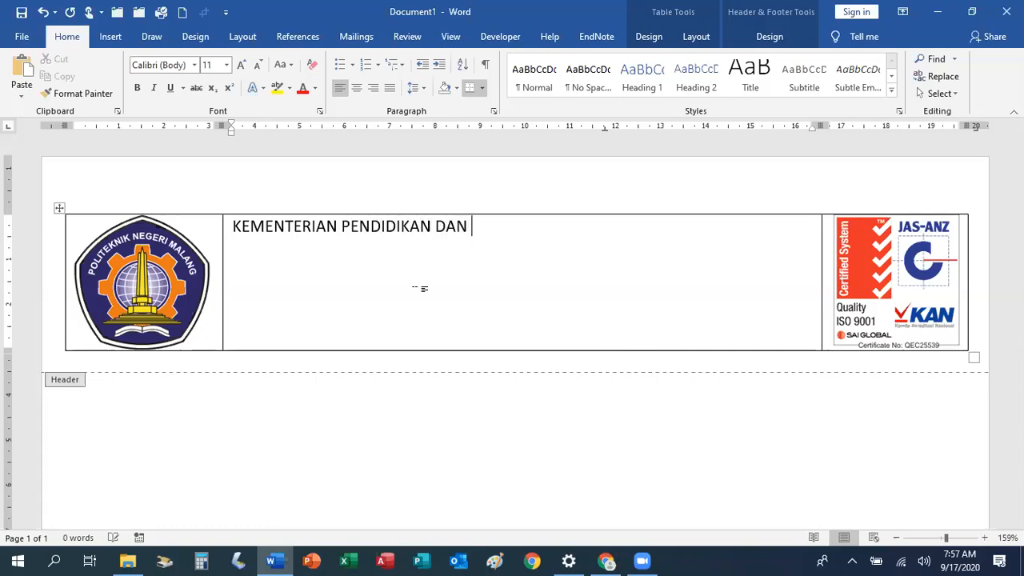
text(KEBUDAYAAN)
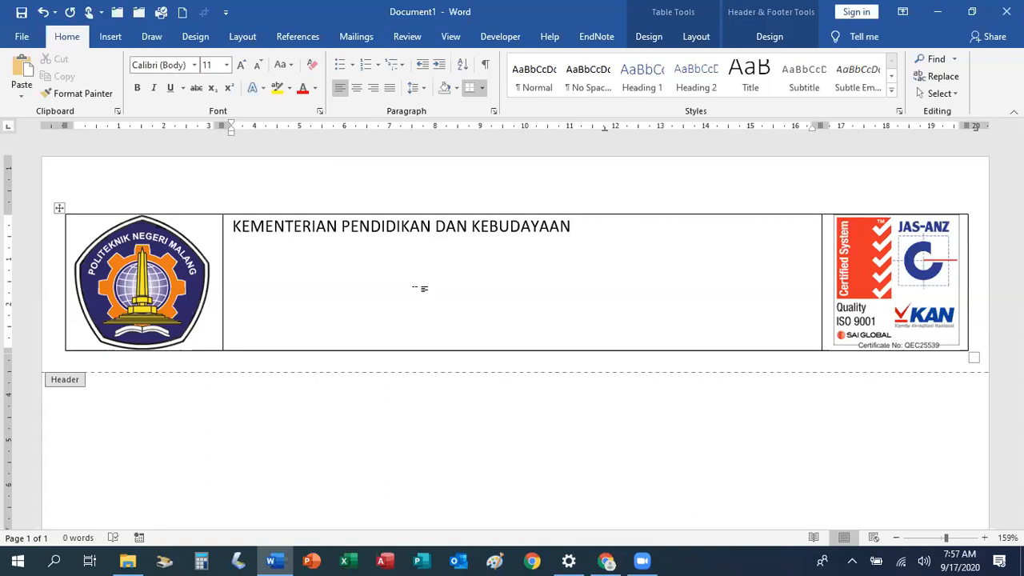
key(Return)
text(POLITEKNI)
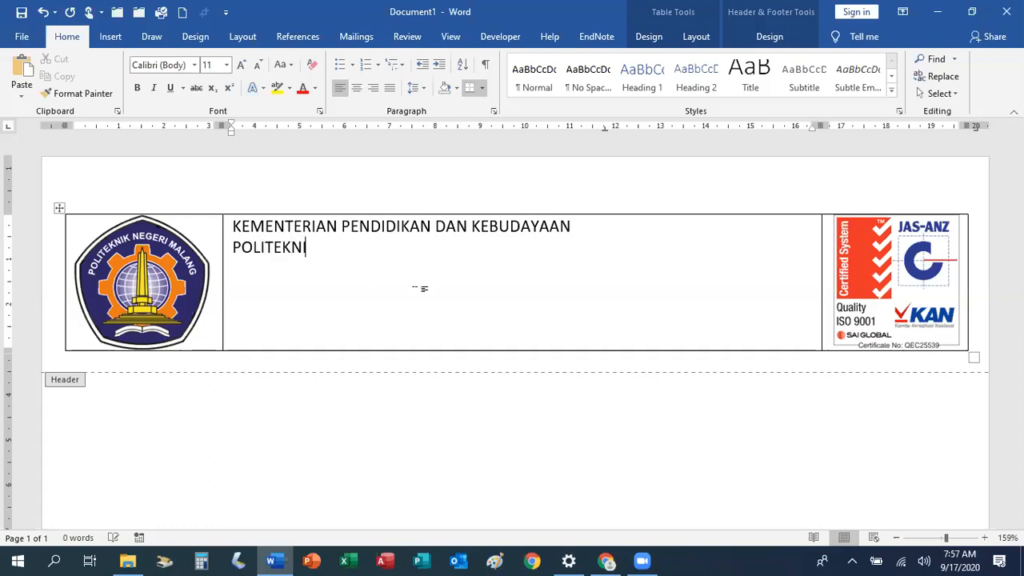
text(K NEGERI MALANG)
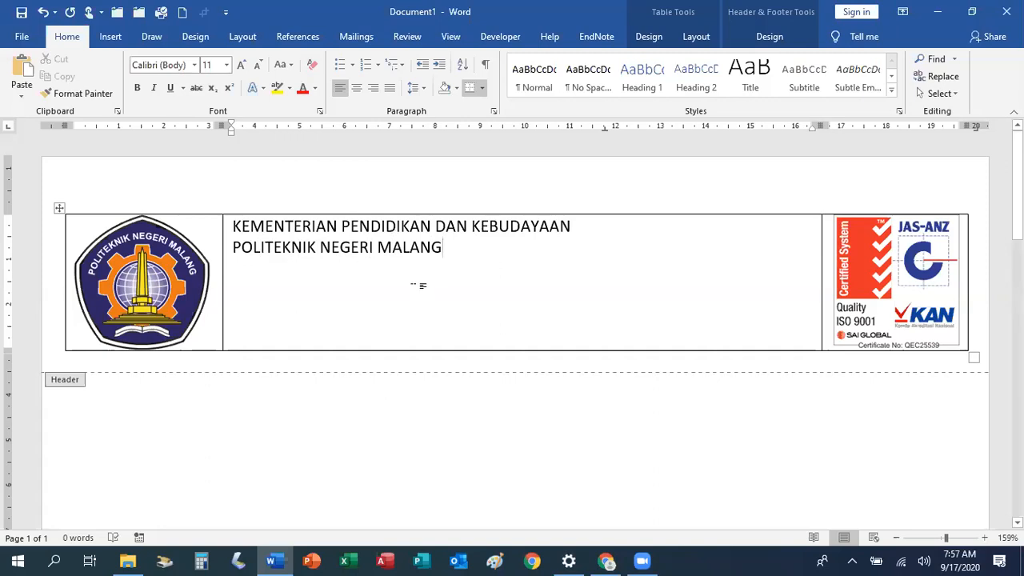
key(Return)
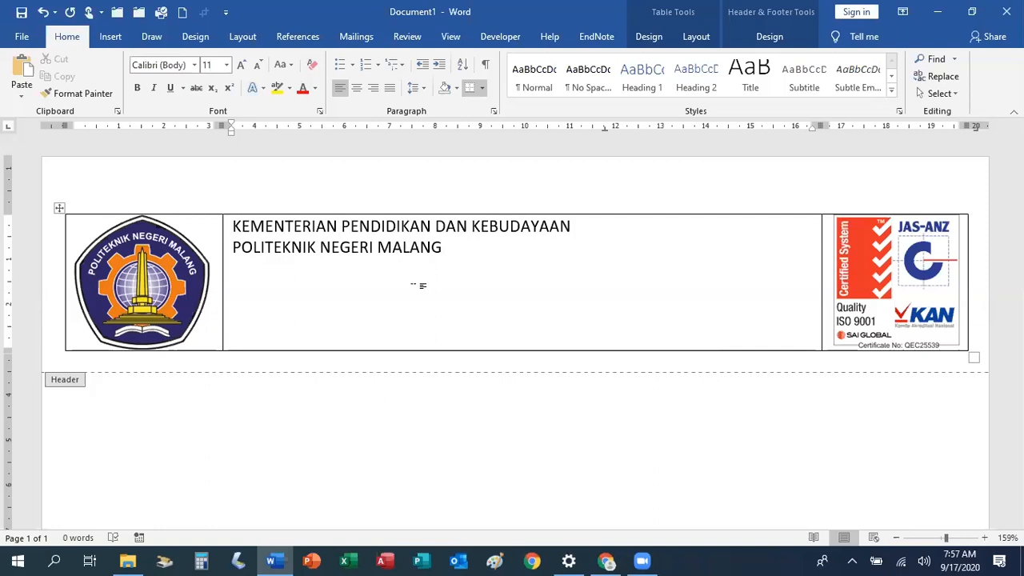
text(JURUSAN A)
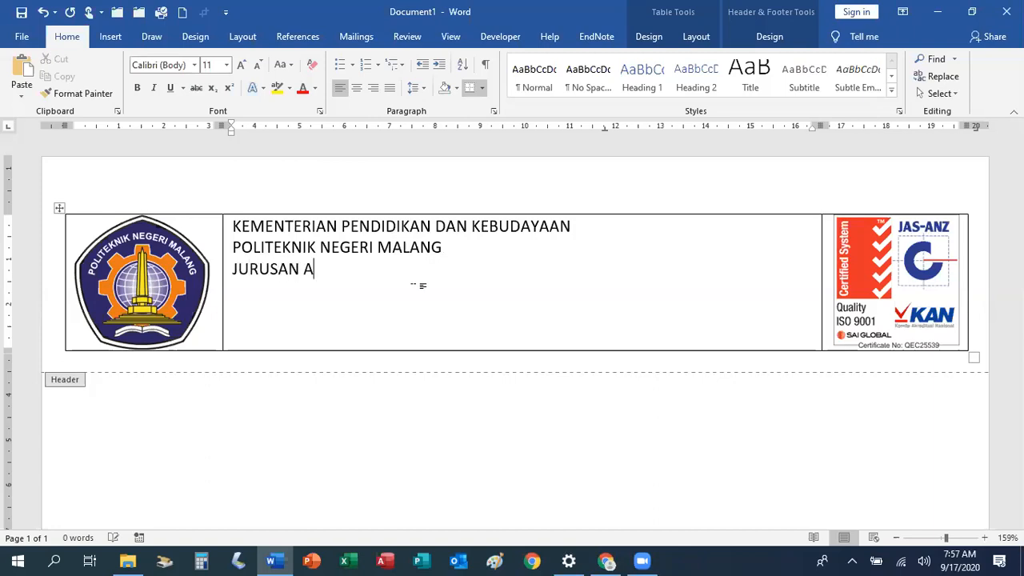
text(DMINISTR)
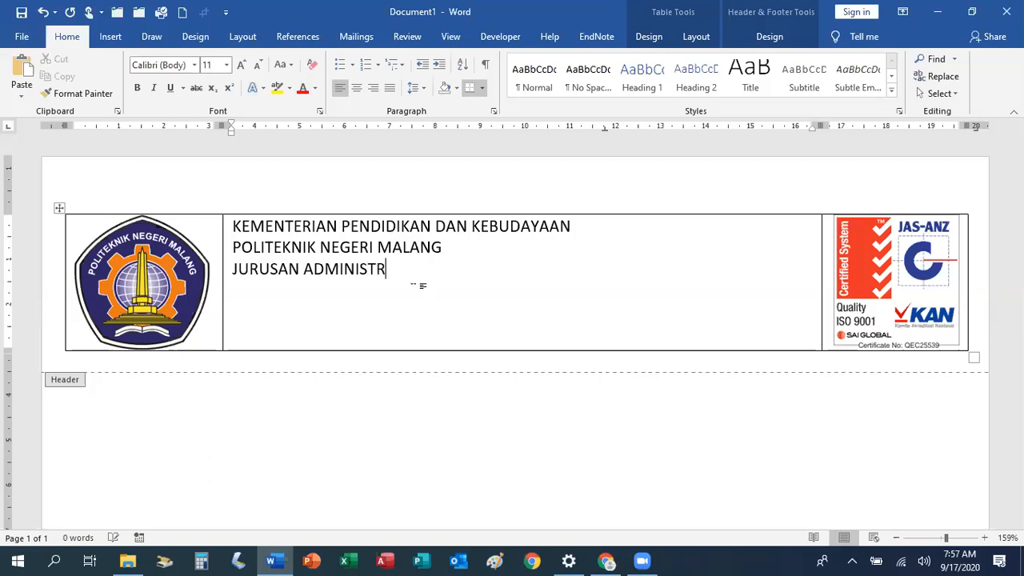
text(ASI NIAGA)
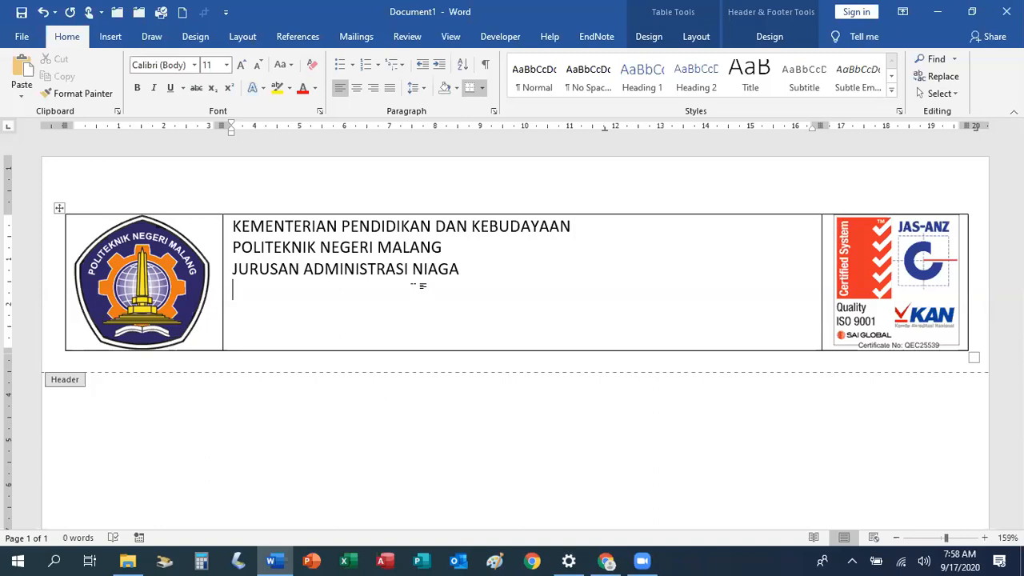
Step: Add the institution's street address with city and postal code as the fourth line of the middle cell
text(Jalan Soekarno)
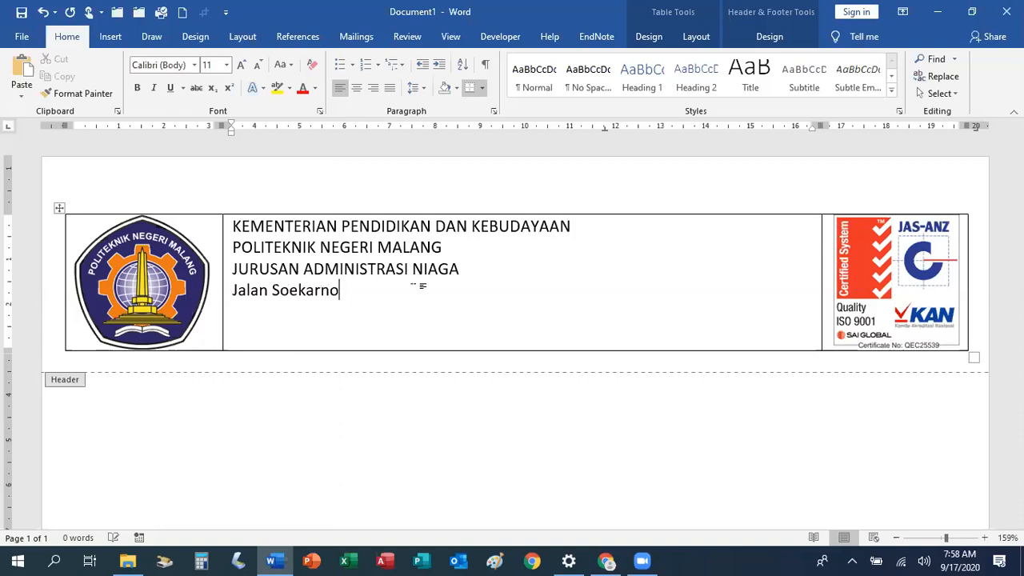
text( Hatta 9 Malang )
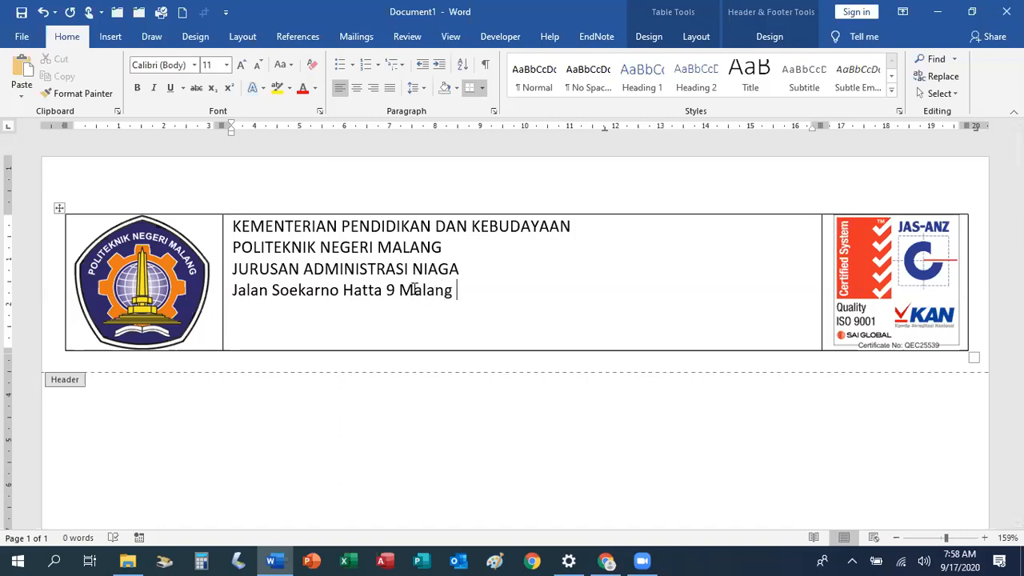
text(65141)
Step: Add a fifth line with the institution's phone numbers after "Telepon" and its fax number after "Faksimili"
key(Return)
text(Telepon ()
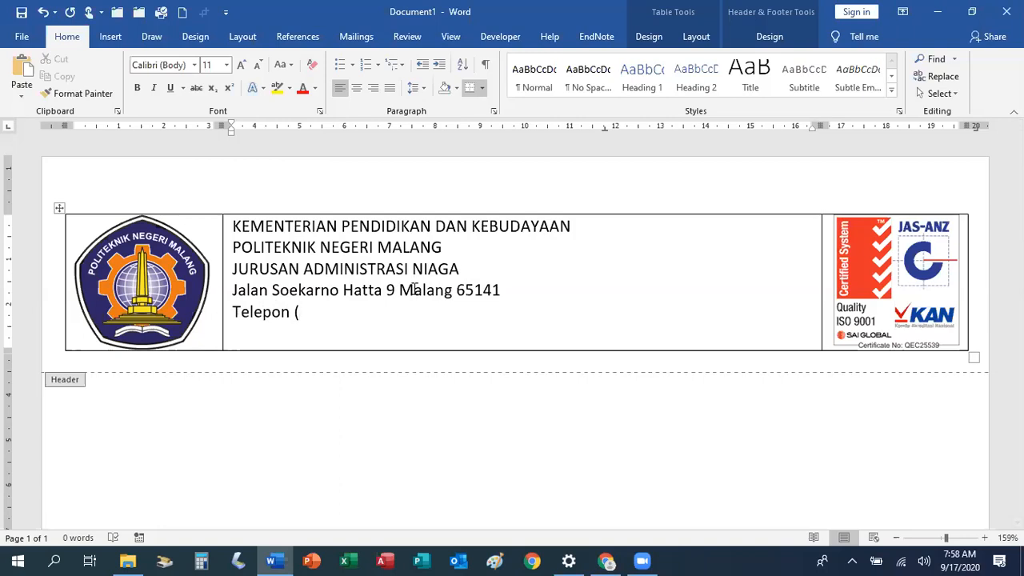
text(0341))
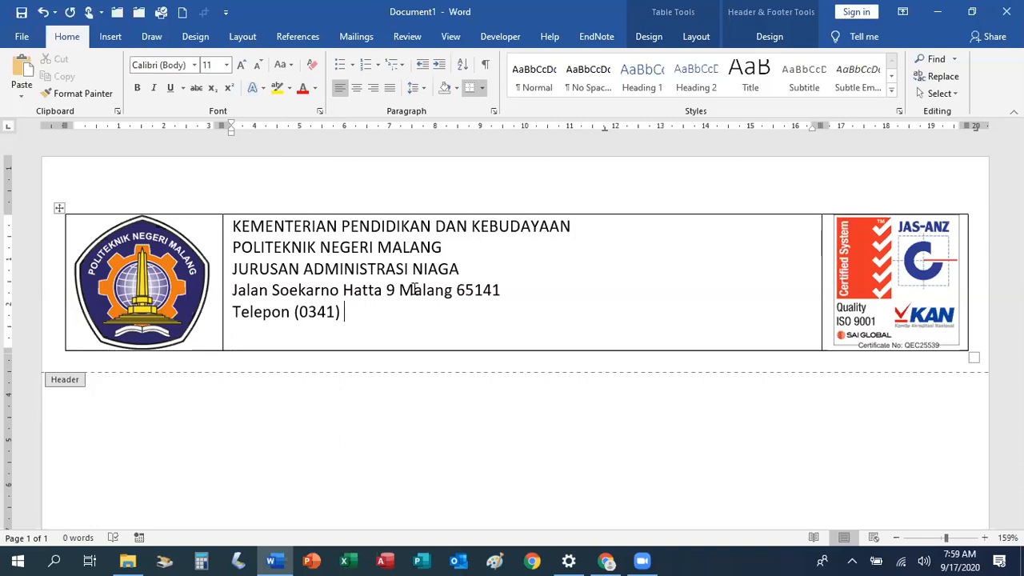
text(404424-404425)
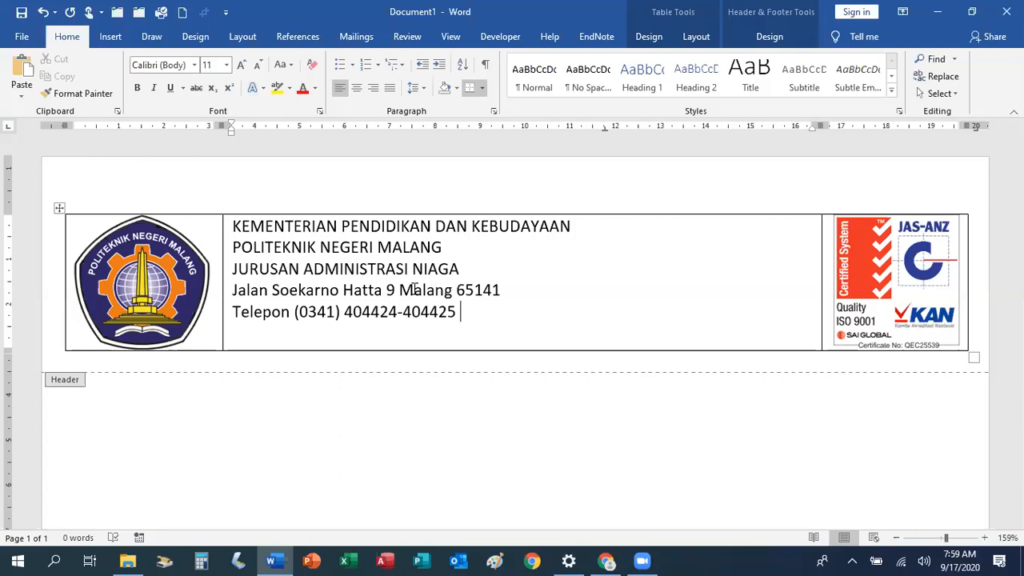
text(Fa)
text(ksimili)
text( ()
text(0)
text(341))
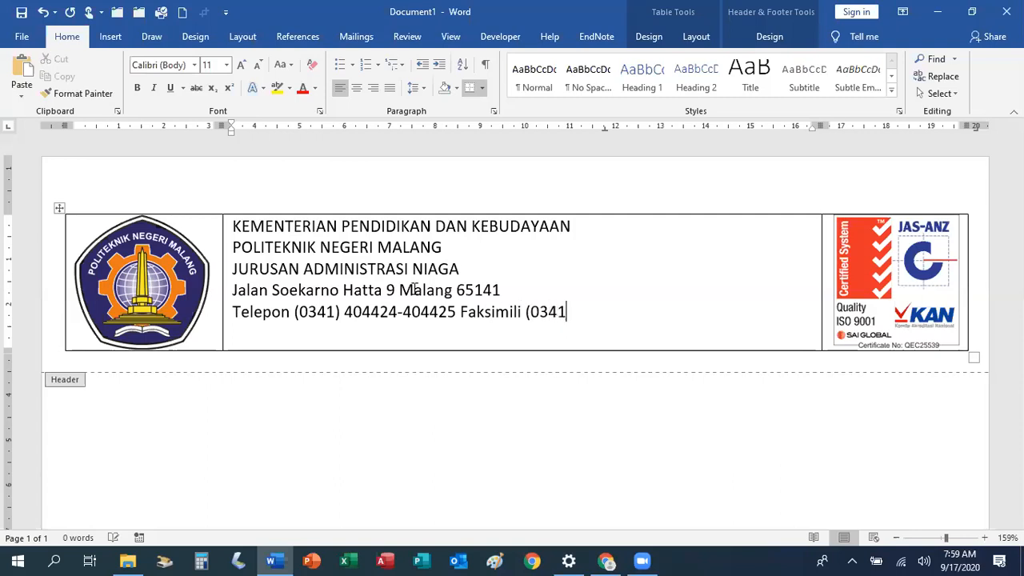
text( 404420)
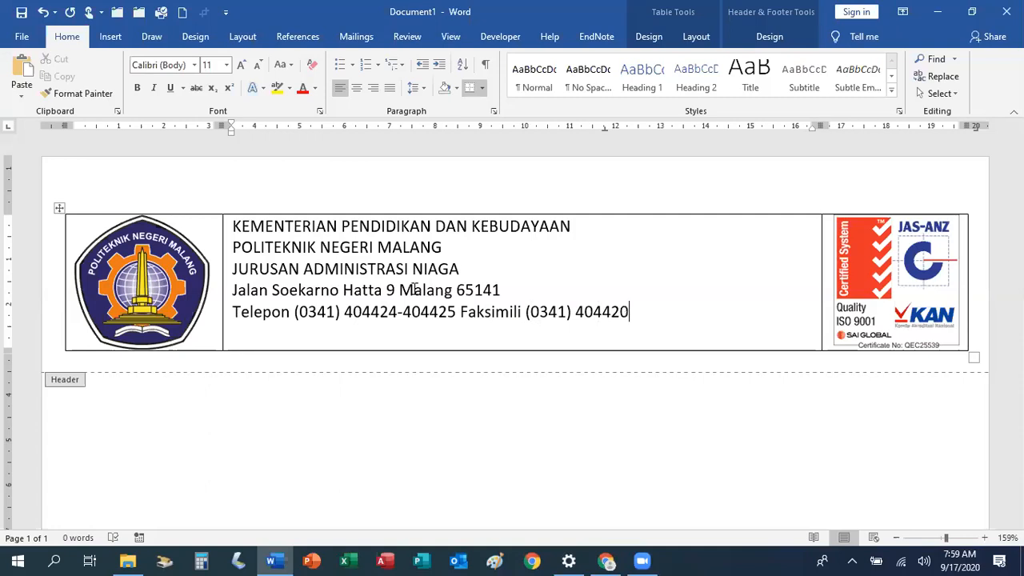
key(Return)
text(tp://www.polinema.a)
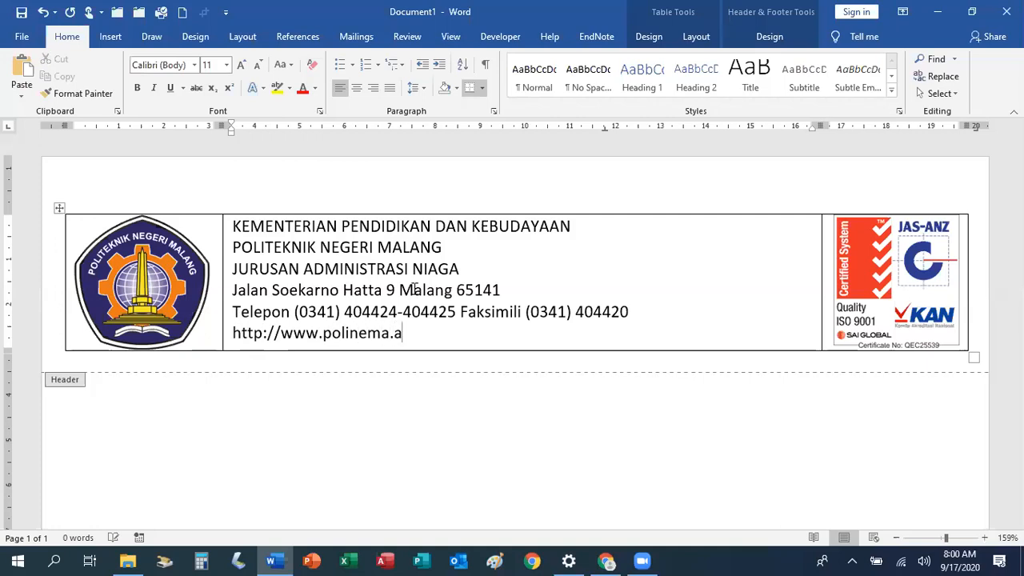
text(c.id)
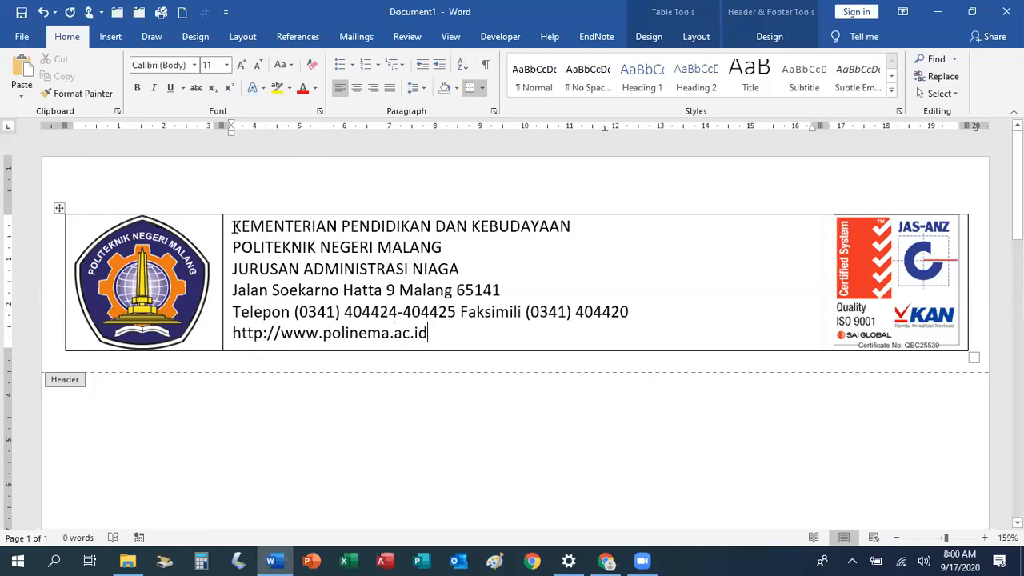
Step: Centre all six text lines in the middle cell and format them in Times New Roman at 12 pt
drag(232, 226, 429, 333)
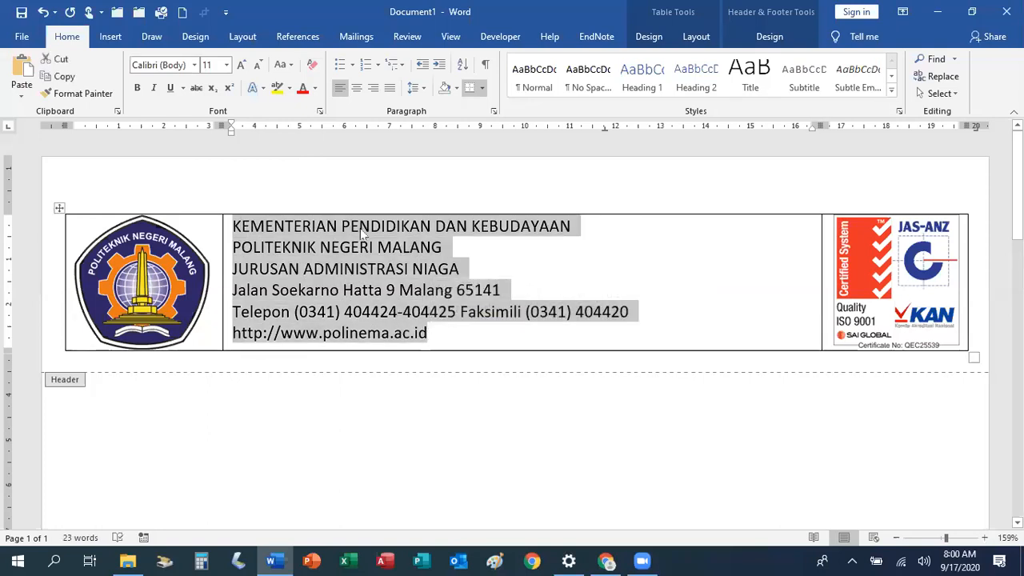
click(357, 90)
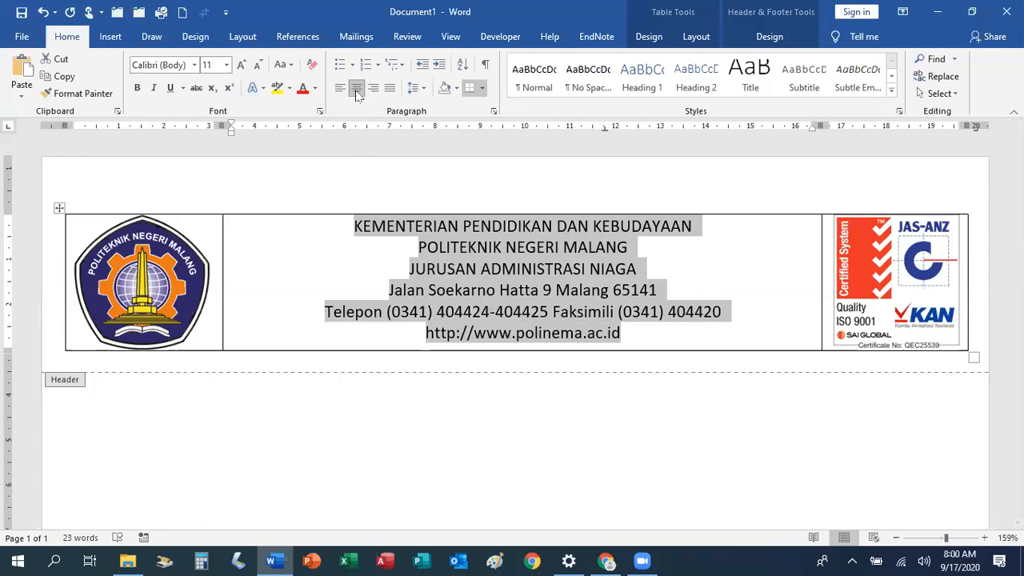
click(194, 65)
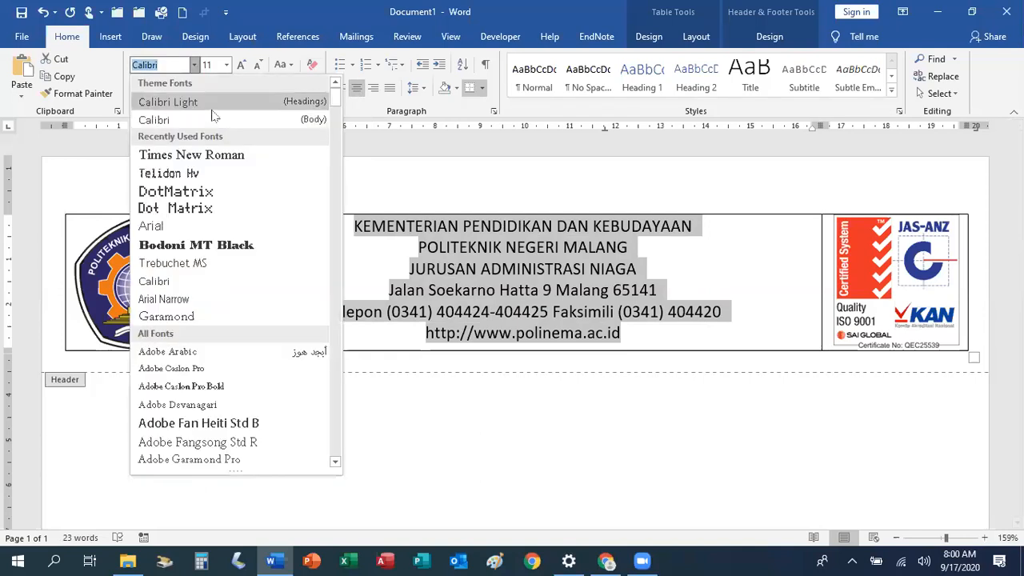
click(231, 156)
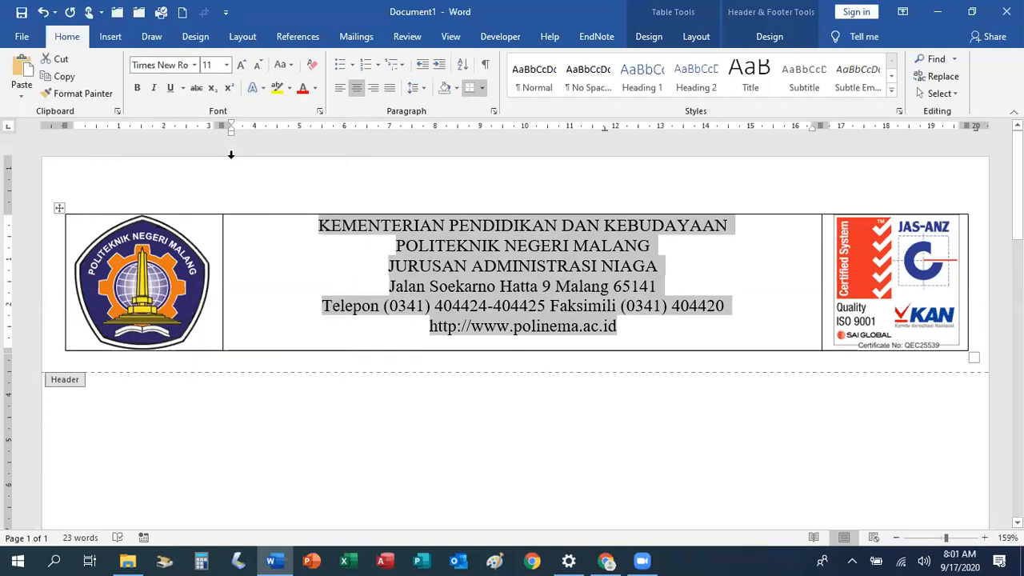
click(242, 69)
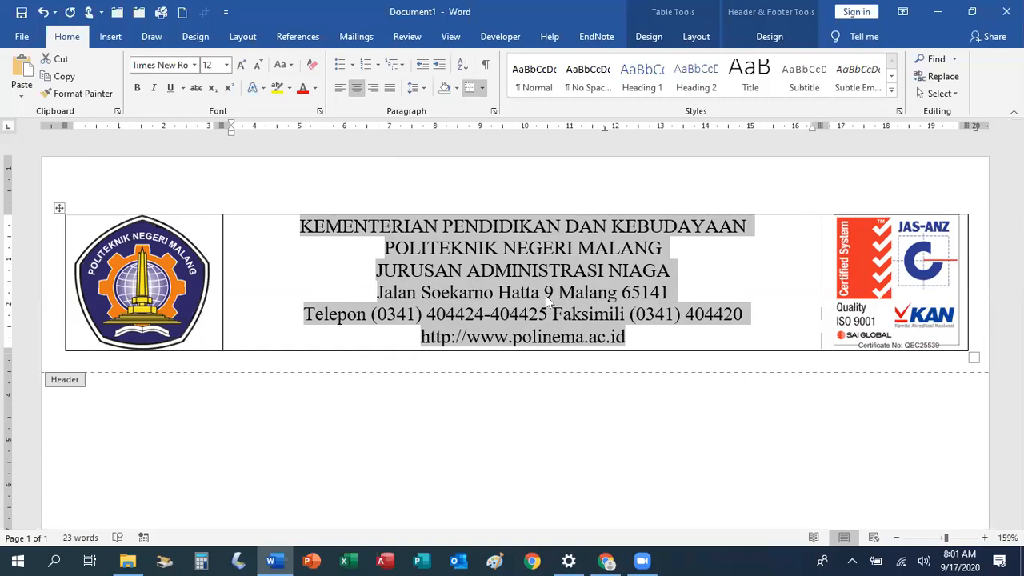
click(560, 270)
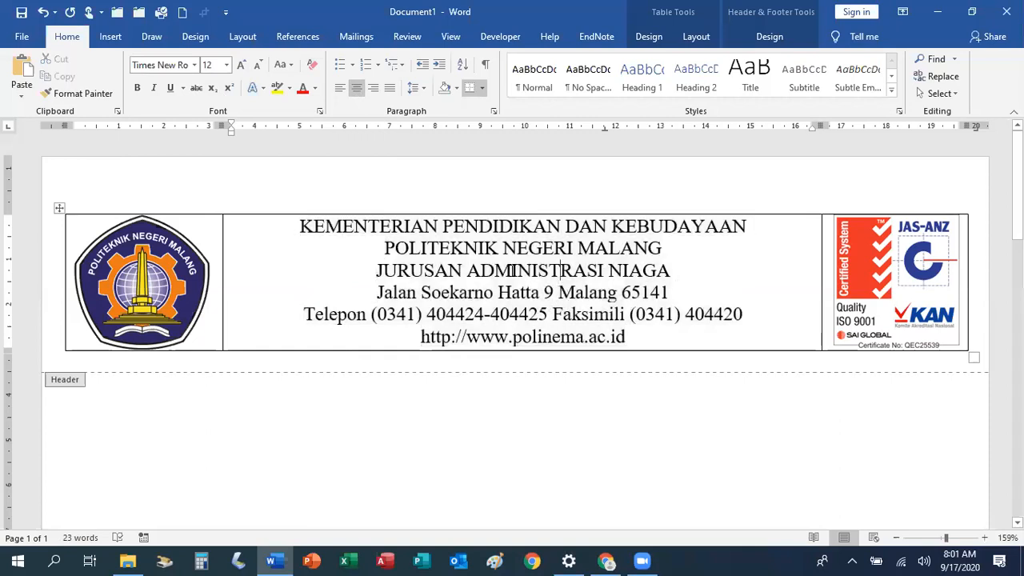
Step: Enlarge the first three letterhead lines, from the ministry name to the department name, to 16 pt
drag(302, 227, 664, 271)
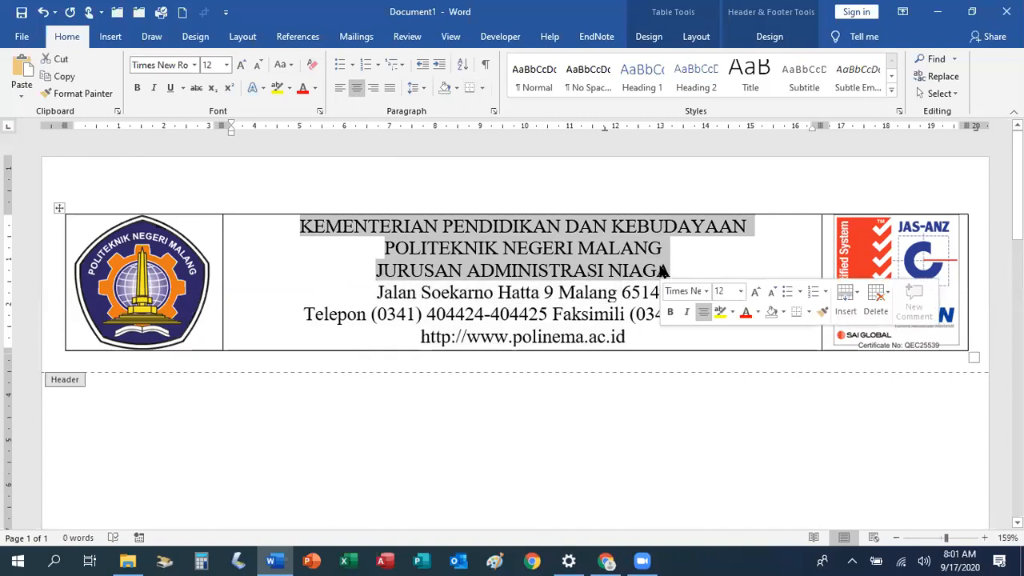
click(241, 68)
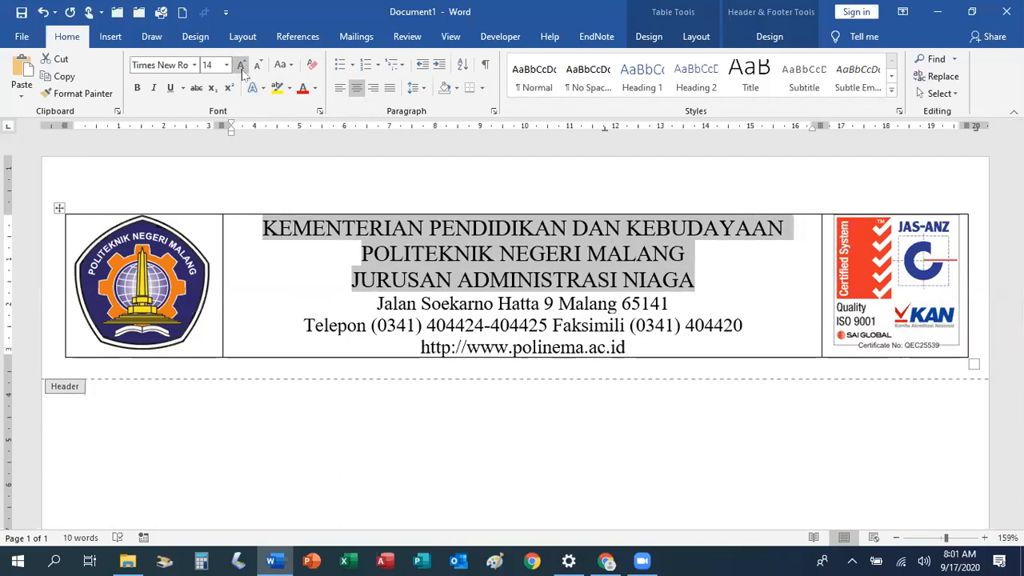
click(241, 67)
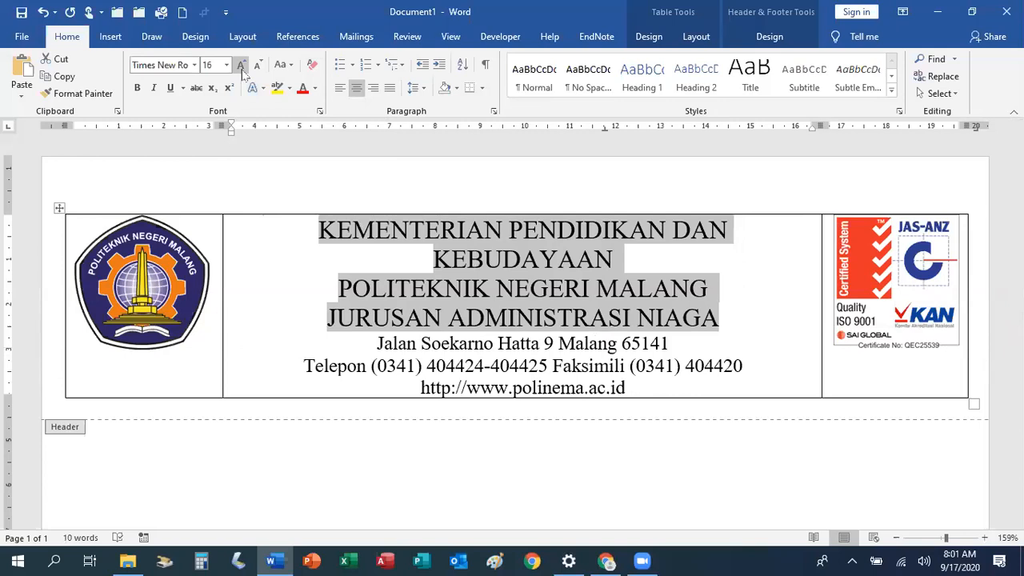
click(472, 288)
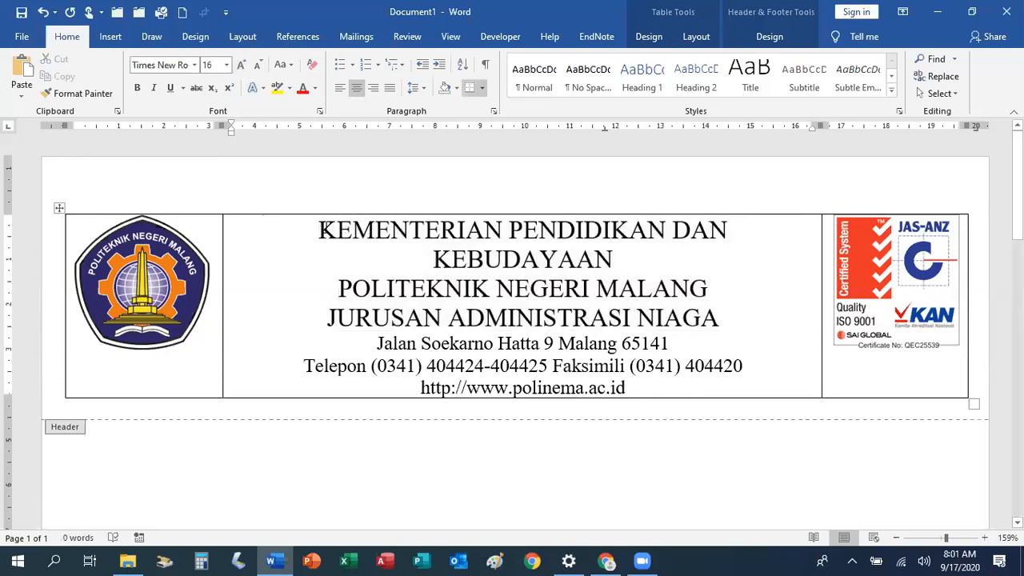
Step: Reduce the first three letterhead lines, from the ministry name to the department name, to 14 pt
drag(330, 229, 702, 320)
click(257, 64)
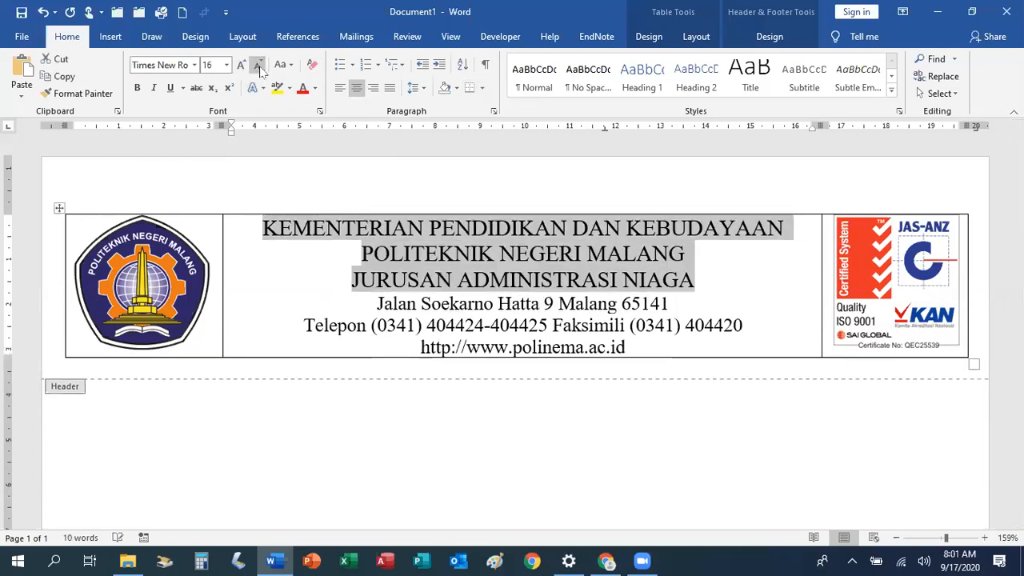
click(388, 260)
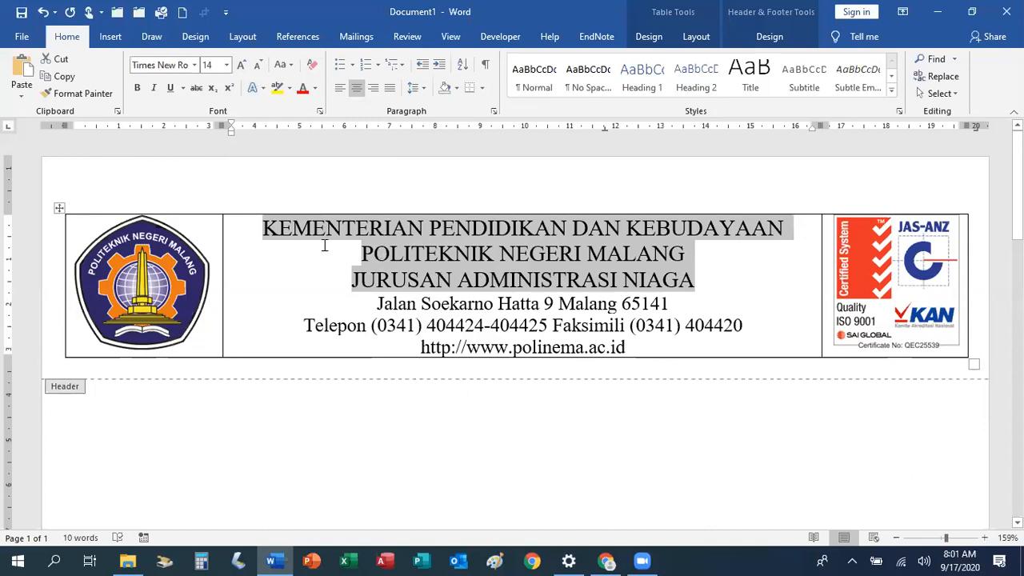
Step: Enlarge only the ministry name line to 16 pt and condense its character spacing by 1 pt so it fits on one line
drag(264, 227, 705, 232)
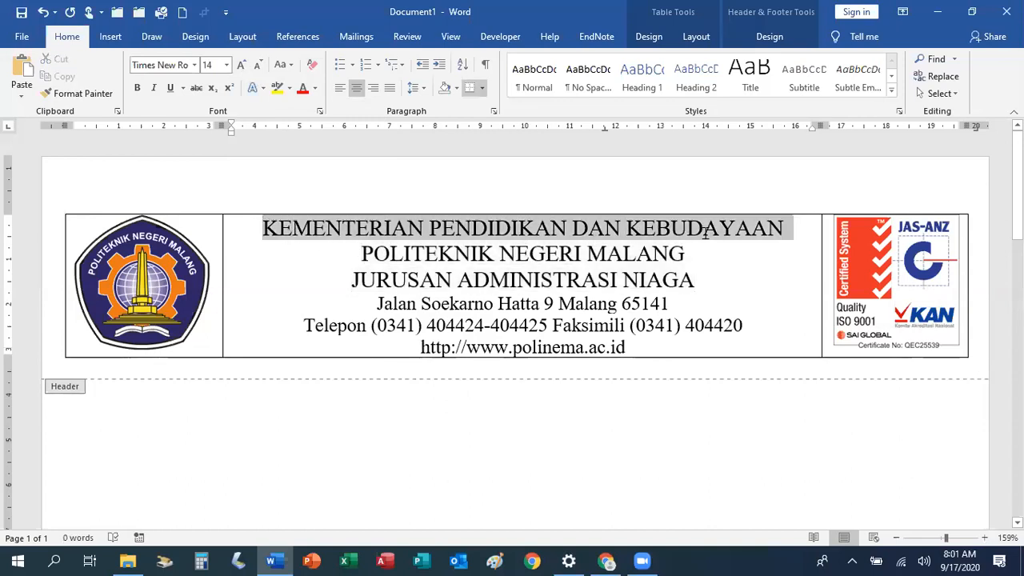
click(243, 67)
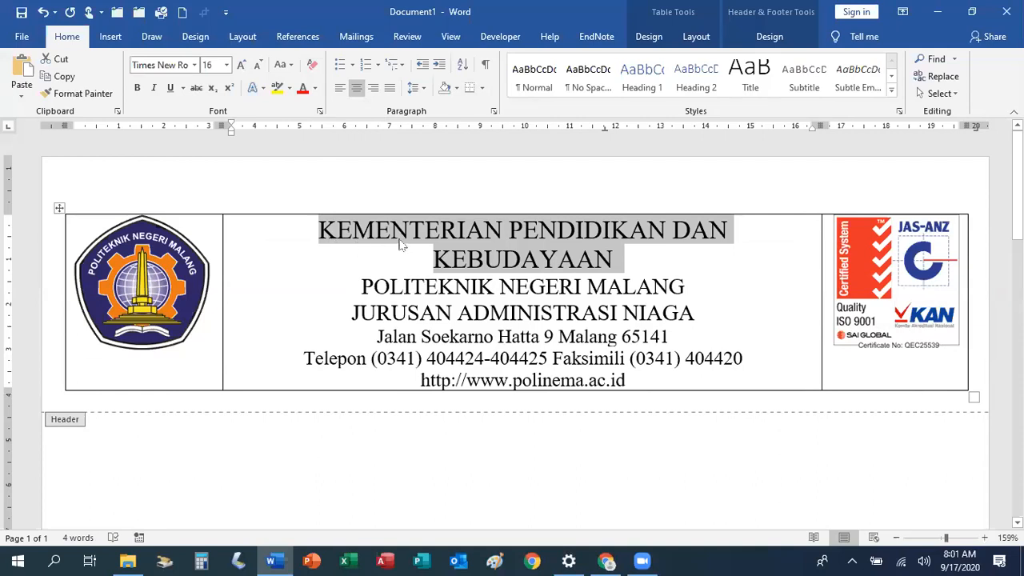
click(320, 114)
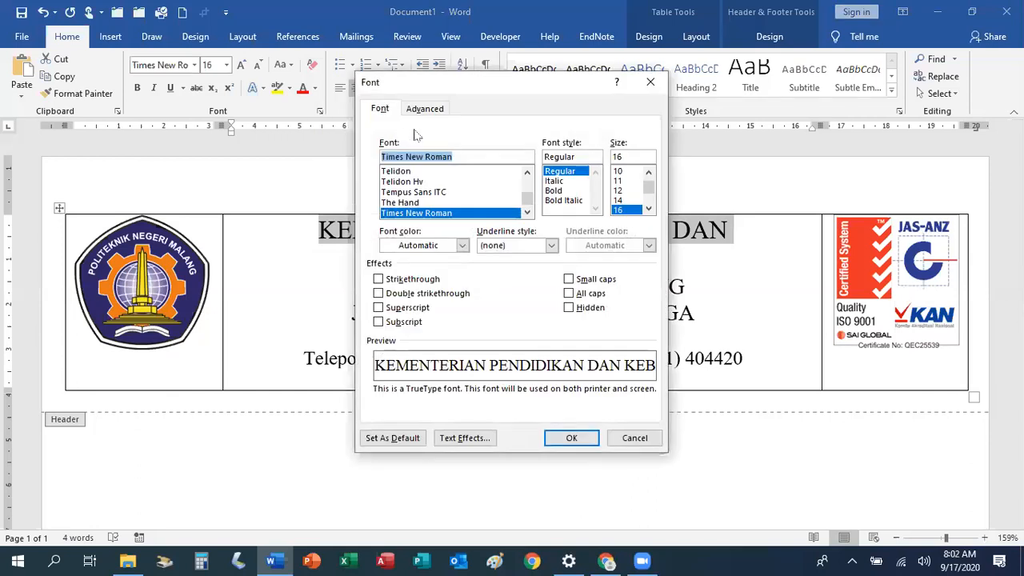
click(426, 108)
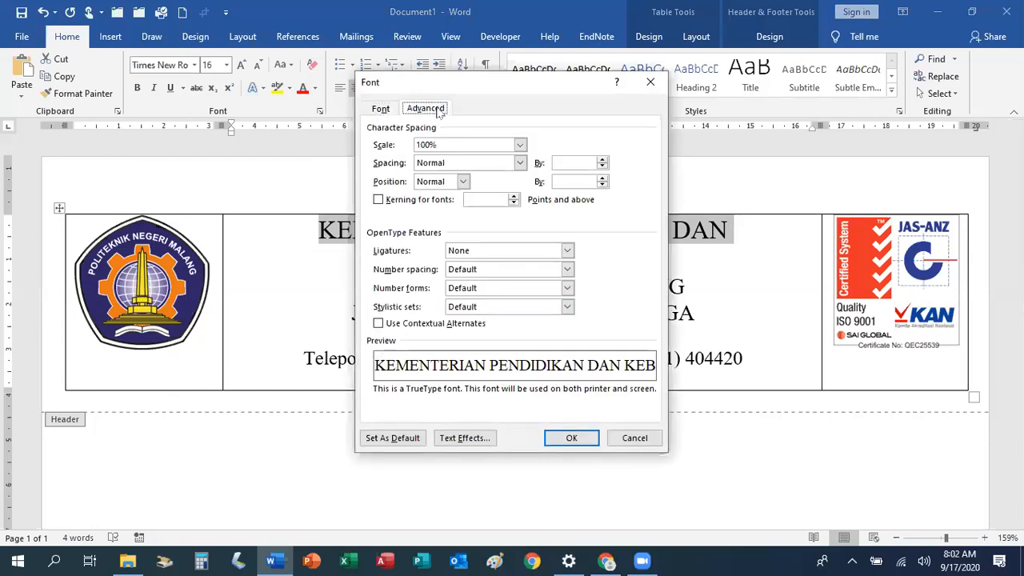
click(524, 163)
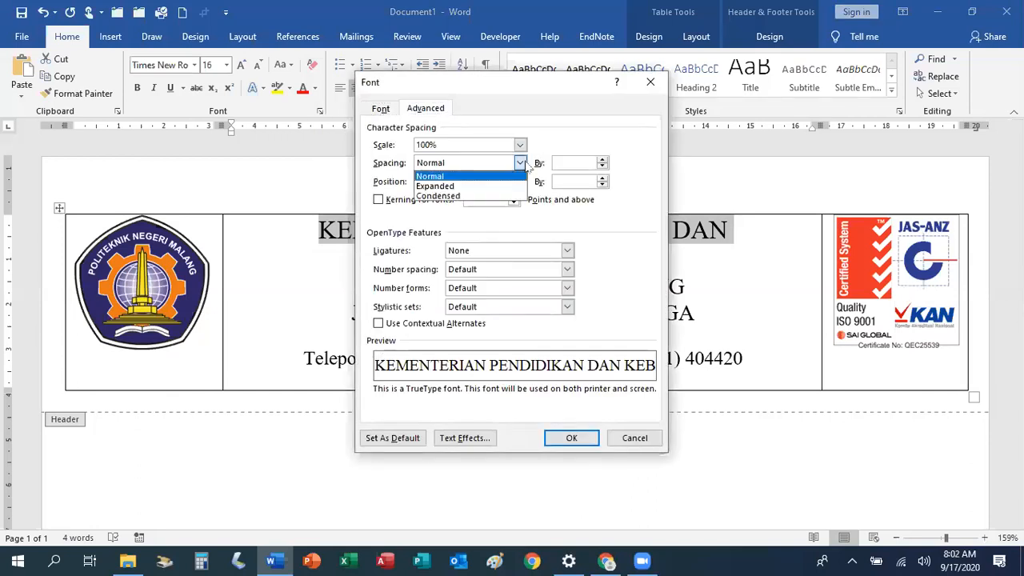
click(490, 196)
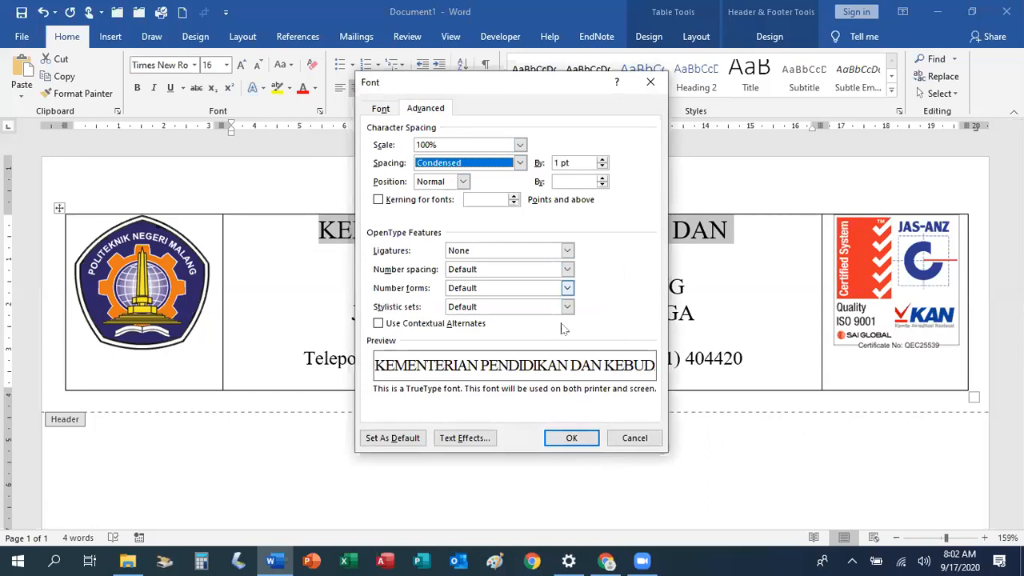
click(582, 439)
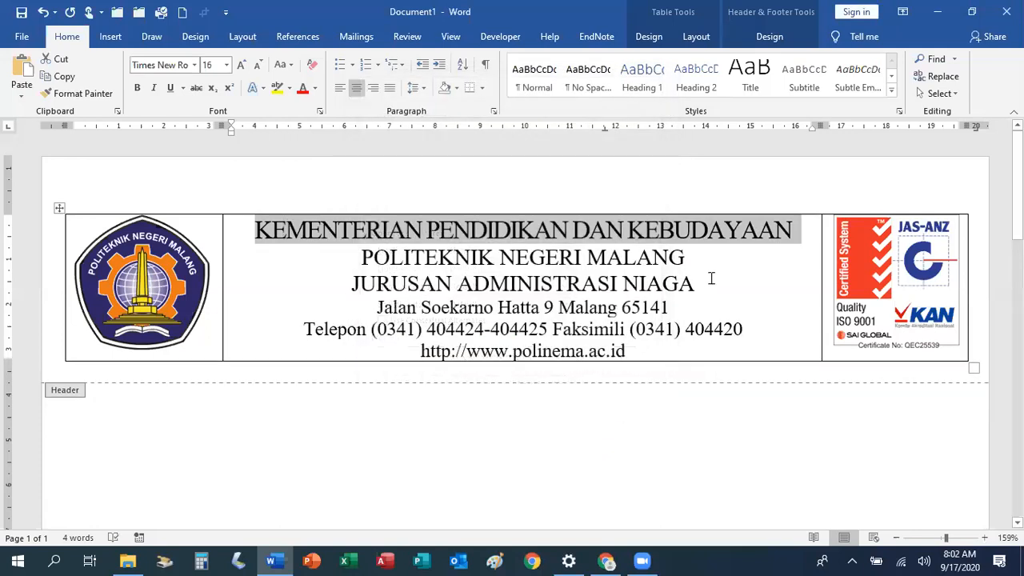
click(718, 270)
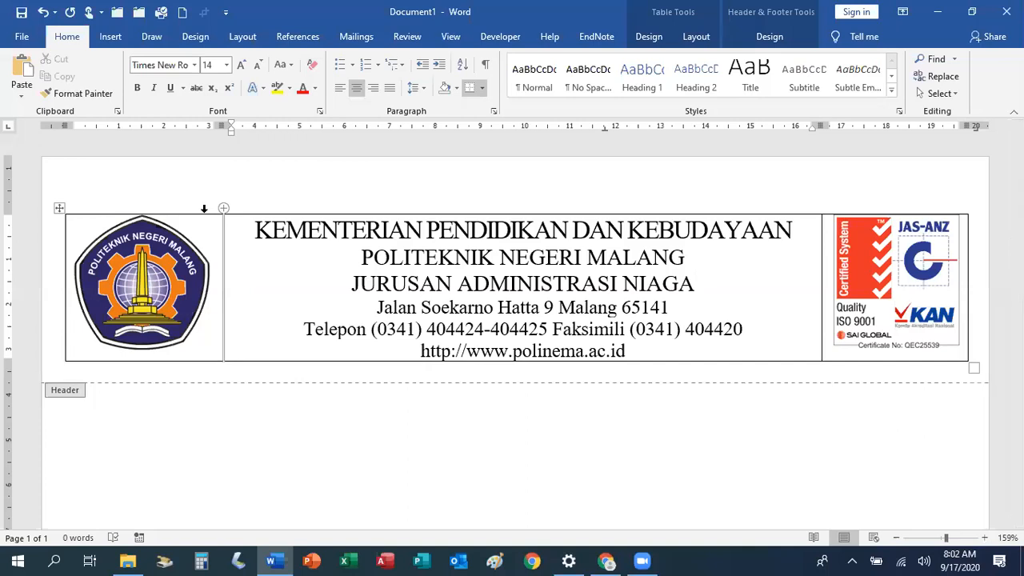
Step: Remove all borders from the three-column letterhead table
mouse_move(204, 207)
mouse_down()
mouse_move(358, 234)
mouse_move(845, 239)
mouse_up()
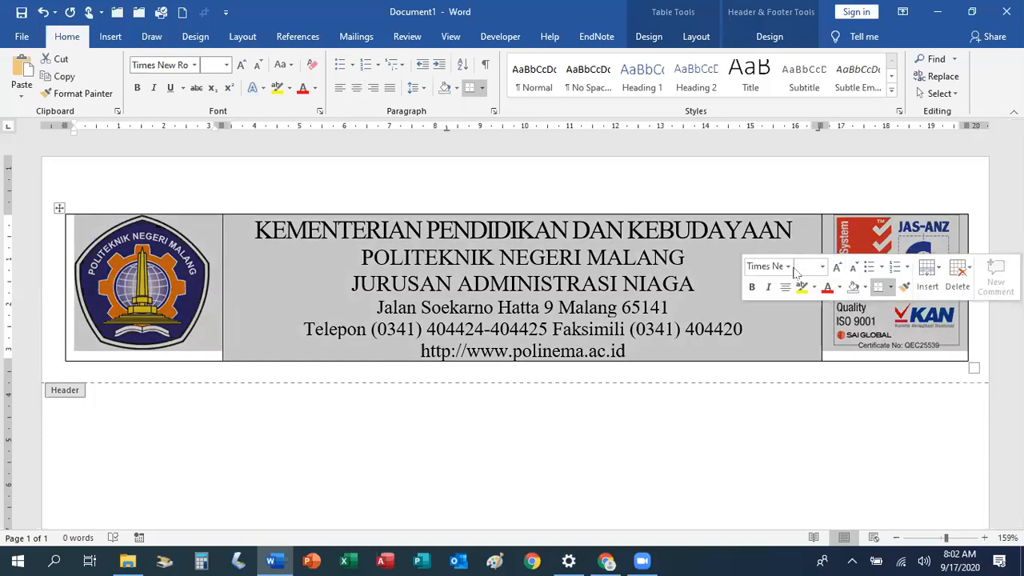
click(482, 88)
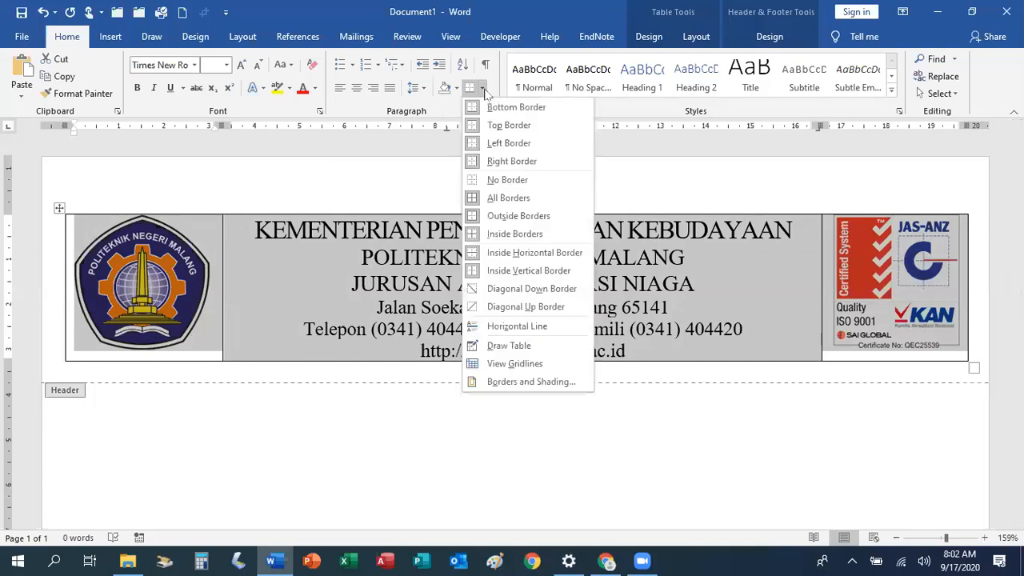
click(524, 185)
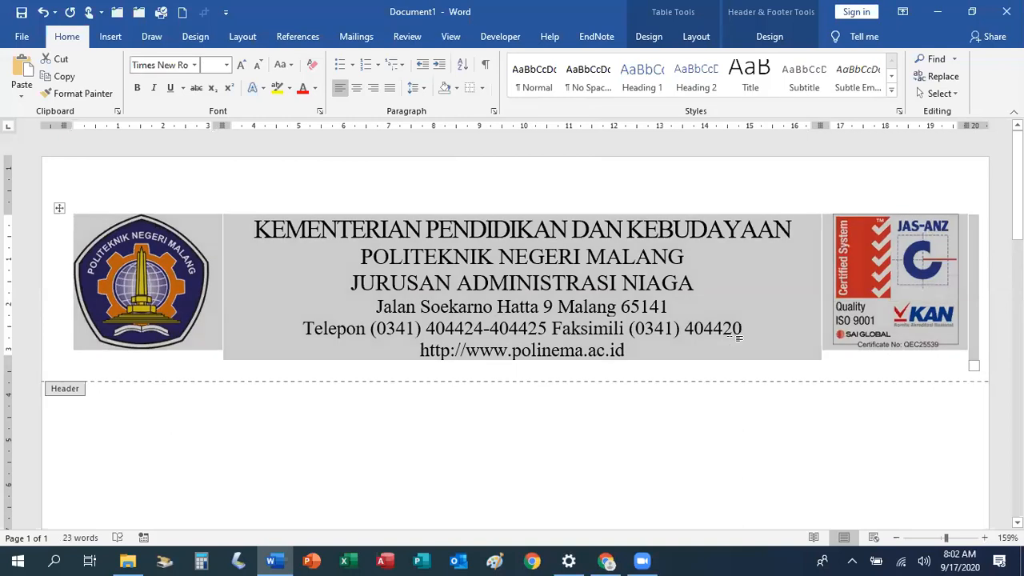
click(701, 357)
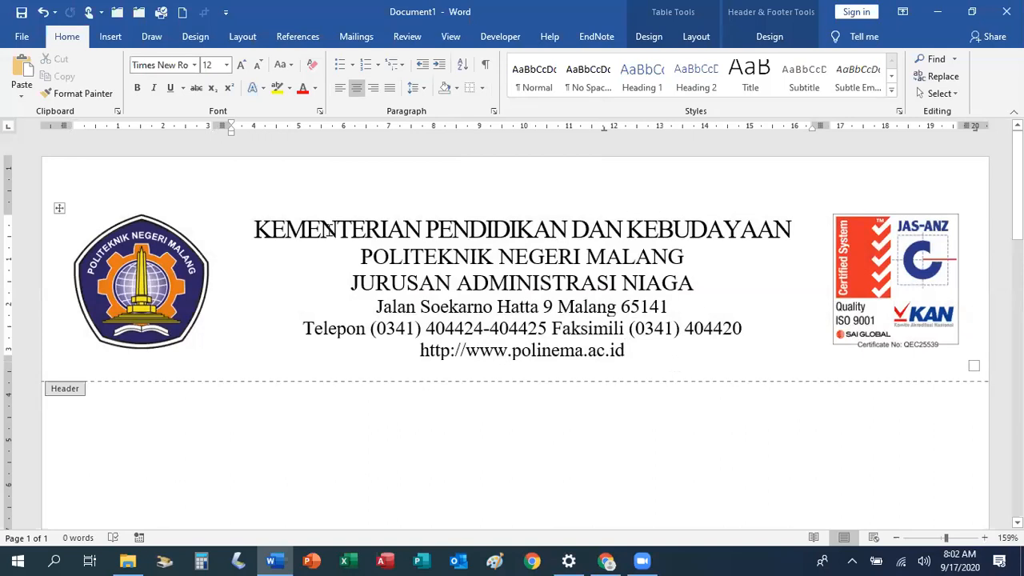
Step: Draw a straight horizontal line about 19.5 cm long beneath the letterhead, from the left logo to the right logo's outer edge
click(112, 37)
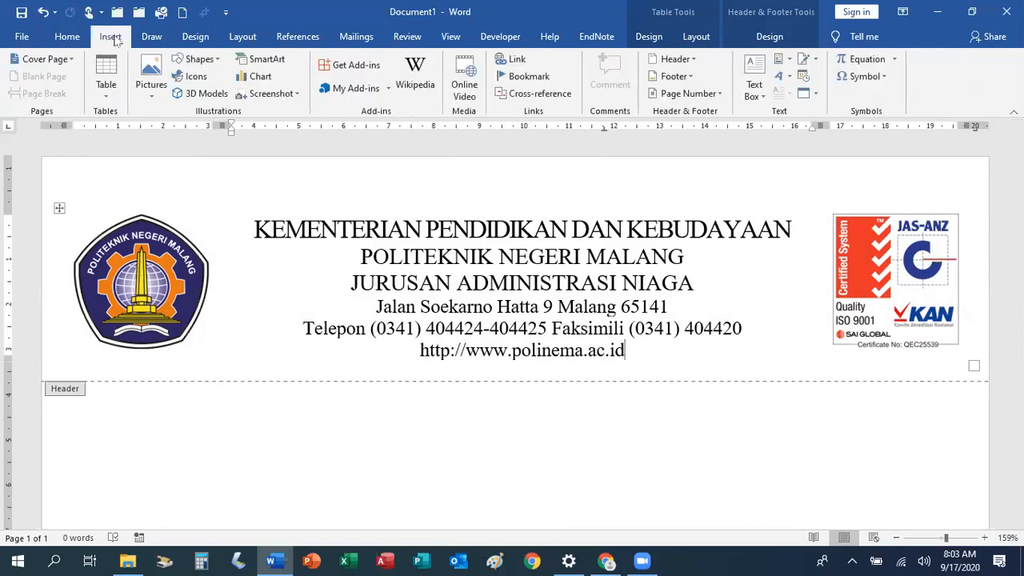
click(209, 63)
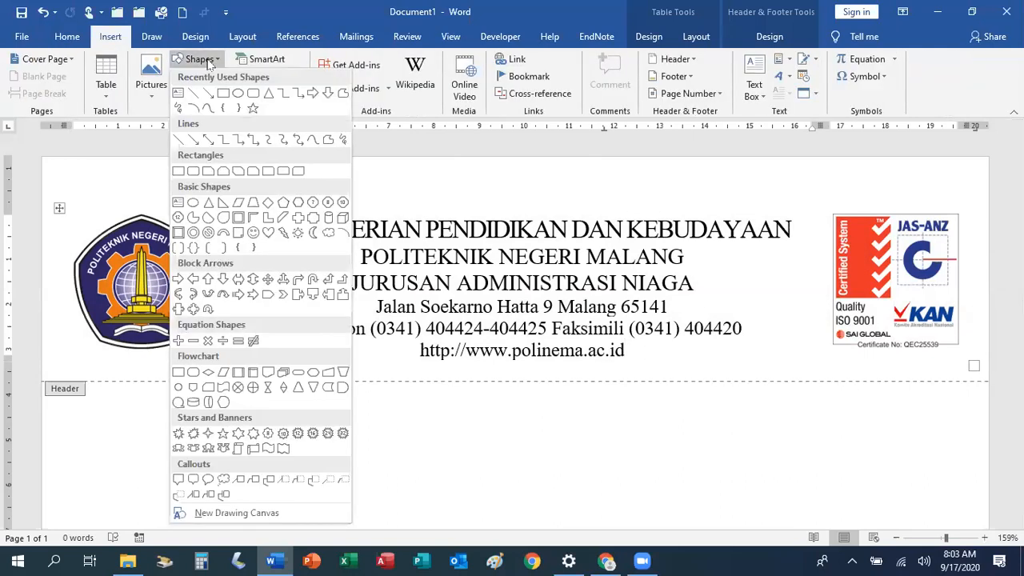
click(192, 94)
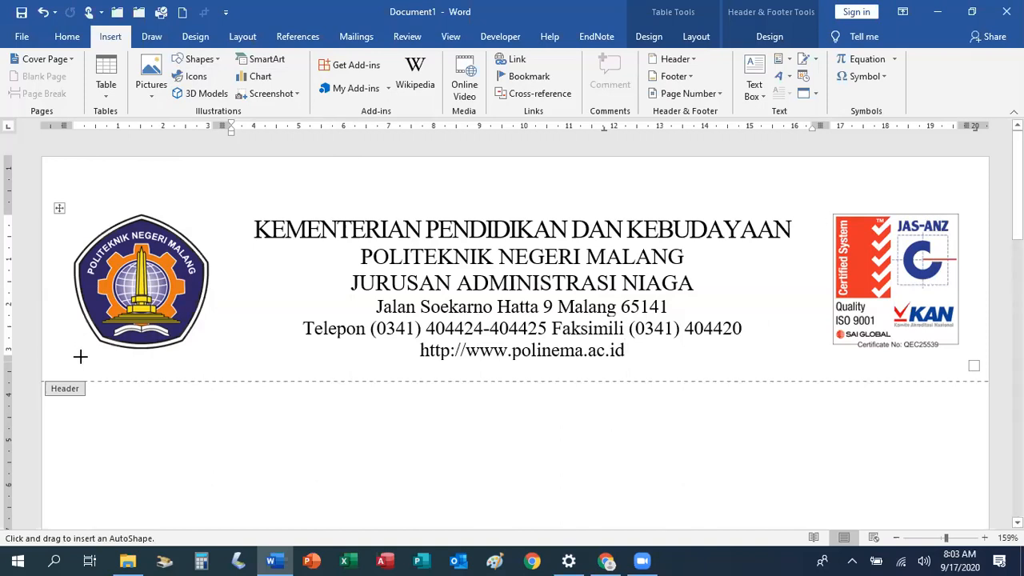
mouse_move(77, 355)
mouse_down()
mouse_move(336, 382)
mouse_move(958, 390)
mouse_up()
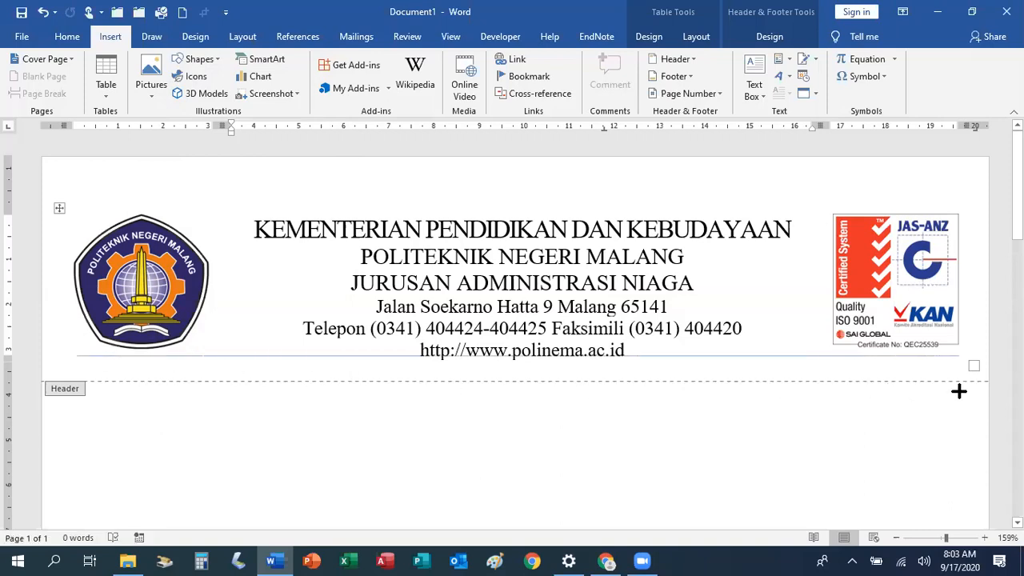
Step: Format the horizontal line with a black outline and a weight of 2¼ pt
click(702, 354)
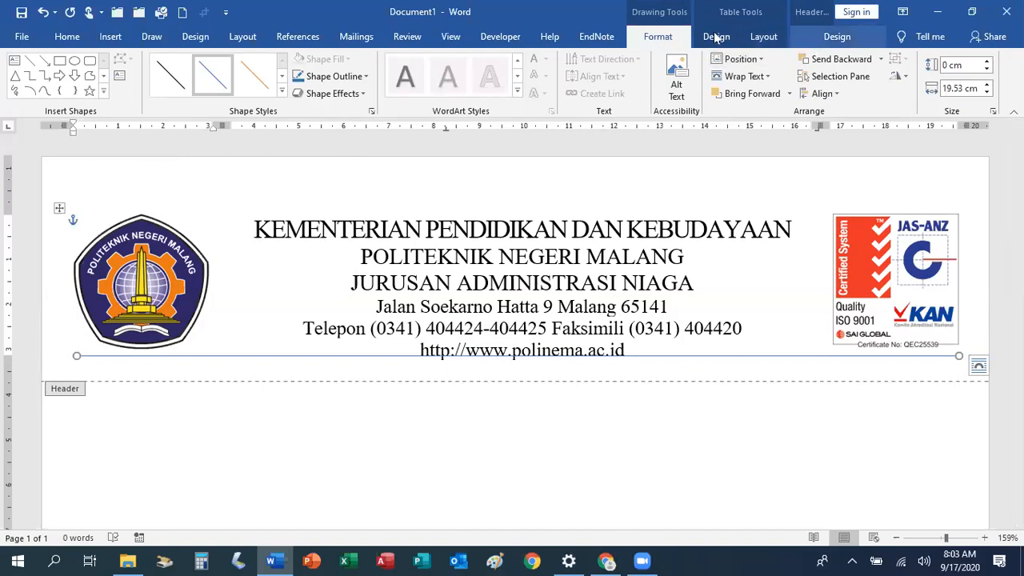
click(365, 76)
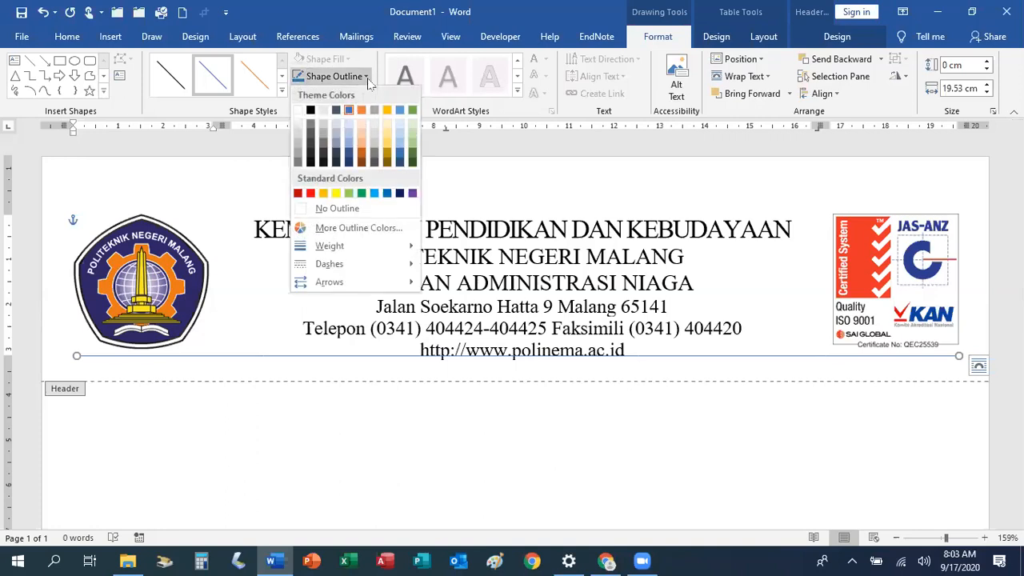
click(311, 111)
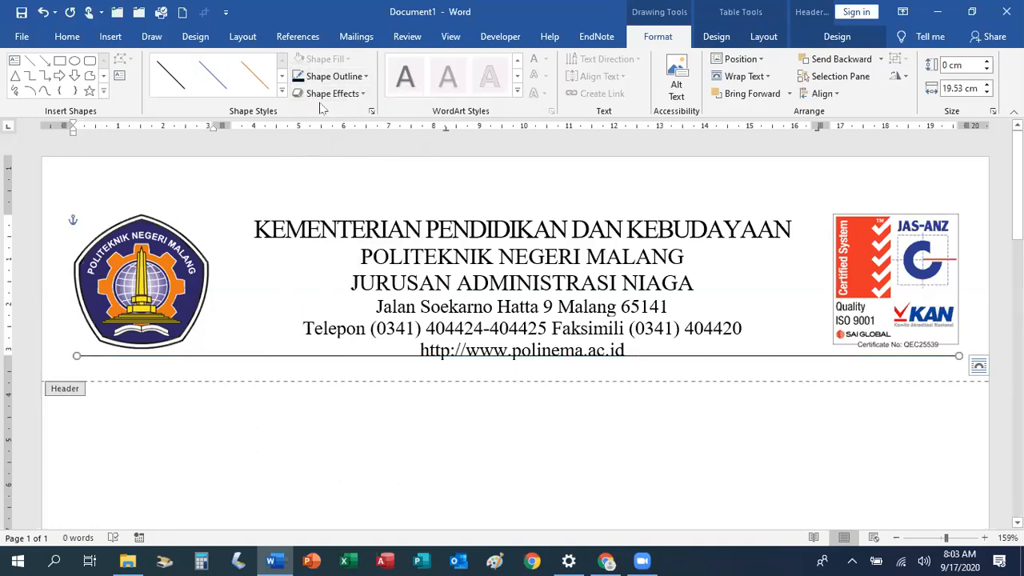
click(366, 77)
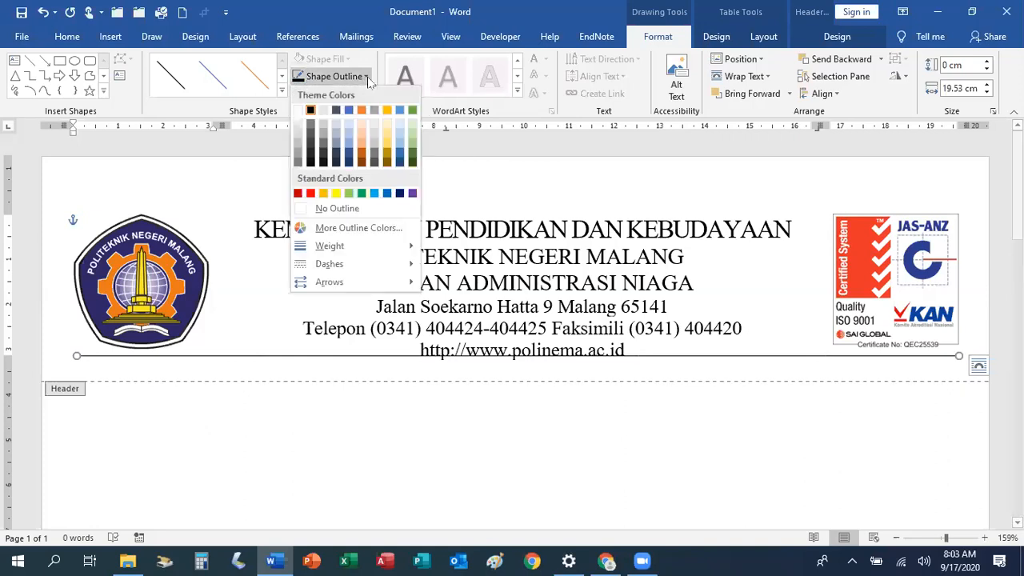
mouse_move(380, 251)
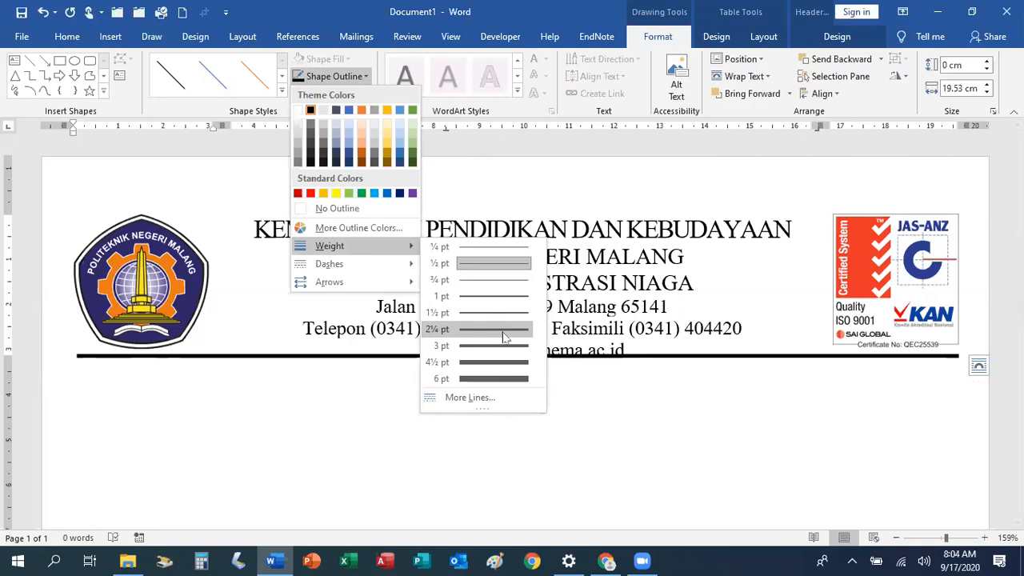
click(505, 337)
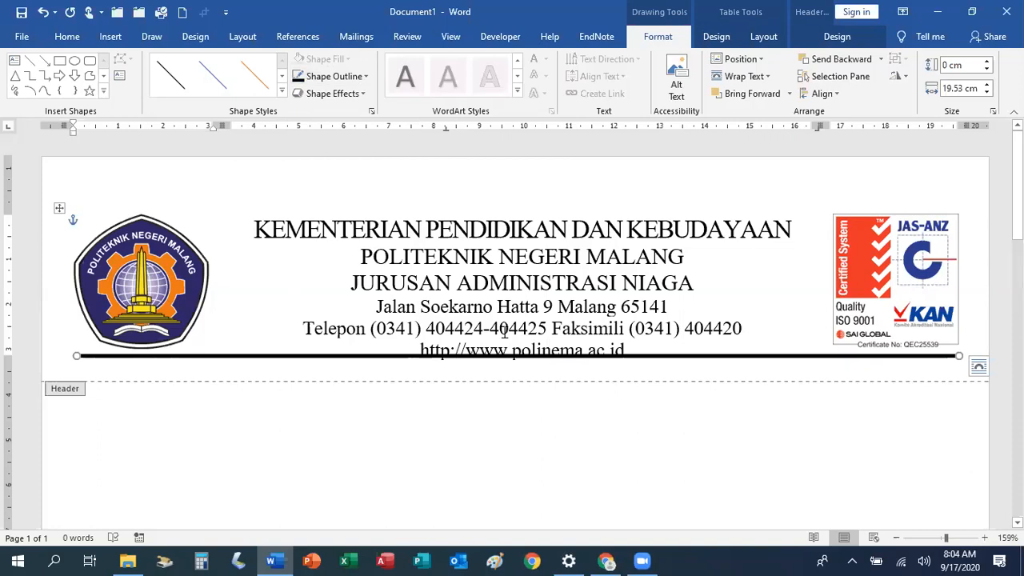
Step: Nudge the horizontal line down until it sits clear below the website address, just above the header boundary
key(Down)
key(Down)
key(Down)
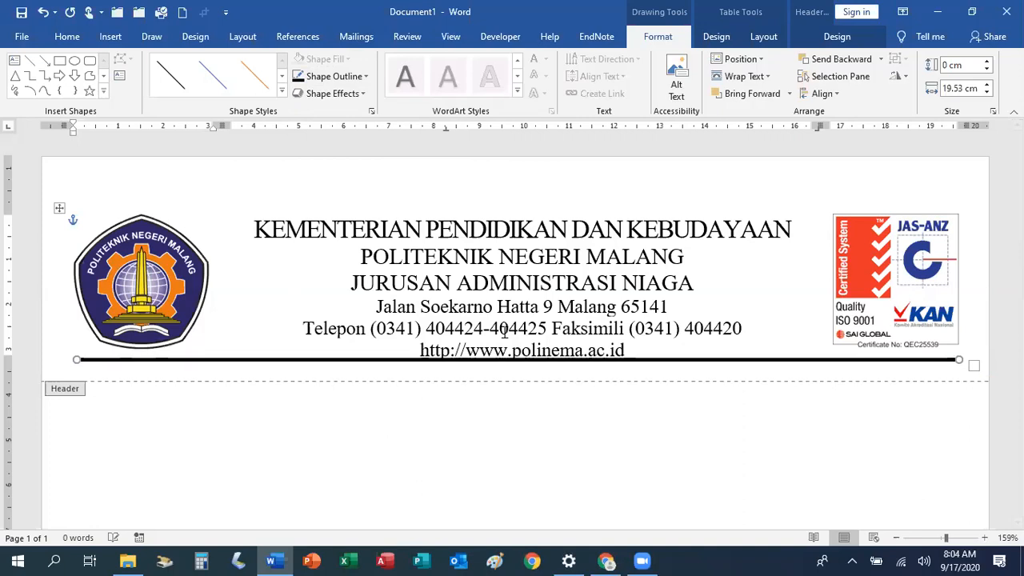
key(Down)
key(Down)
key(Down)
key(Down)
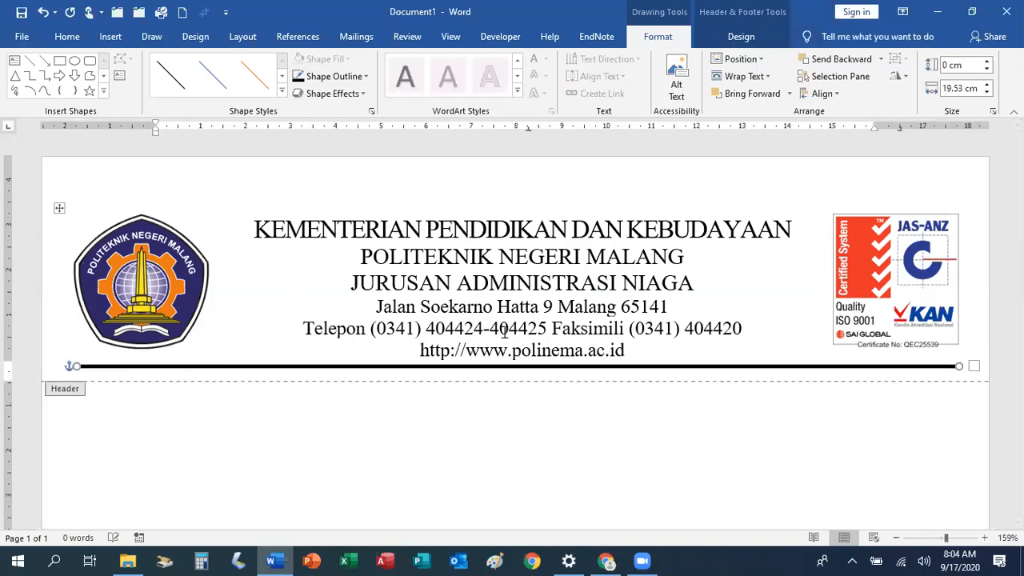
key(Down)
key(Down)
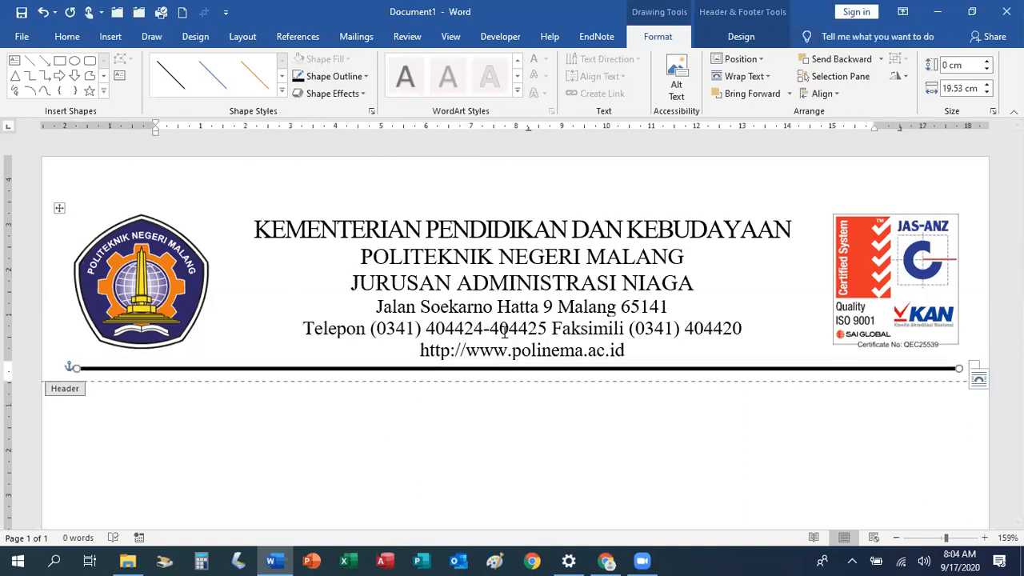
key(Down)
key(Down)
key(Down)
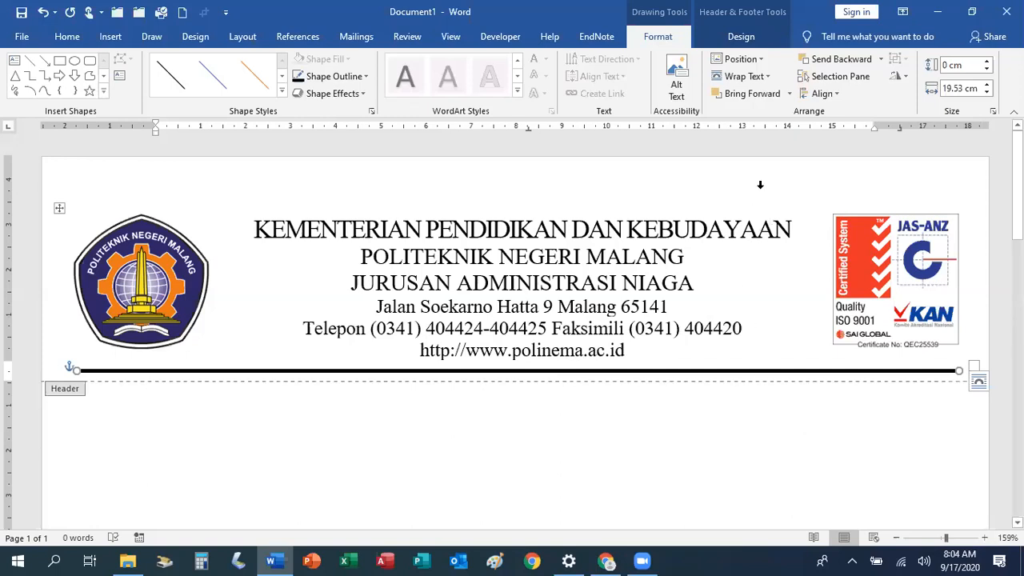
Step: Close the header and insert a page break in the body to check that the letterhead repeats on a second page
click(741, 37)
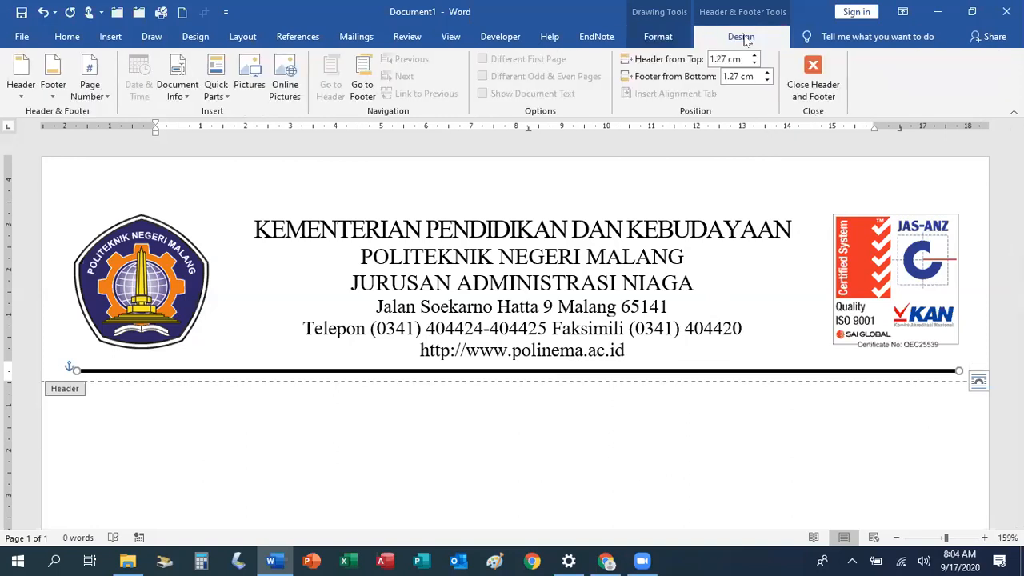
click(824, 86)
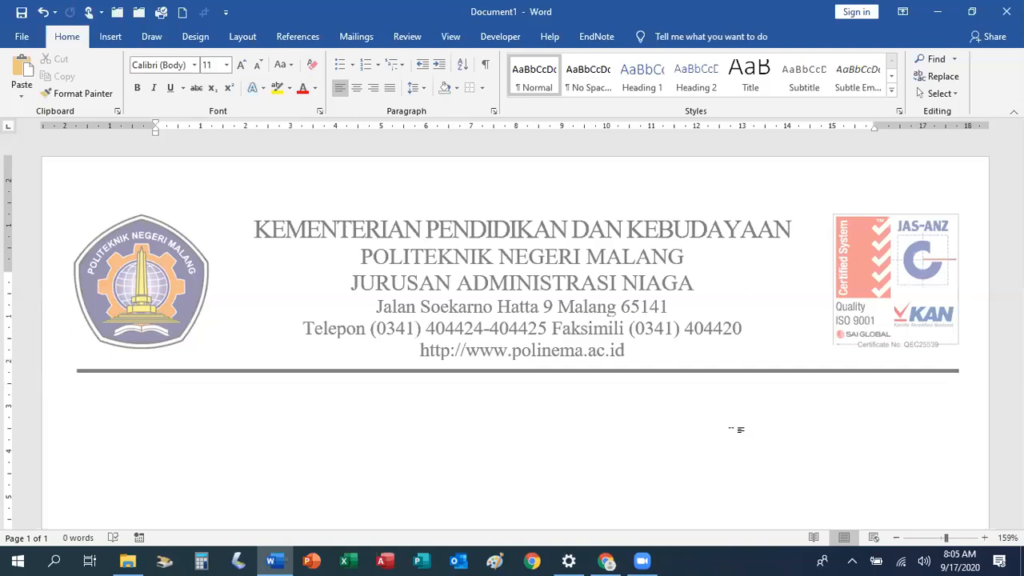
key(ctrl+Return)
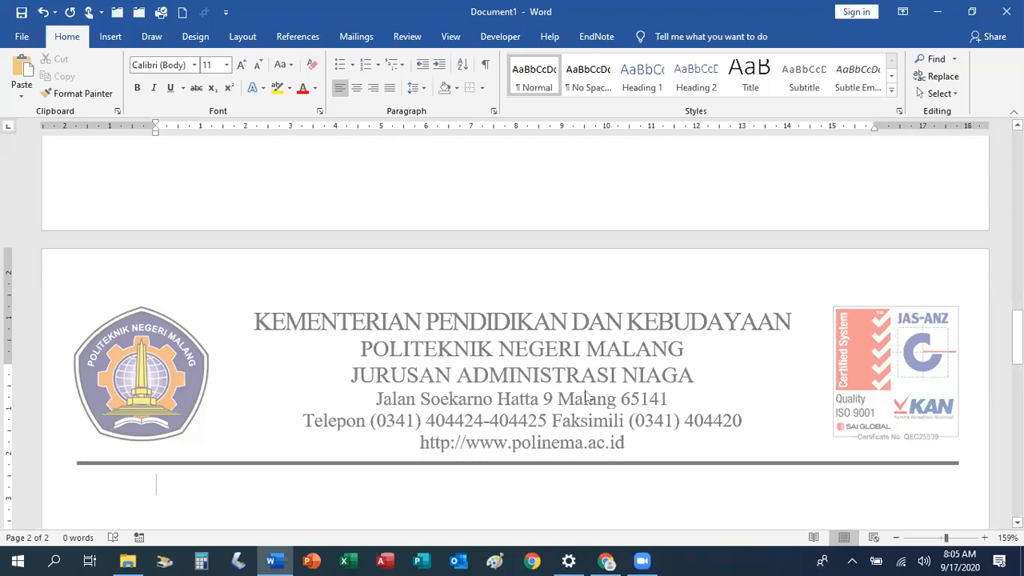
scroll(635, 483, up, 1)
scroll(634, 484, up, 15)
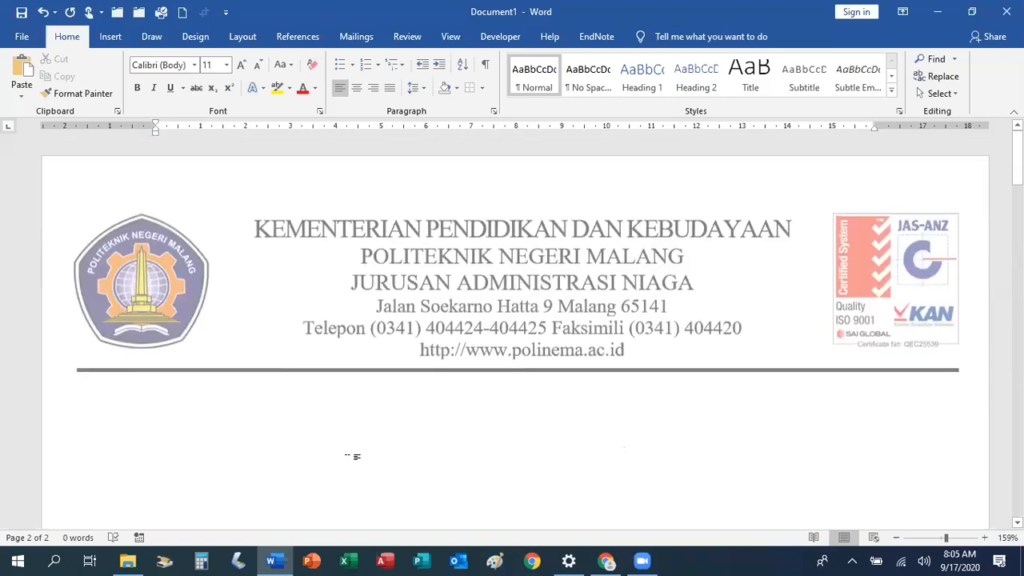
click(74, 414)
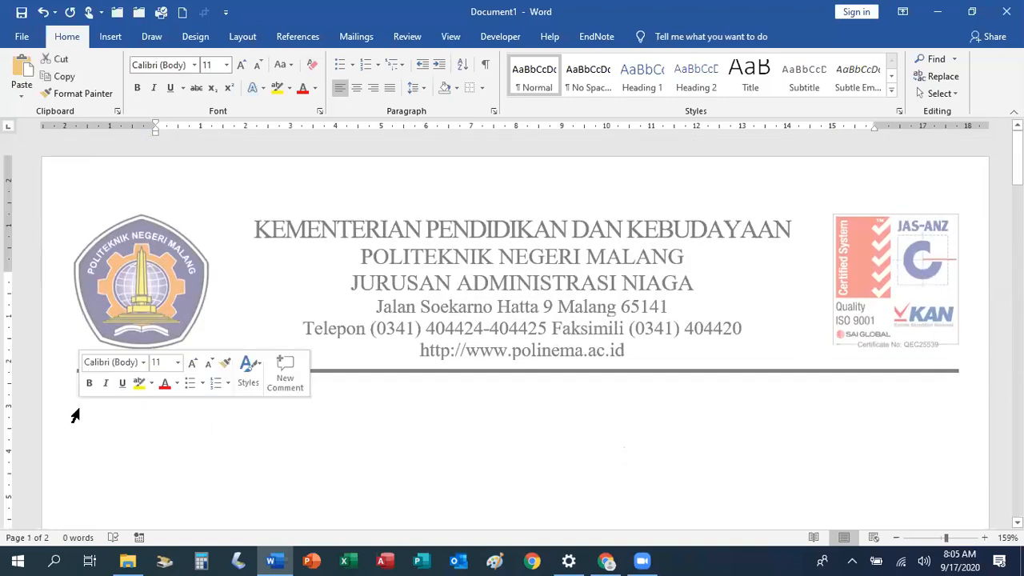
click(73, 411)
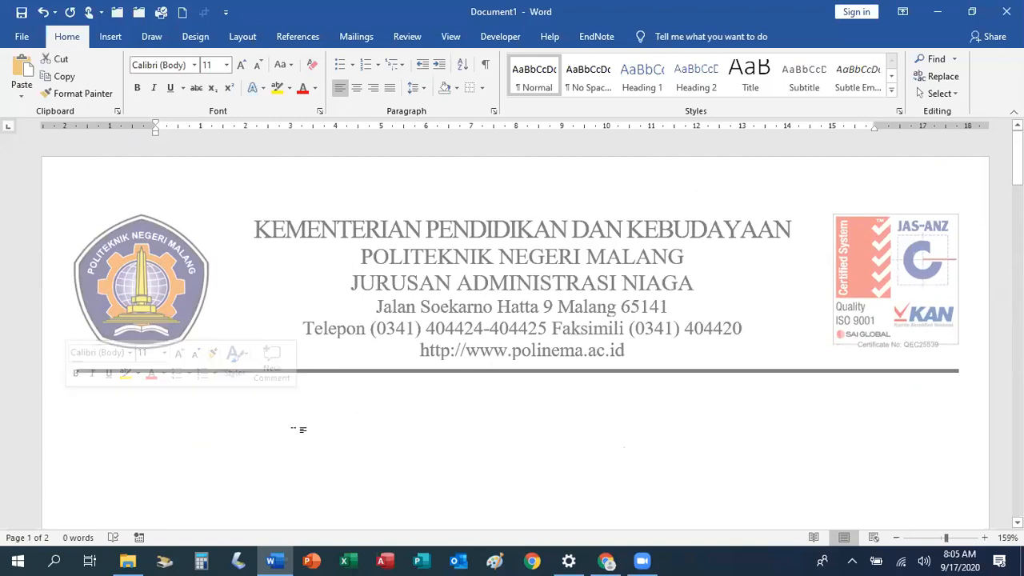
click(68, 431)
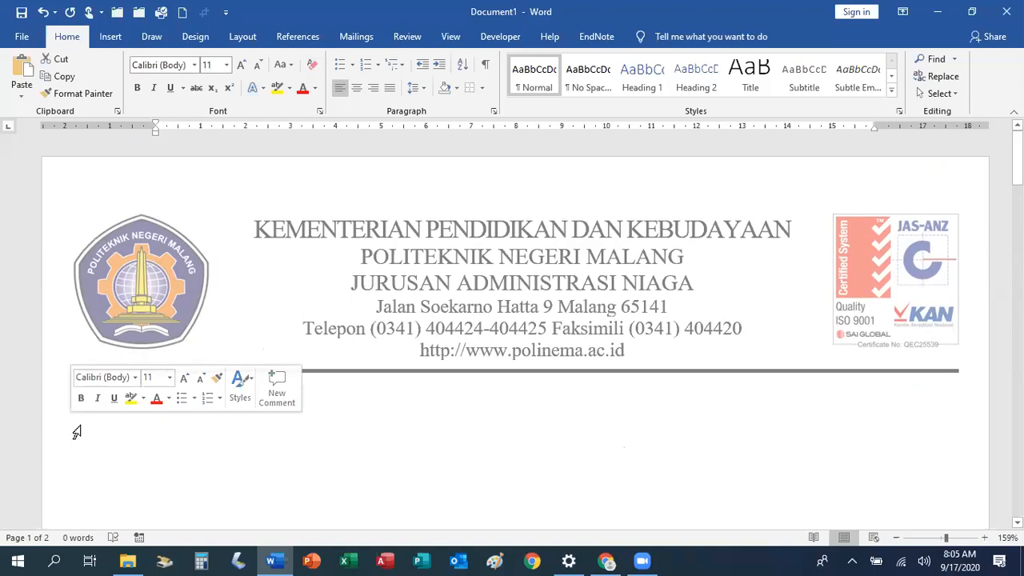
Step: Delete the page break from the body and check that the document is back to a single page
key(Delete)
scroll(174, 492, down, 3)
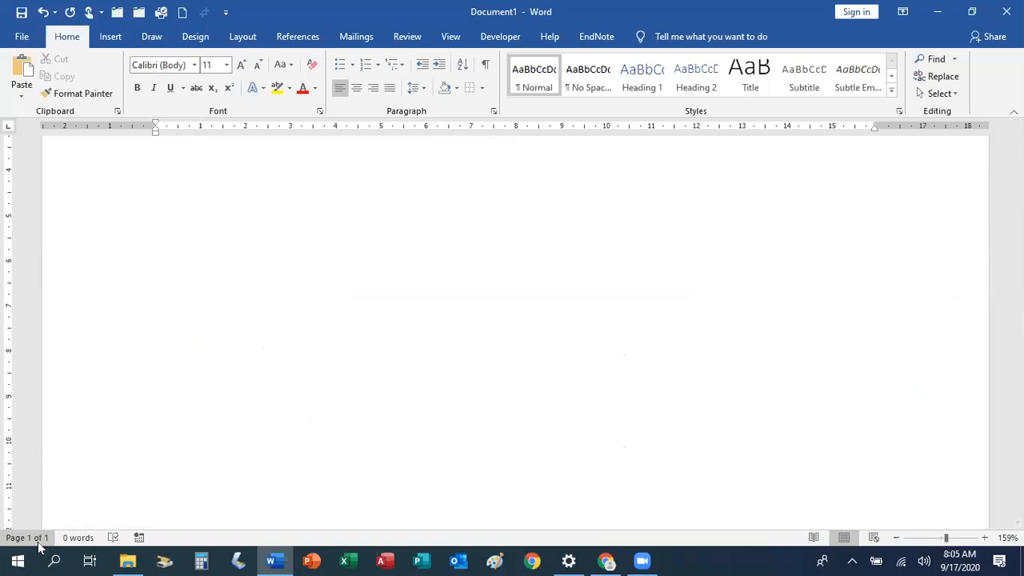
scroll(578, 344, up, 5)
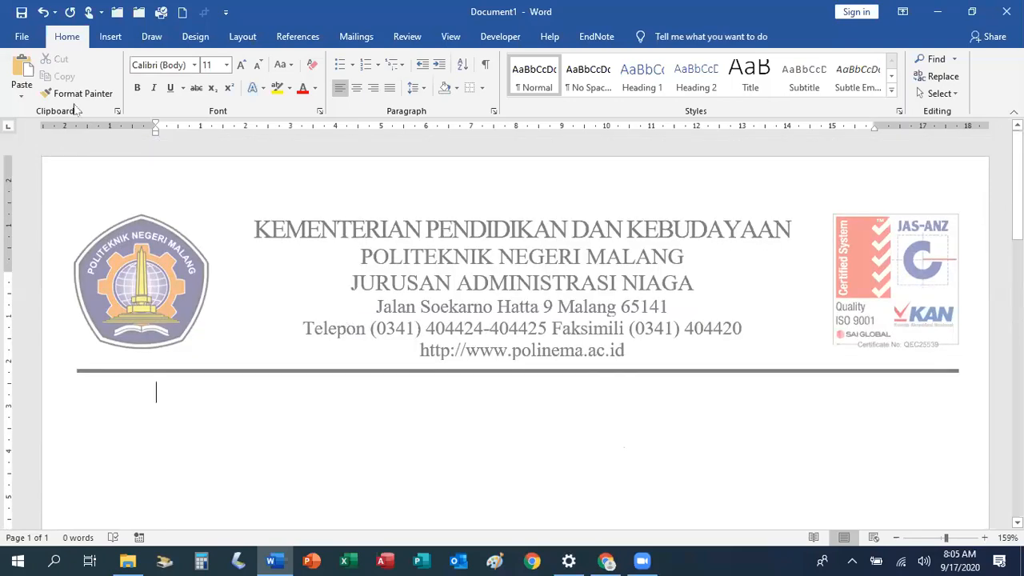
Step: Save the letterhead document as a Word Document named LetterHead_1 in the Data\Word folder on drive E
click(22, 38)
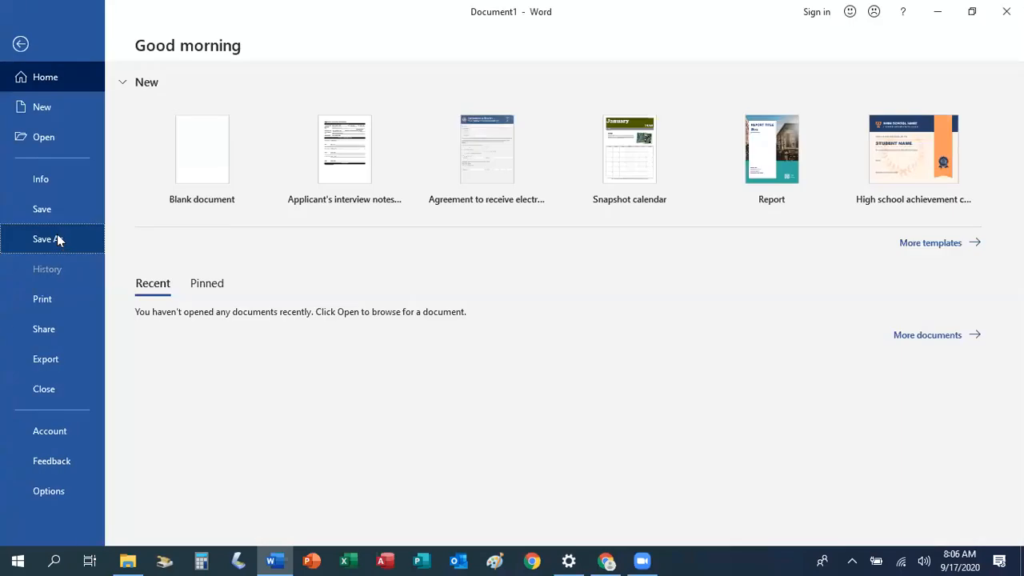
click(57, 238)
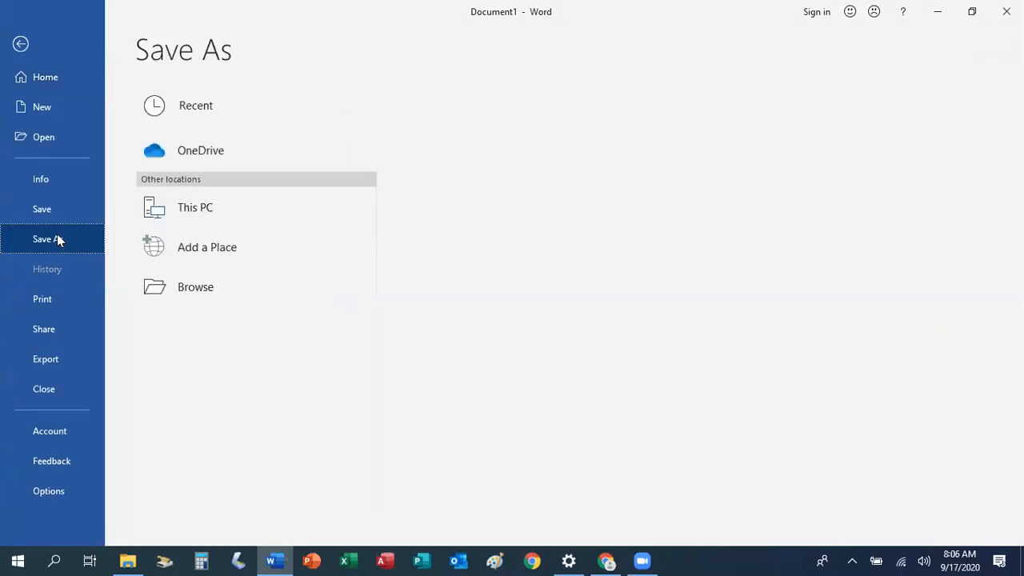
click(180, 283)
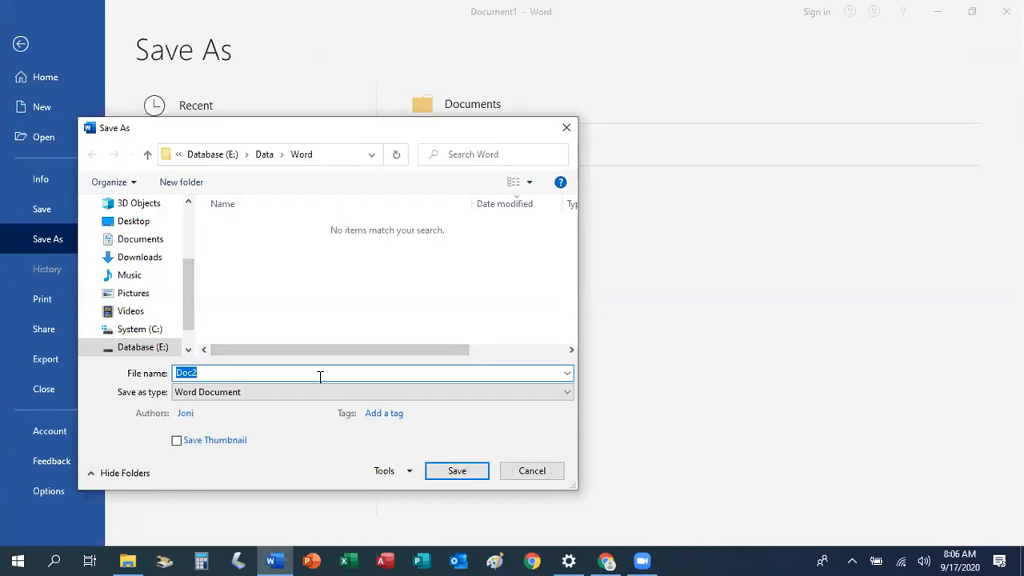
text(Lete)
key(BackSpace)
text(terHead_1)
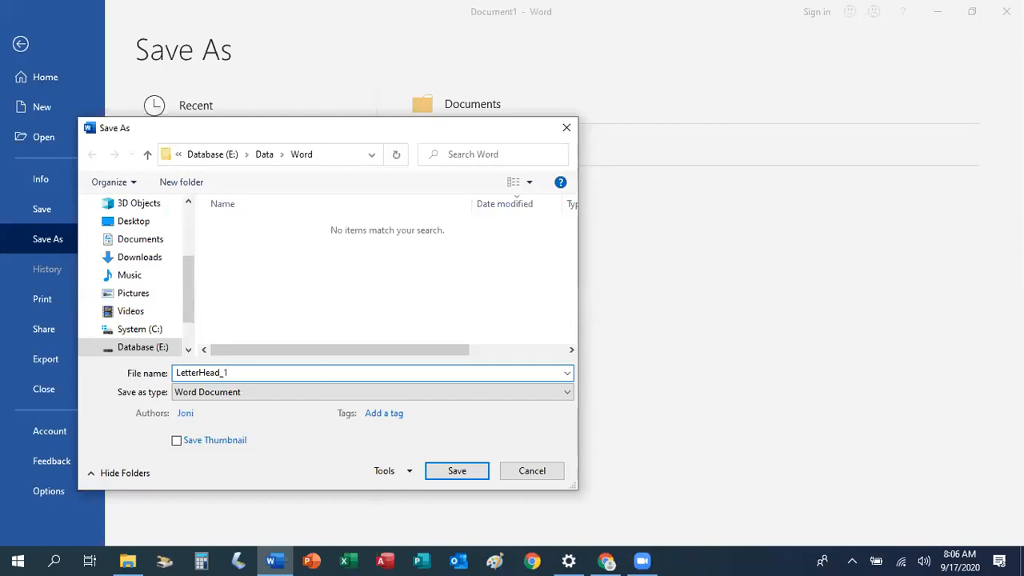
key(Return)
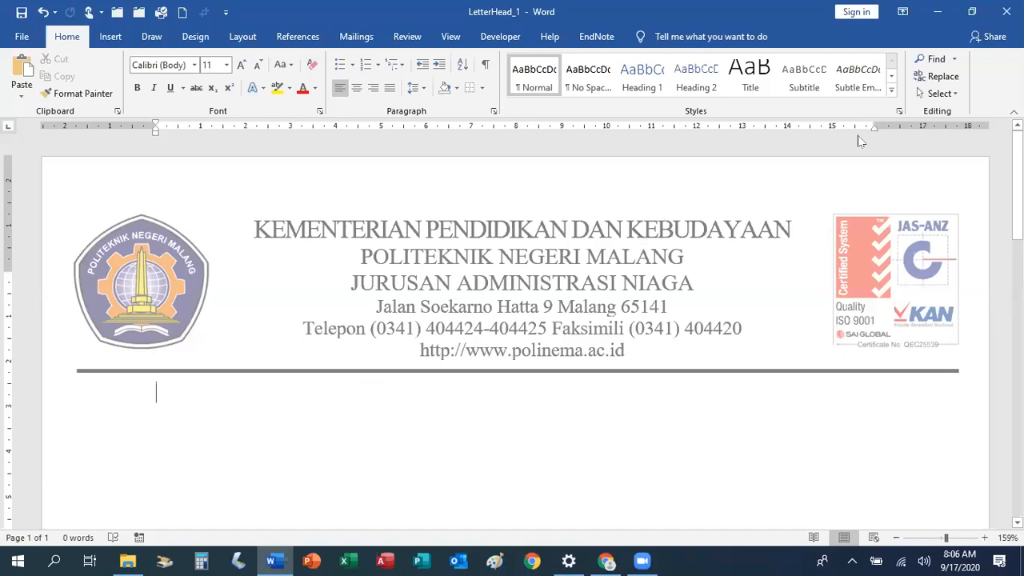
Step: Close the saved letterhead document and create a new blank document
click(21, 36)
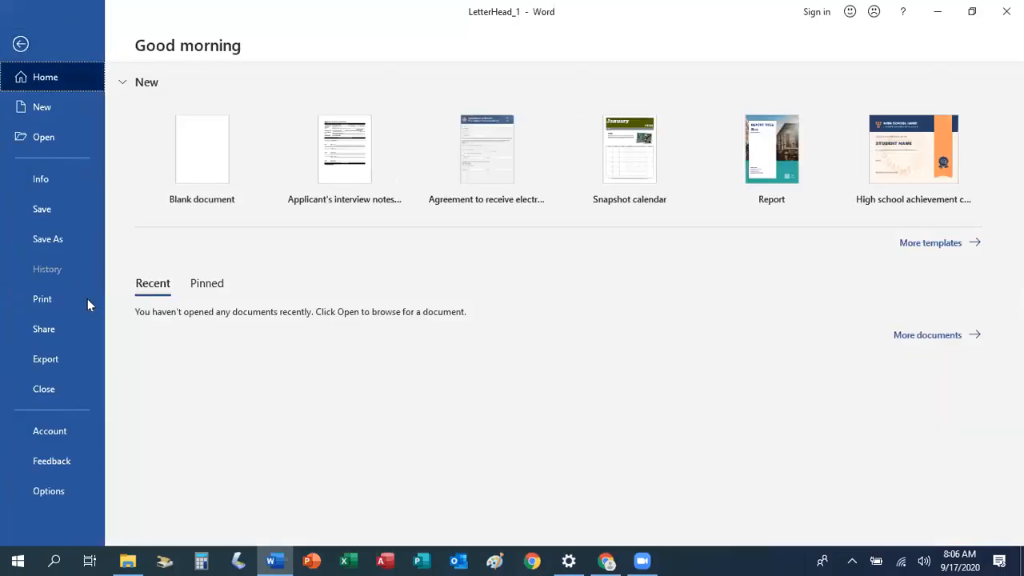
click(54, 390)
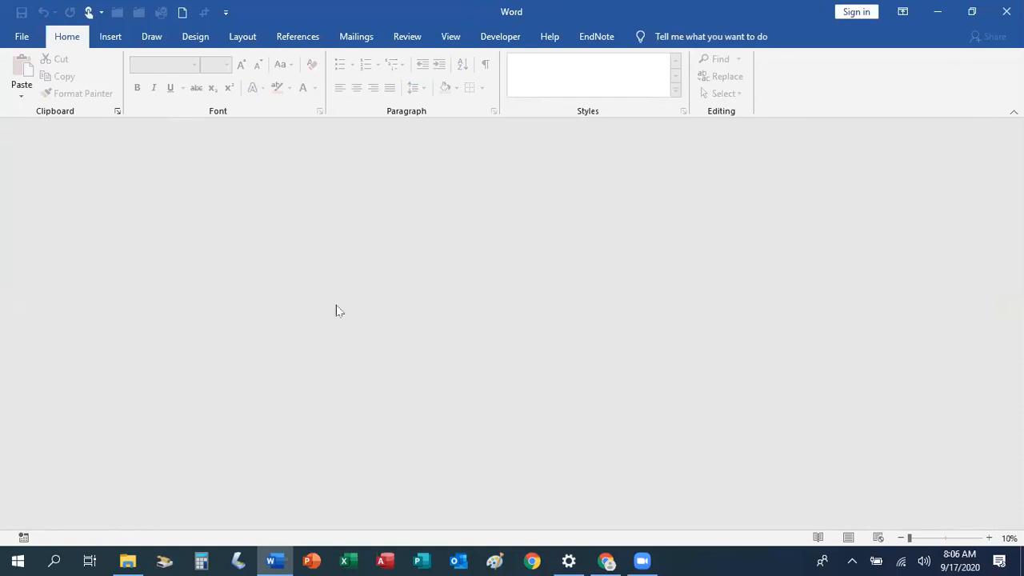
click(22, 37)
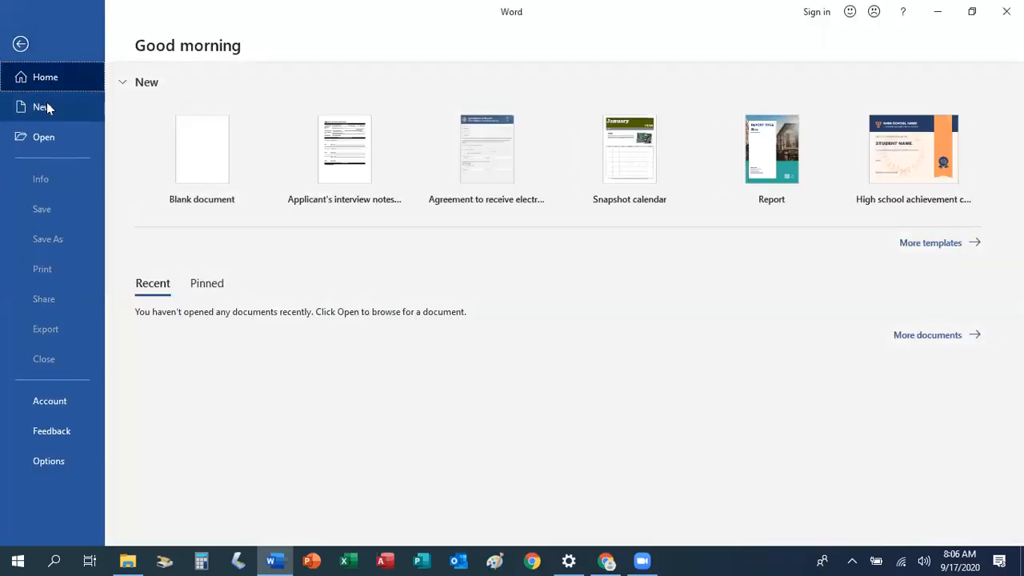
click(196, 172)
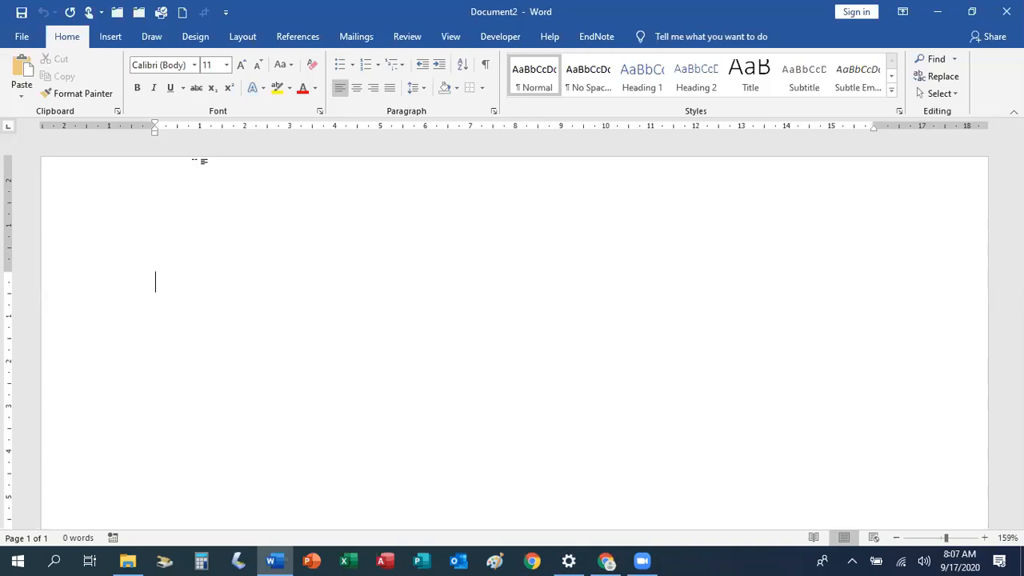
Step: Try out a page break in the blank document and clear the body again
key(ctrl+Return)
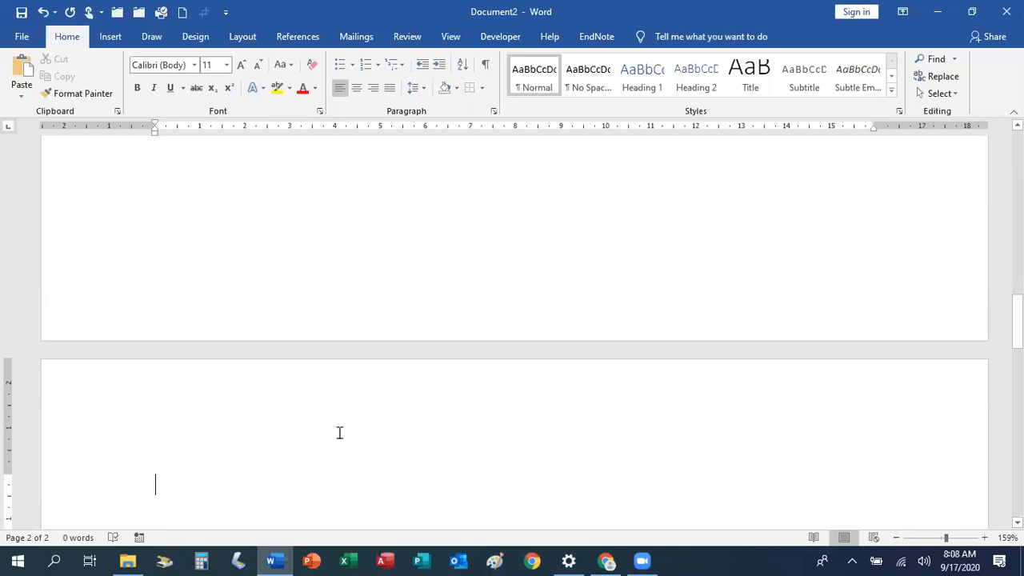
scroll(340, 432, up, 15)
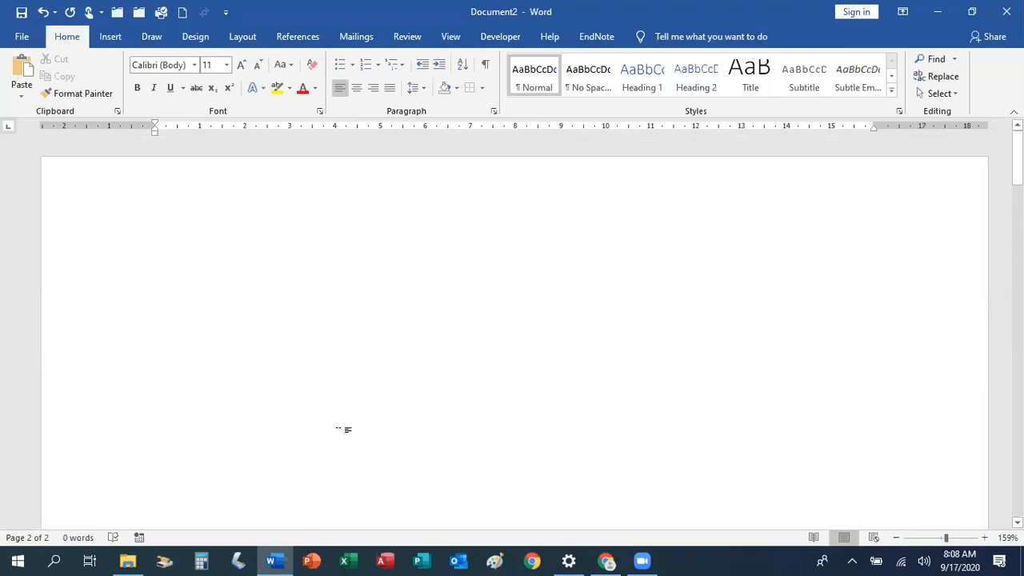
click(302, 299)
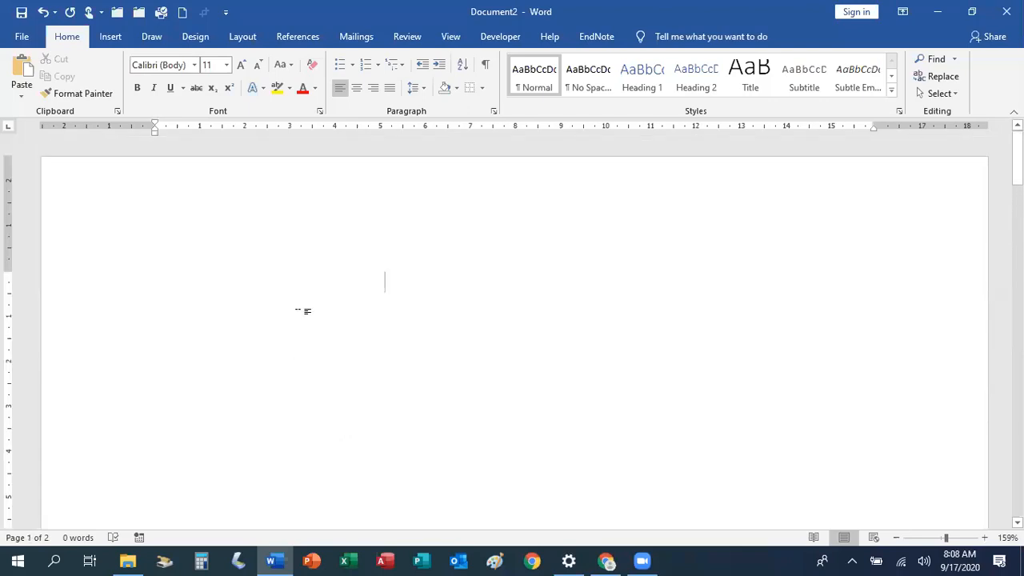
key(ctrl+a)
key(Delete)
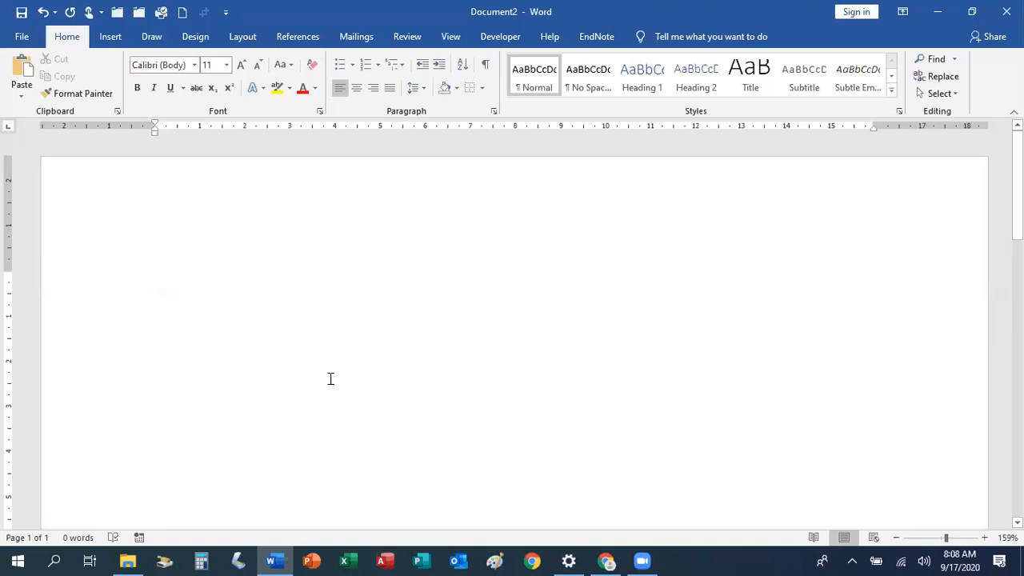
Step: Enable a different first page for headers and footers in the page setup of the whole document
click(245, 37)
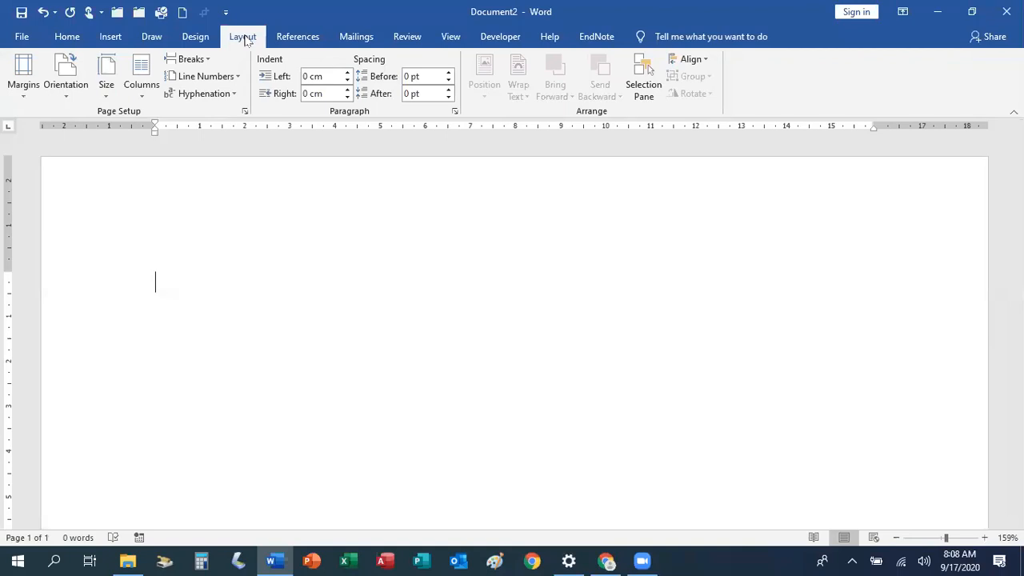
click(246, 113)
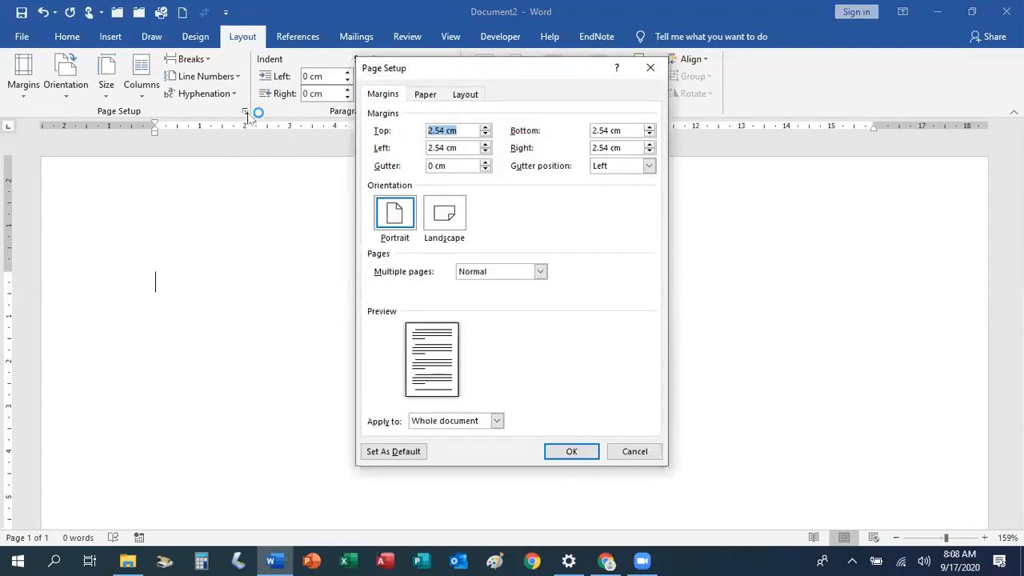
click(472, 98)
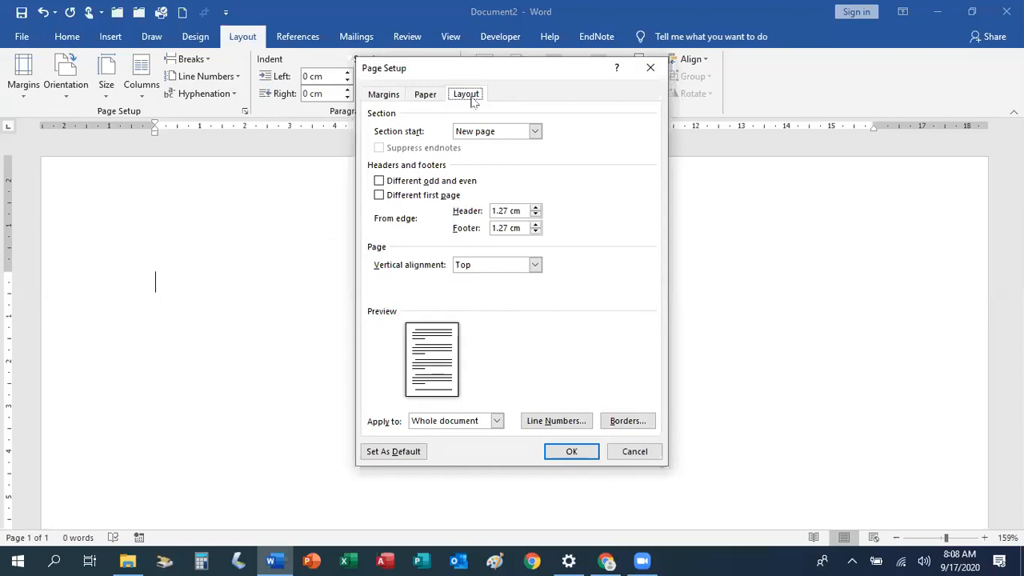
click(381, 199)
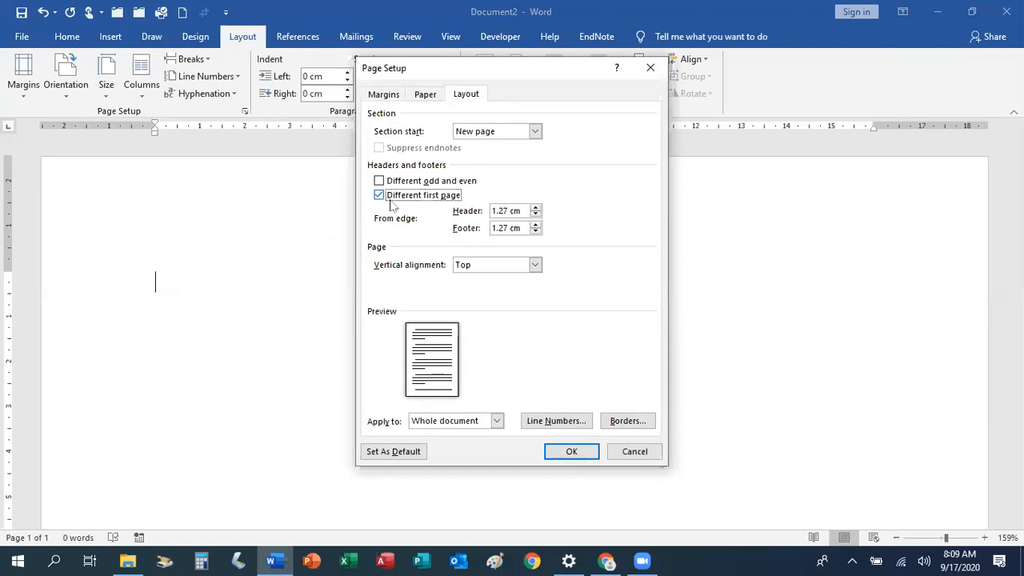
click(571, 452)
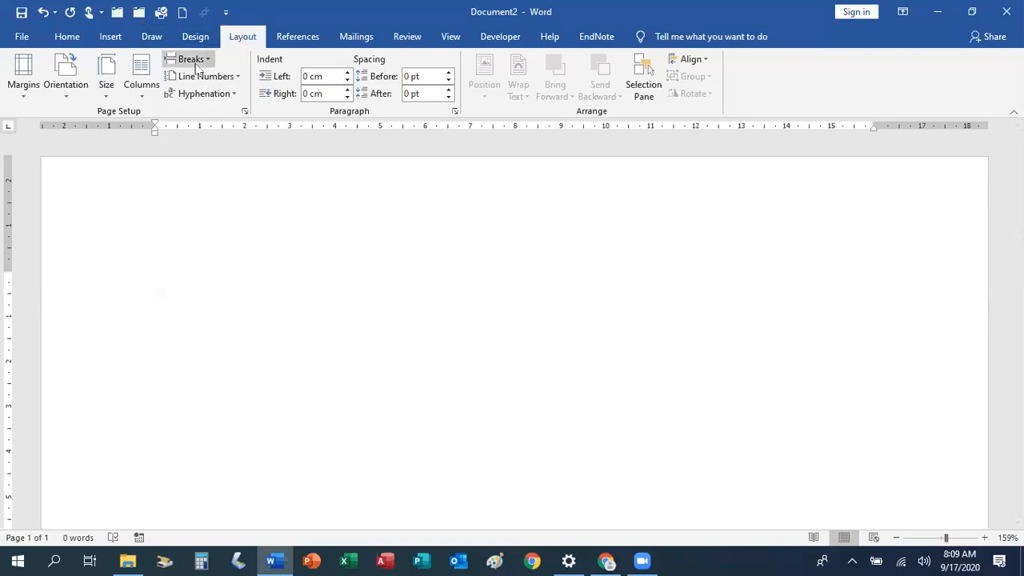
Step: Open the first page header for editing and insert a table with three columns and one row
click(112, 37)
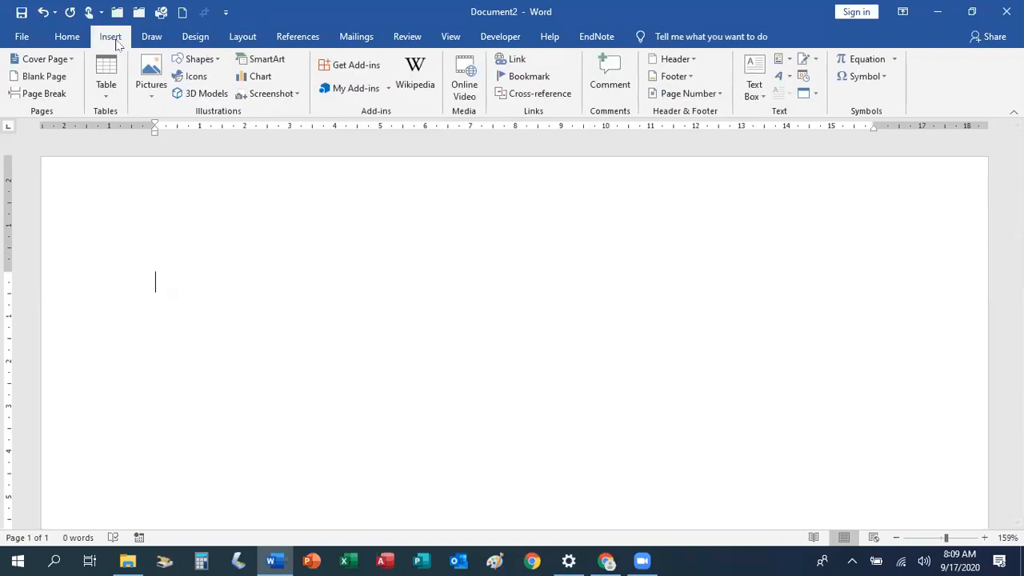
click(694, 63)
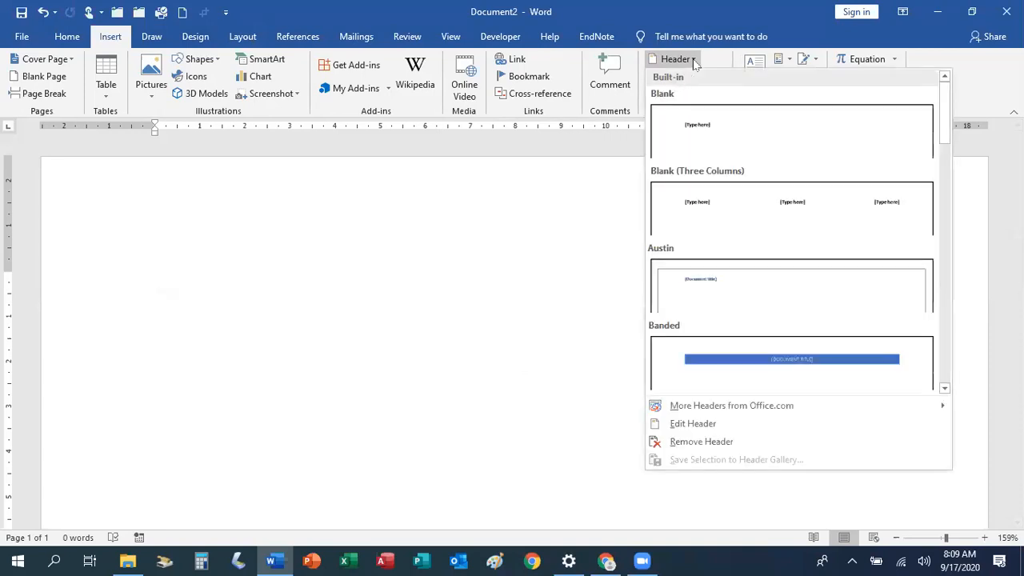
click(728, 431)
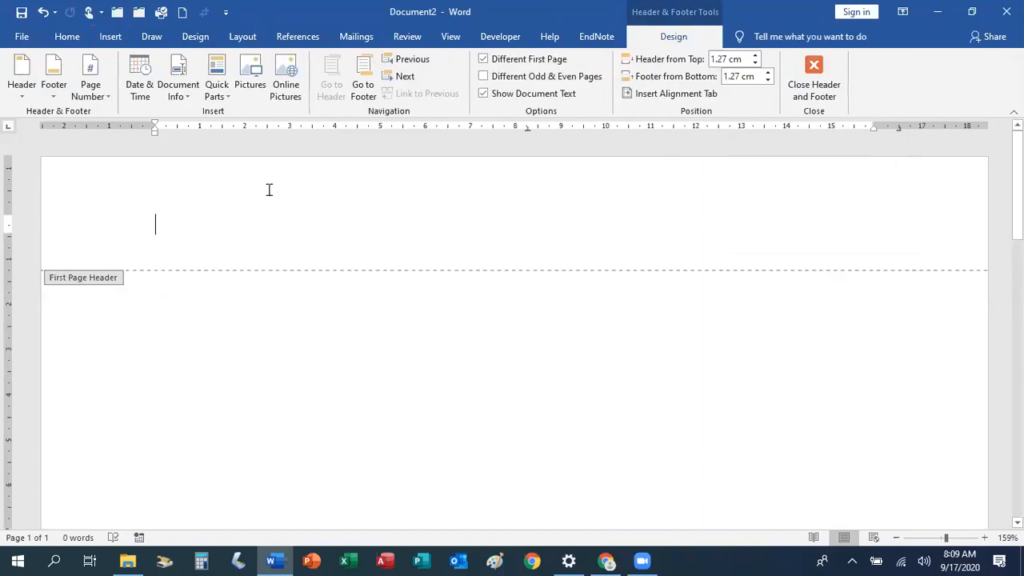
click(118, 38)
click(106, 95)
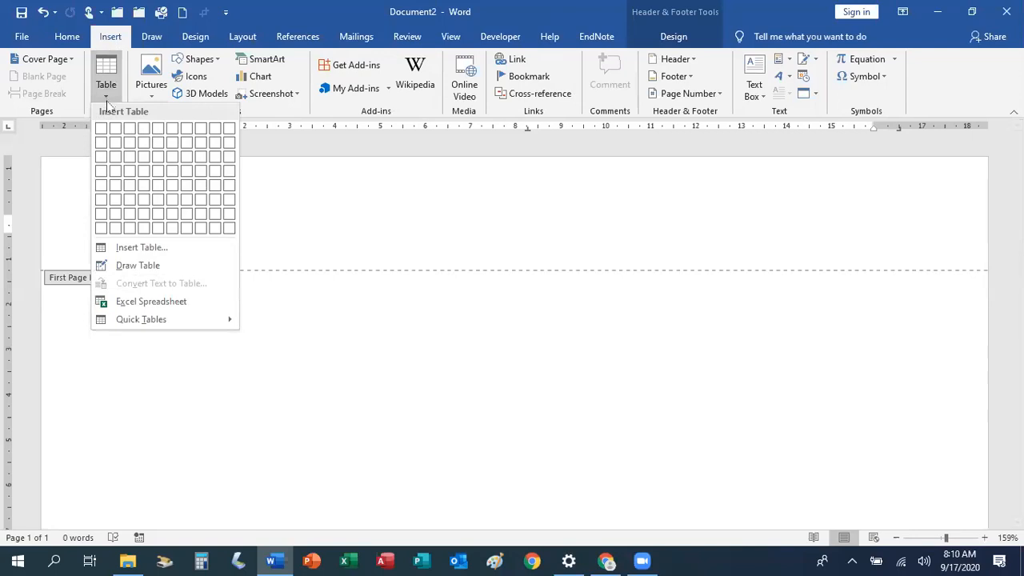
click(128, 130)
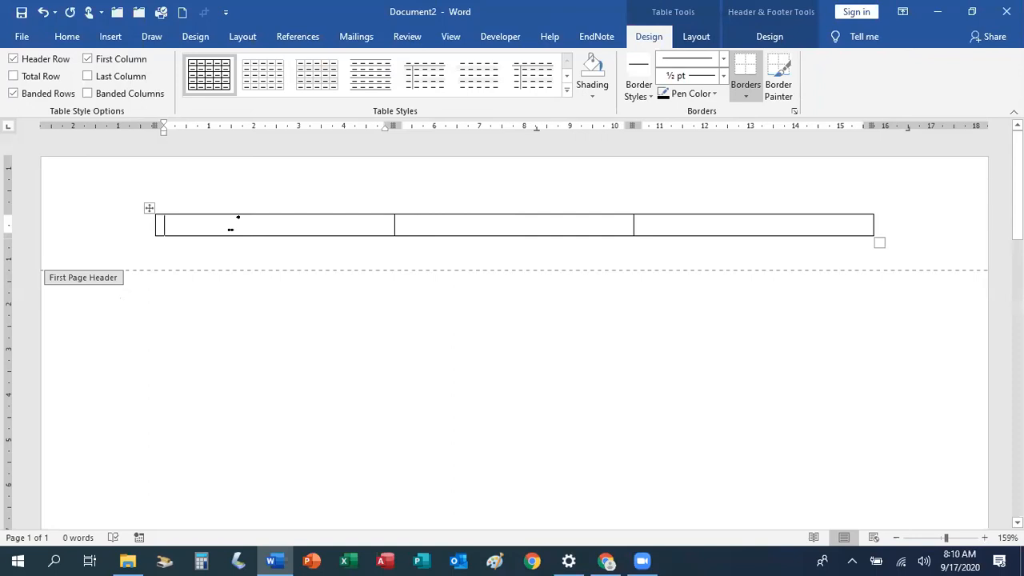
Step: Insert the Polinema_Logo picture from the Pictures folder into the first cell of the header table
click(112, 36)
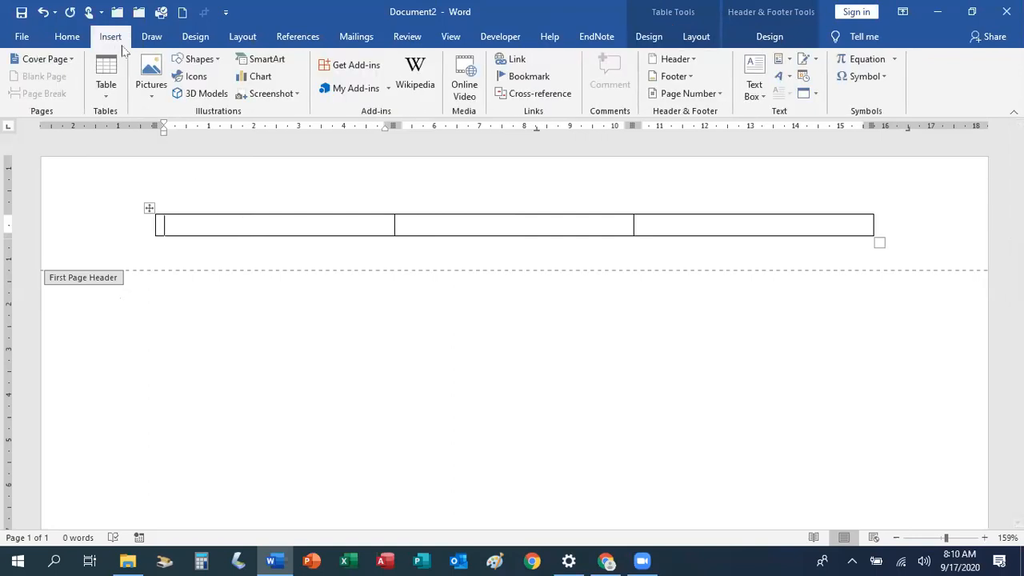
click(155, 97)
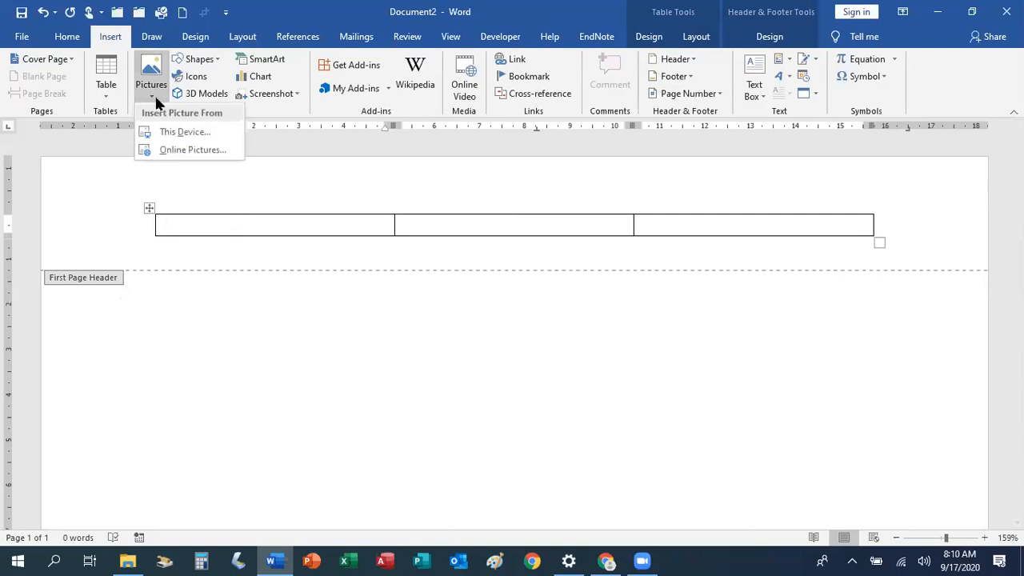
click(188, 141)
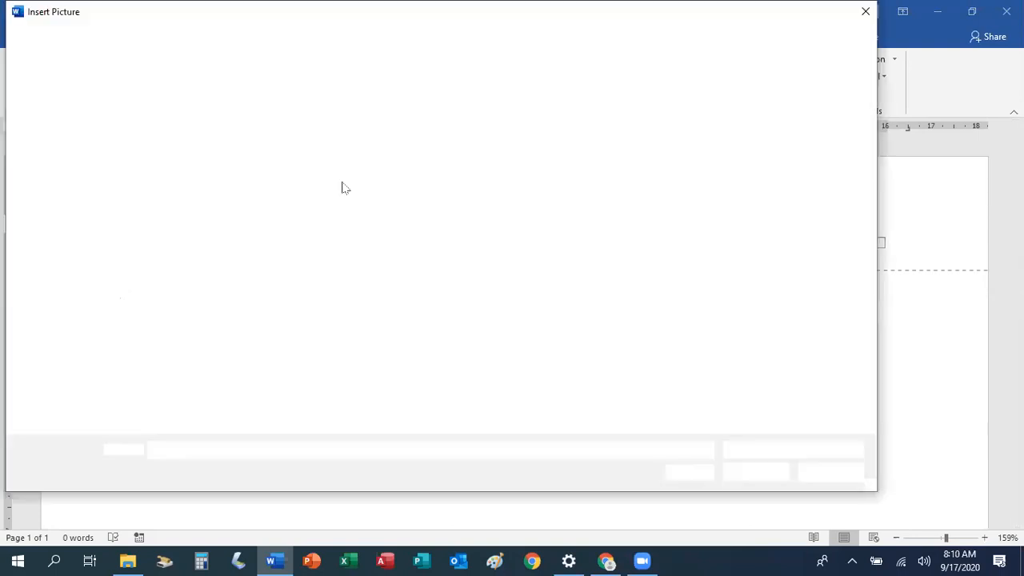
click(257, 122)
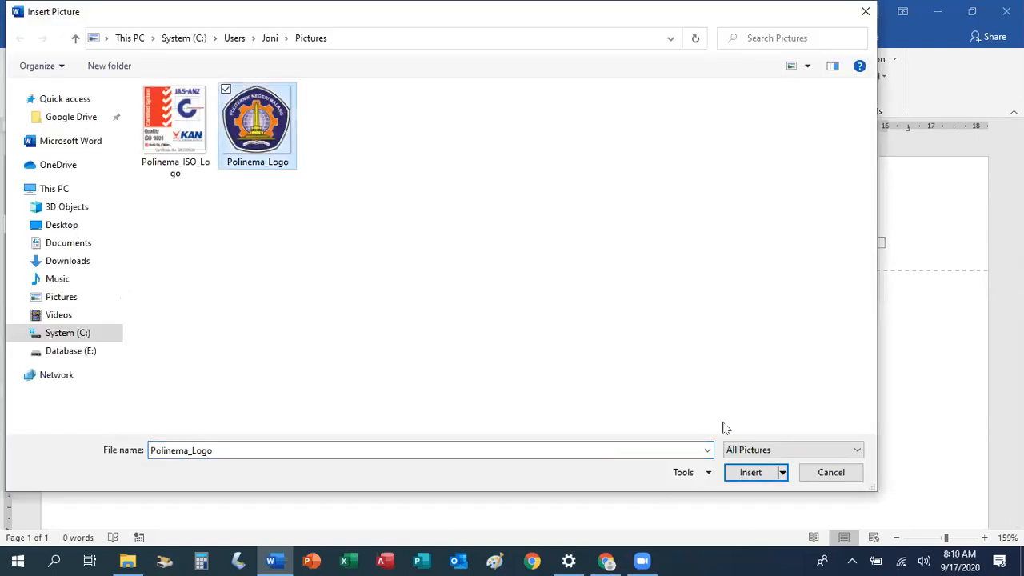
click(747, 471)
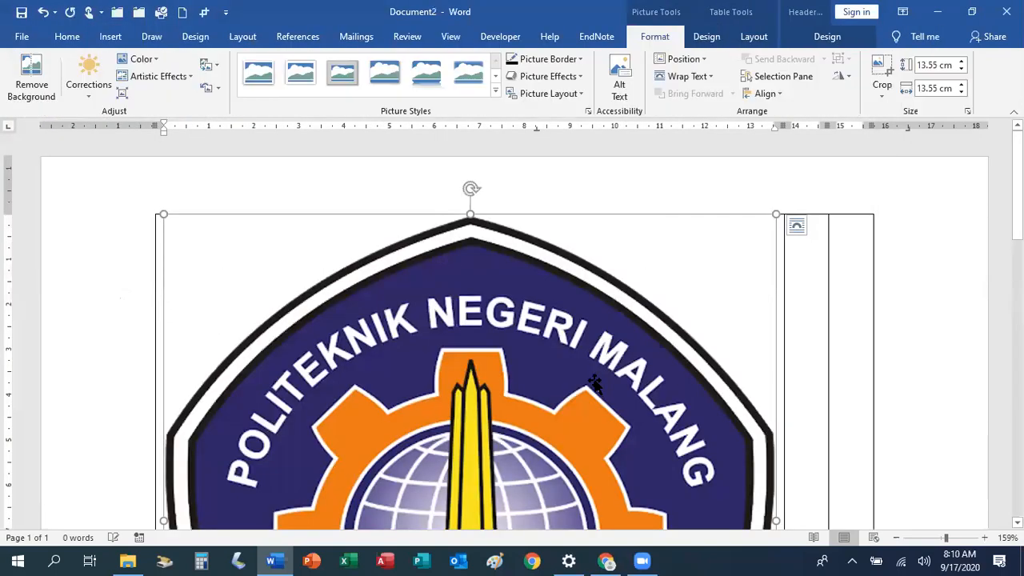
Step: Set the height of the Polinema logo to 3 cm
double_click(930, 67)
click(956, 67)
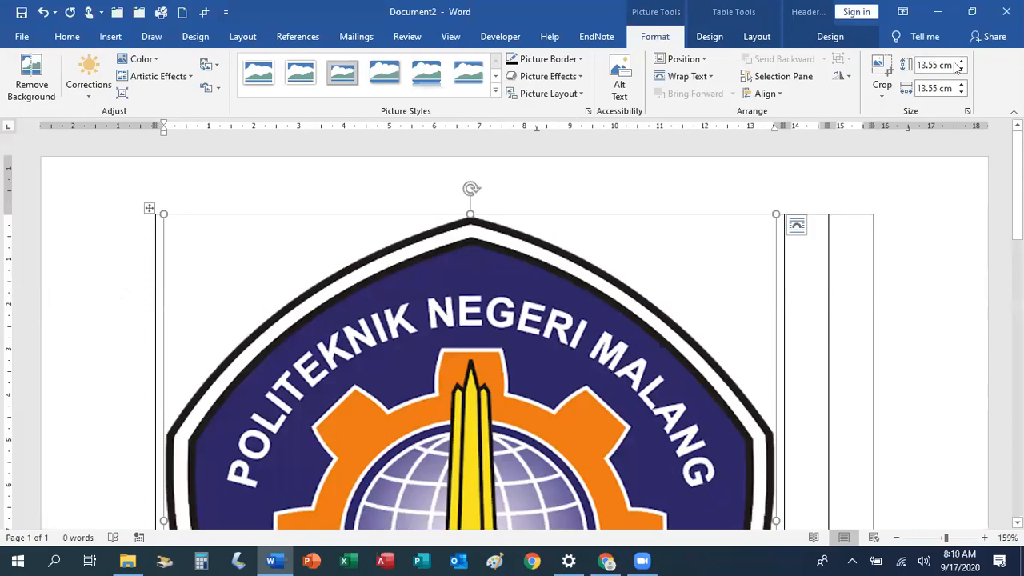
triple_click(922, 66)
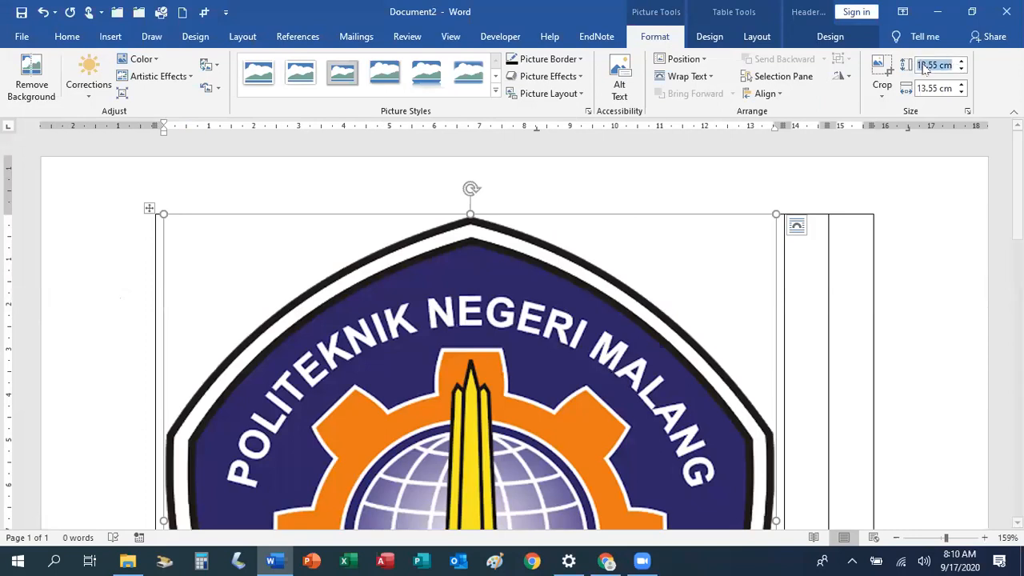
text(3)
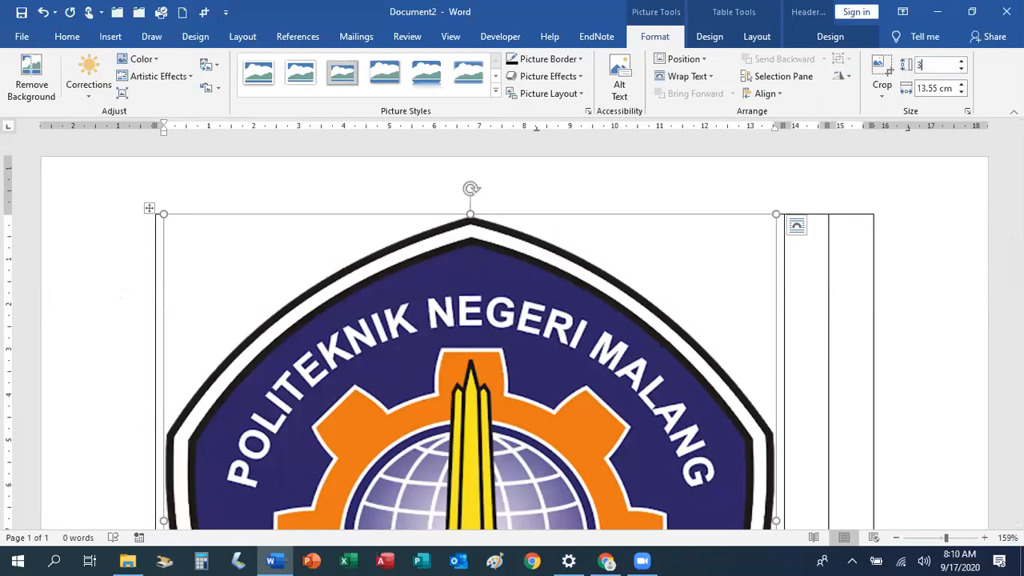
key(Return)
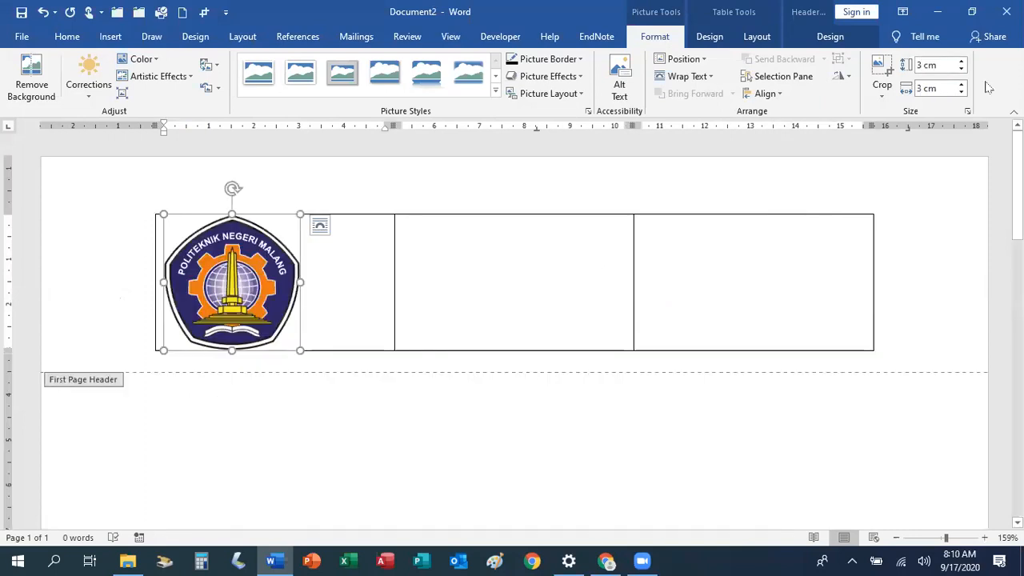
Step: Insert the Polinema_ISO_Logo picture from the Pictures folder into the third cell of the header table
click(710, 230)
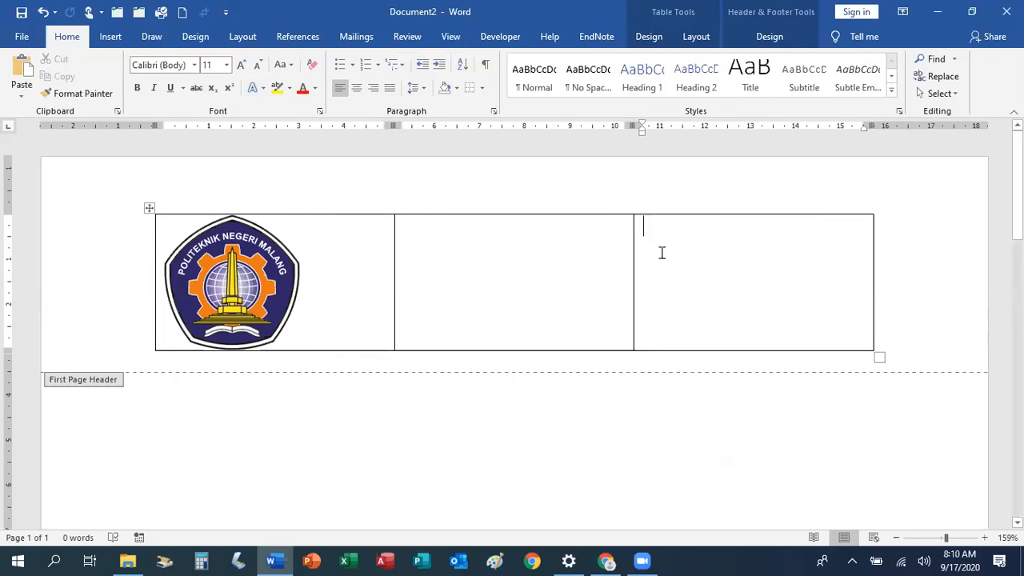
click(111, 37)
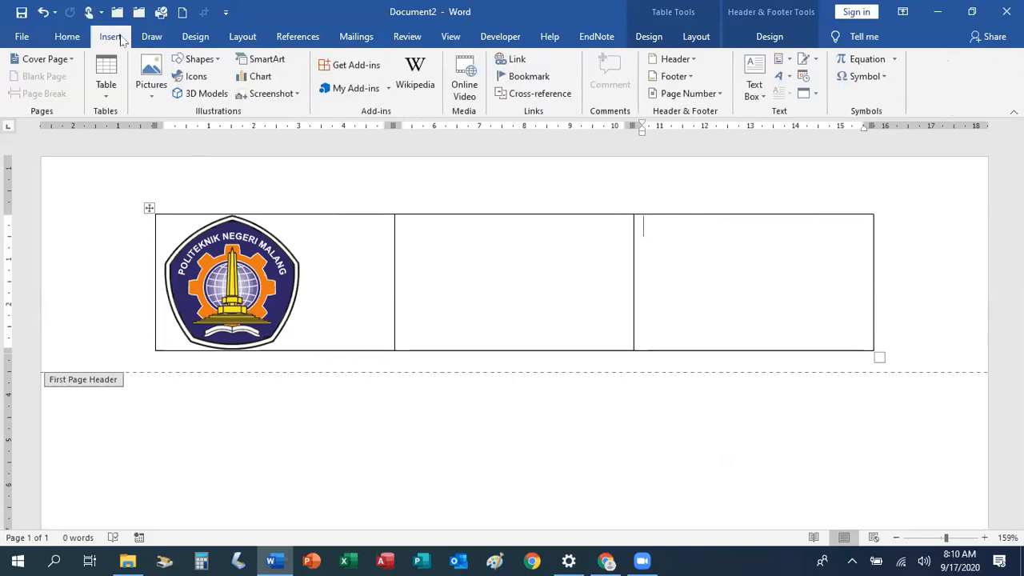
click(149, 95)
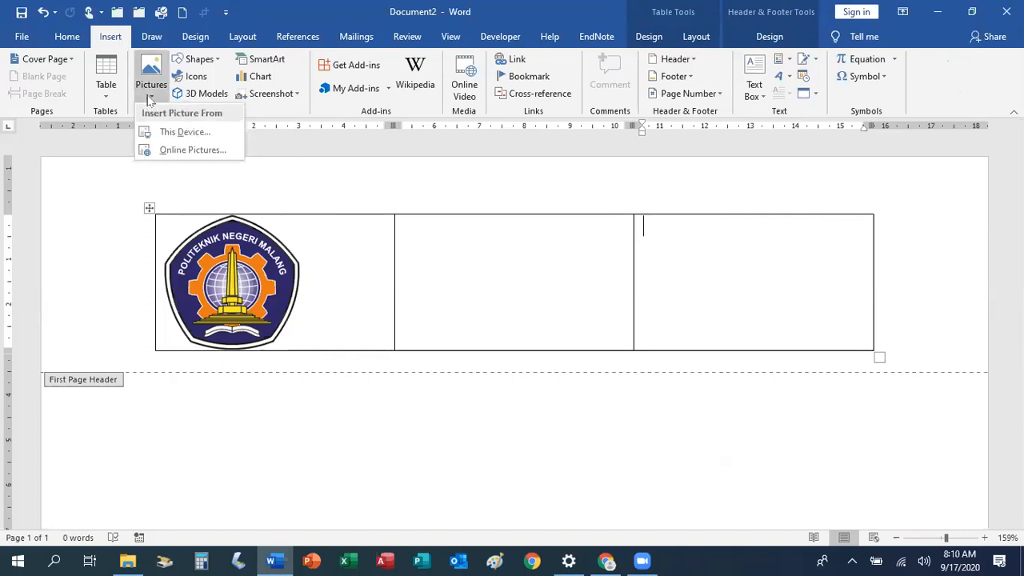
click(203, 134)
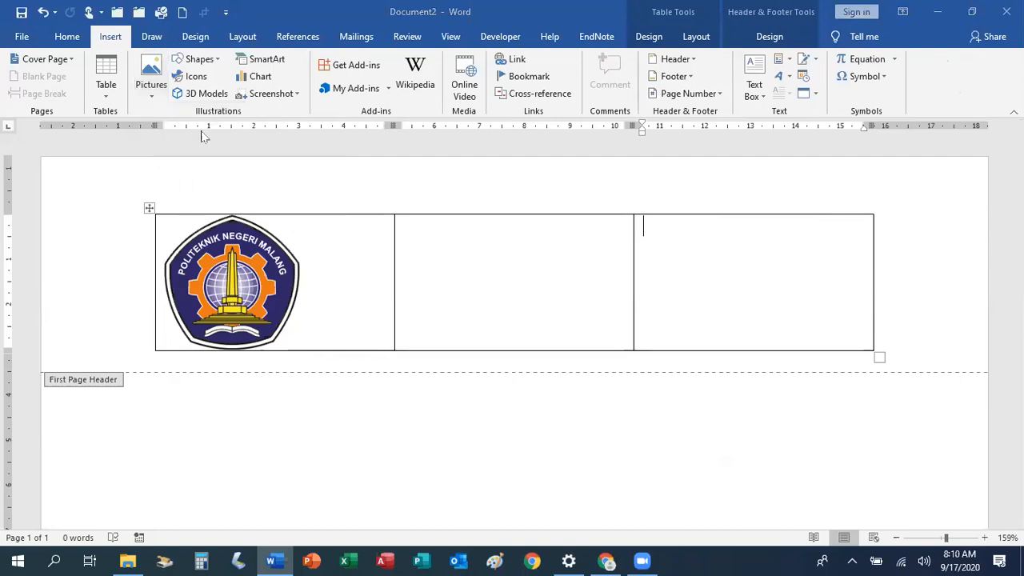
click(169, 139)
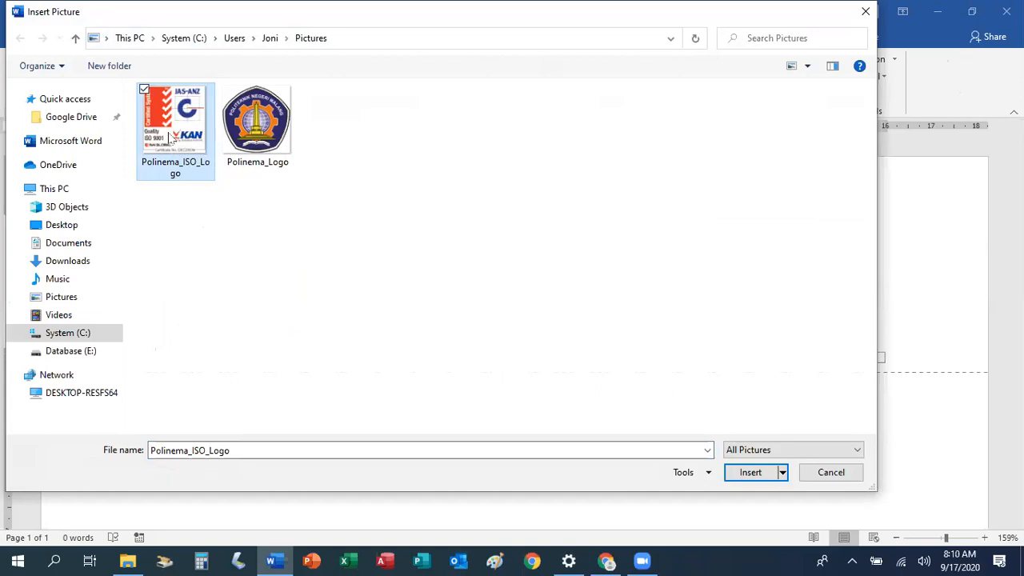
click(752, 472)
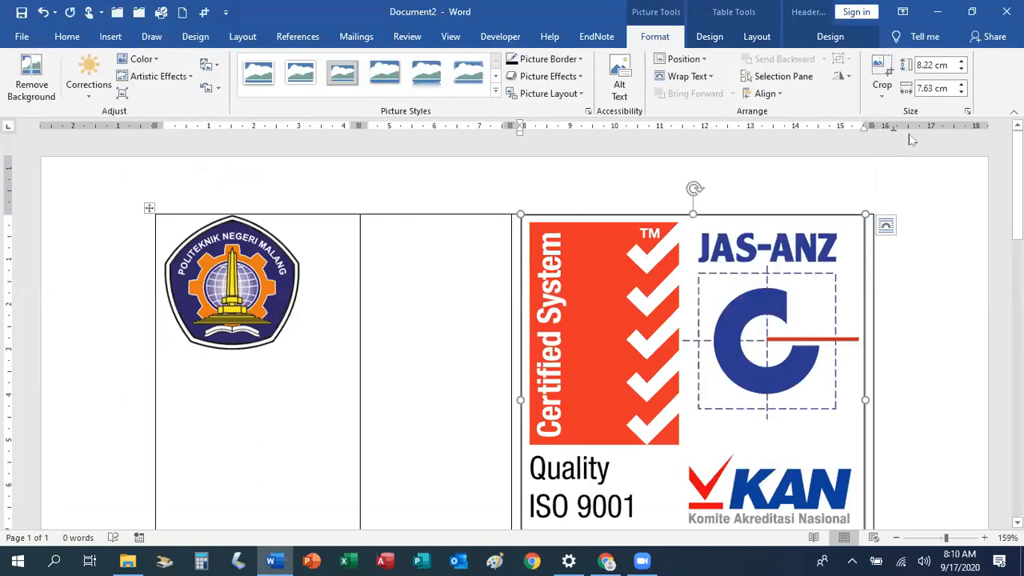
Step: Set the height of the ISO logo to 3 cm and right-align it within its cell
click(952, 64)
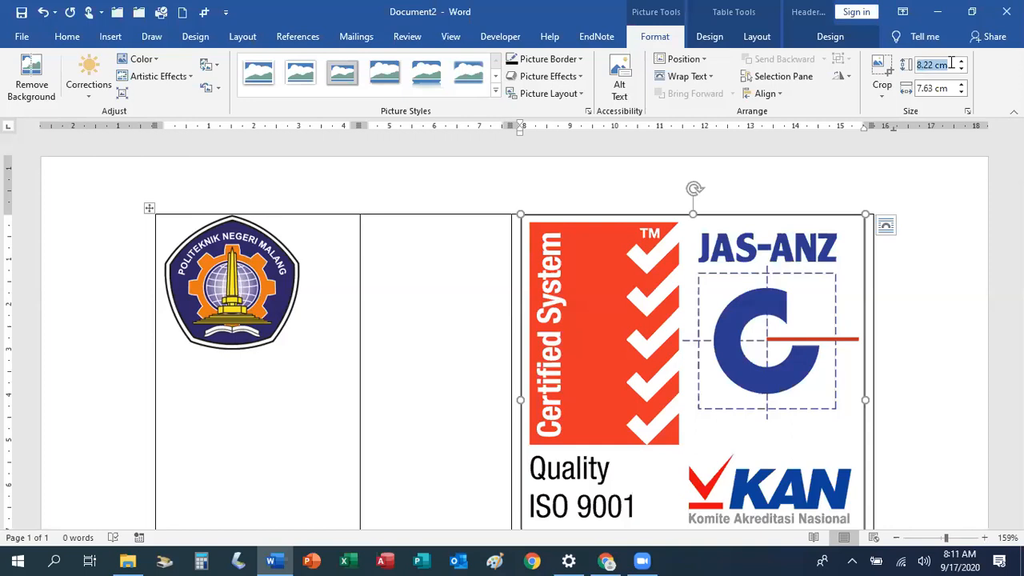
text(3)
key(Return)
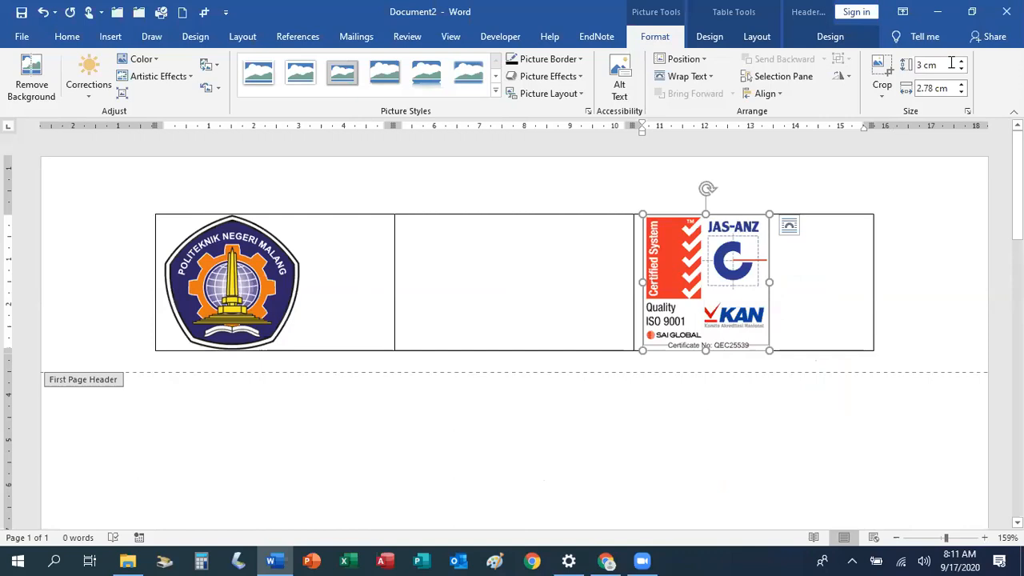
click(68, 38)
click(374, 88)
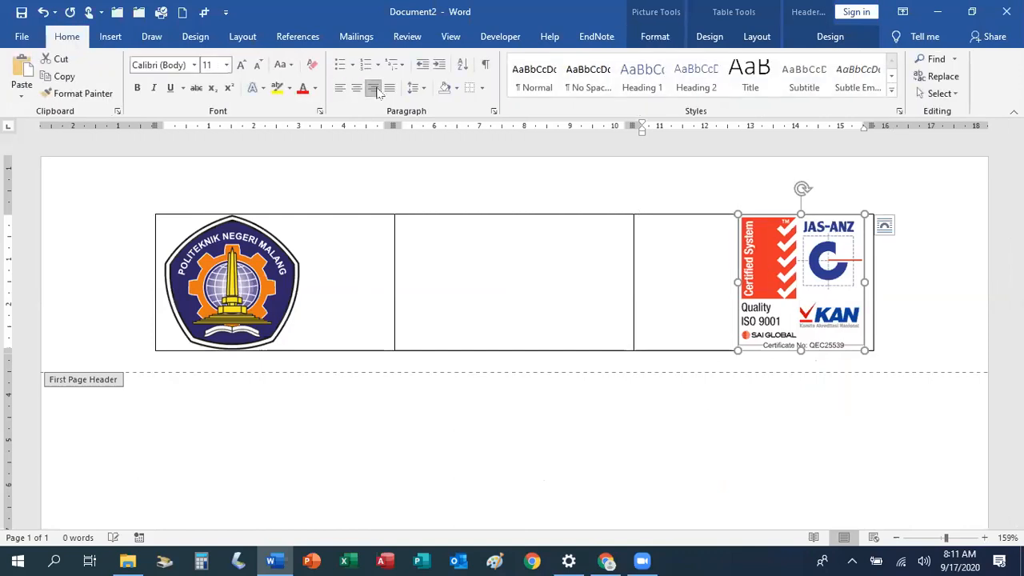
Step: Extend the header table by about 2 cm on each side and narrow both outer columns to fit their logos
click(419, 265)
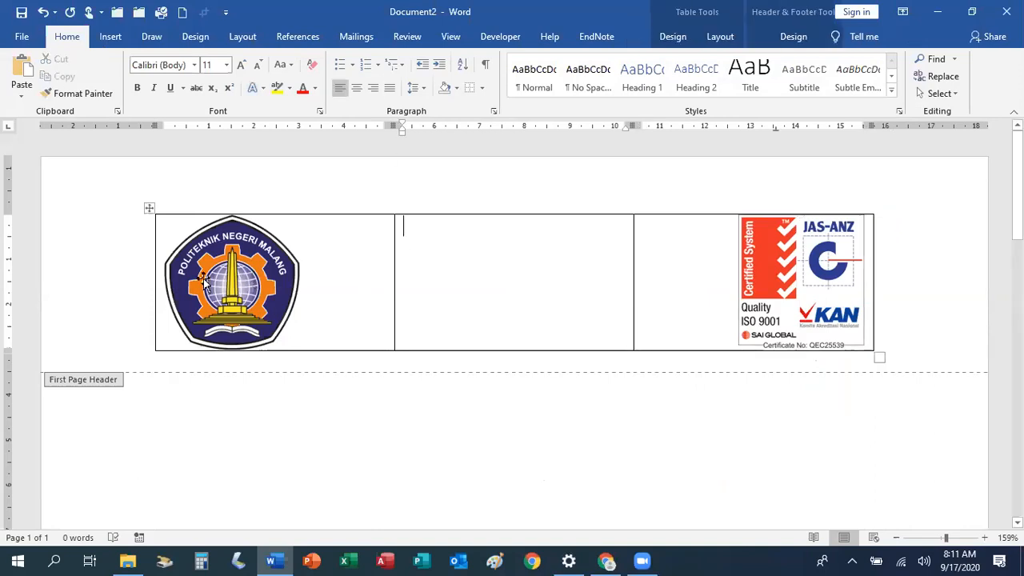
drag(150, 251, 64, 268)
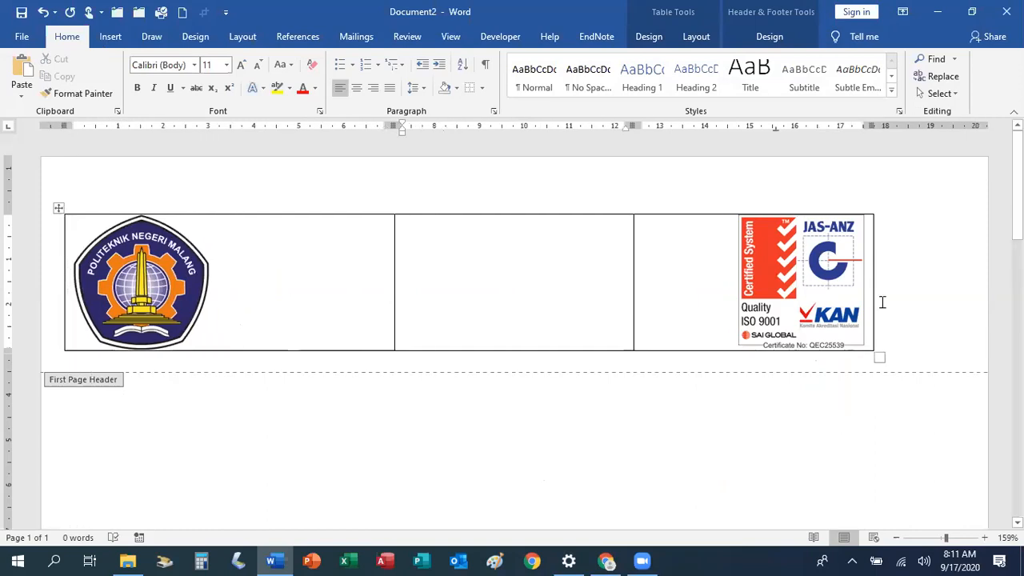
drag(872, 289, 968, 300)
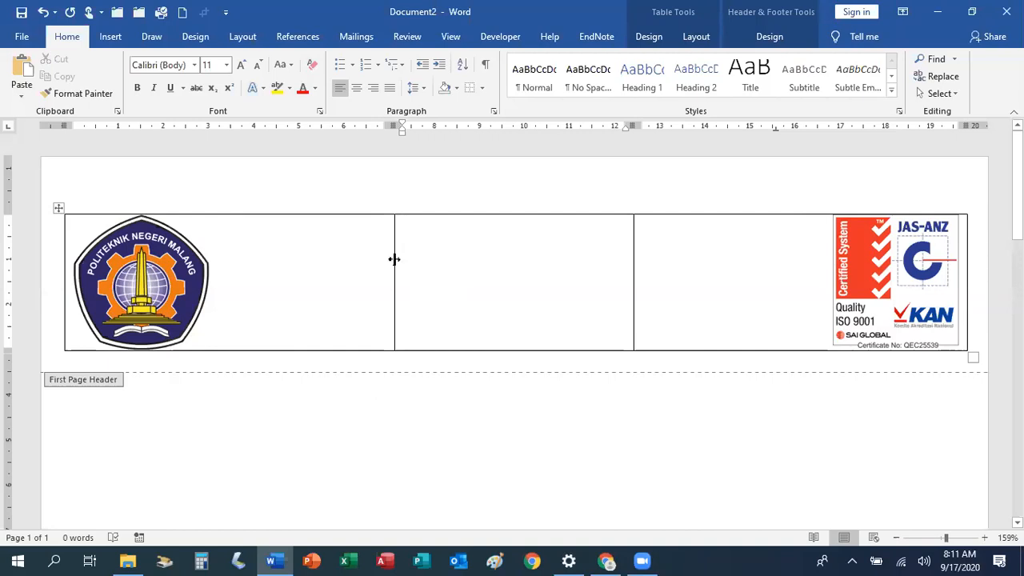
drag(394, 259, 224, 286)
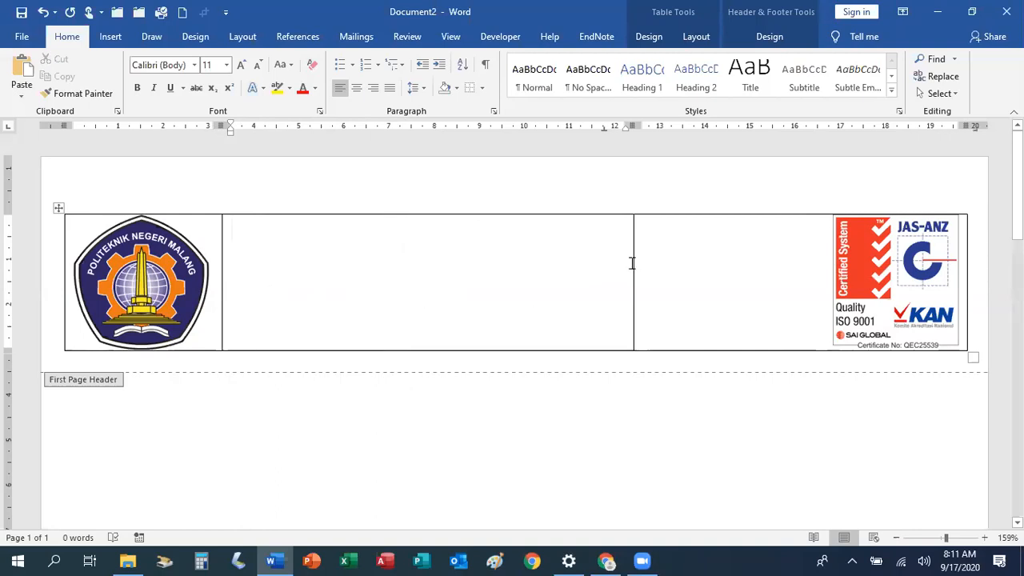
drag(631, 263, 821, 290)
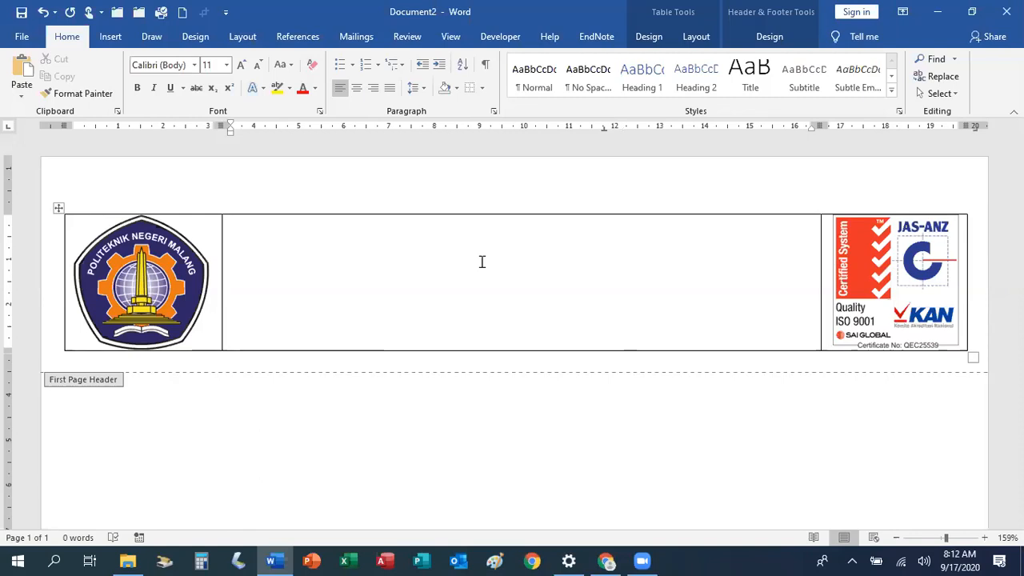
Step: Enter KEMENTERIAN PENDIDIKAN DAN KEBUDAYAAN, POLITEKNIK NEGERI MALANG and JURUSAN ADMINISTRASI NIAGA on three lines in the middle cell
text(KEMENTERIAN PENDIDIKAN DAN KEBUDAYAA)
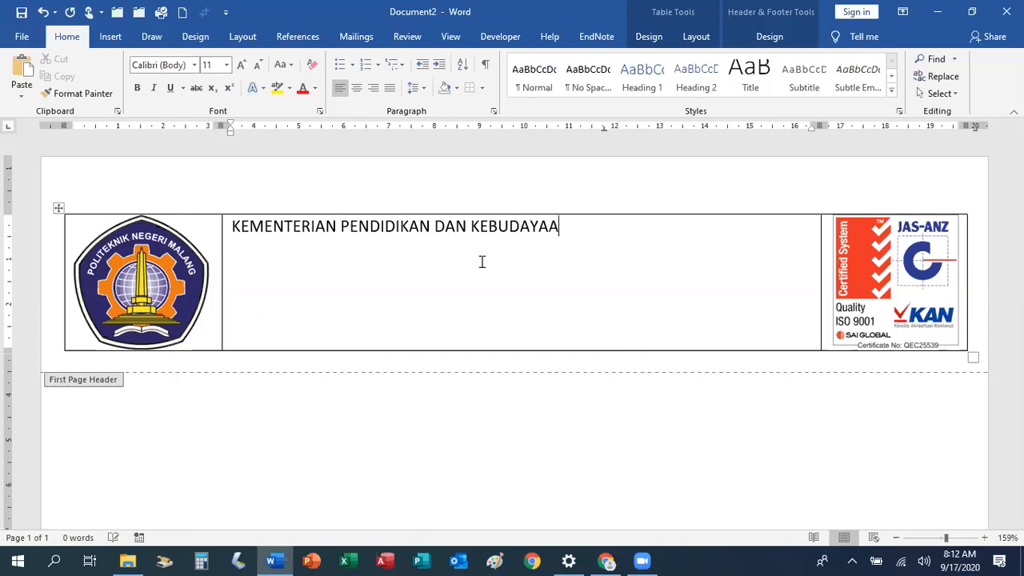
text(N)
key(Return)
text(POLITEKNIK NEGERI MAL)
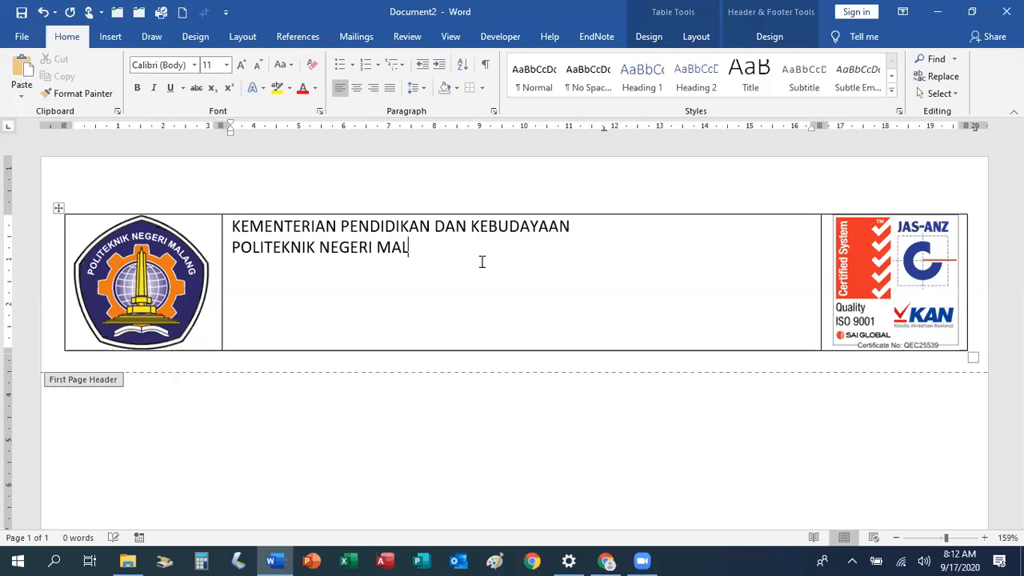
text(ANG)
key(Return)
text(JURUSA)
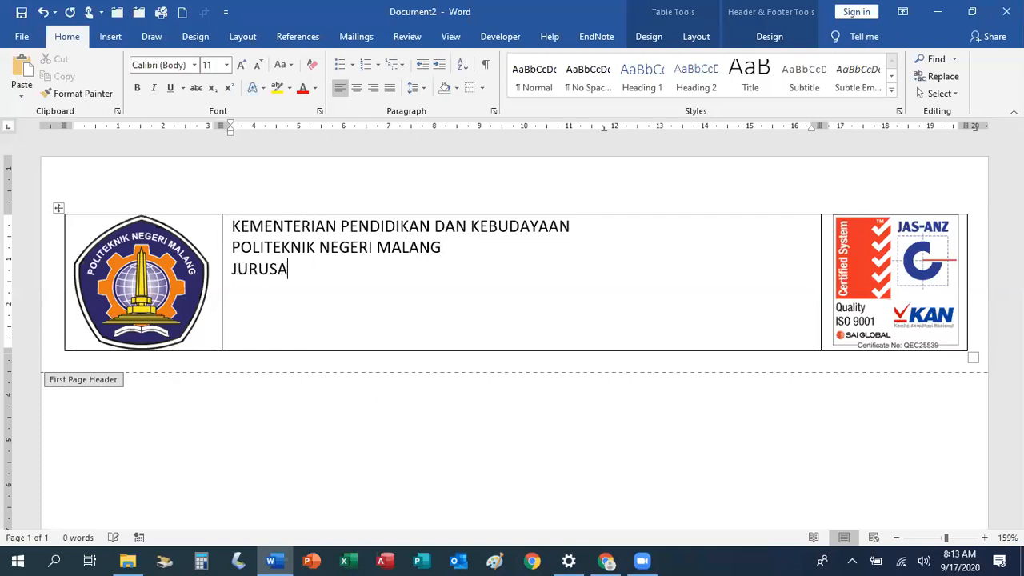
text(N ADMINISTRA)
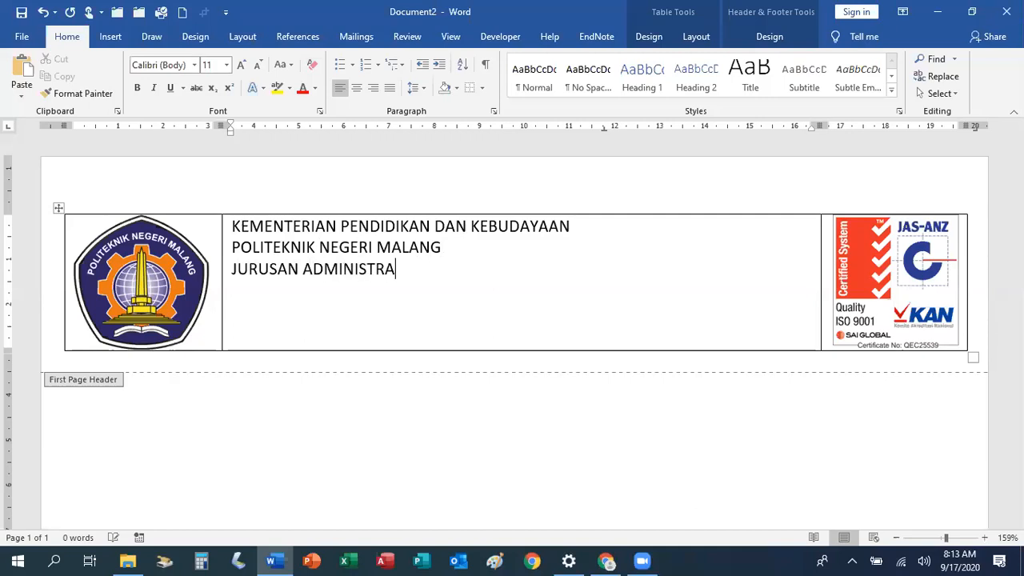
text(SI NIAGA)
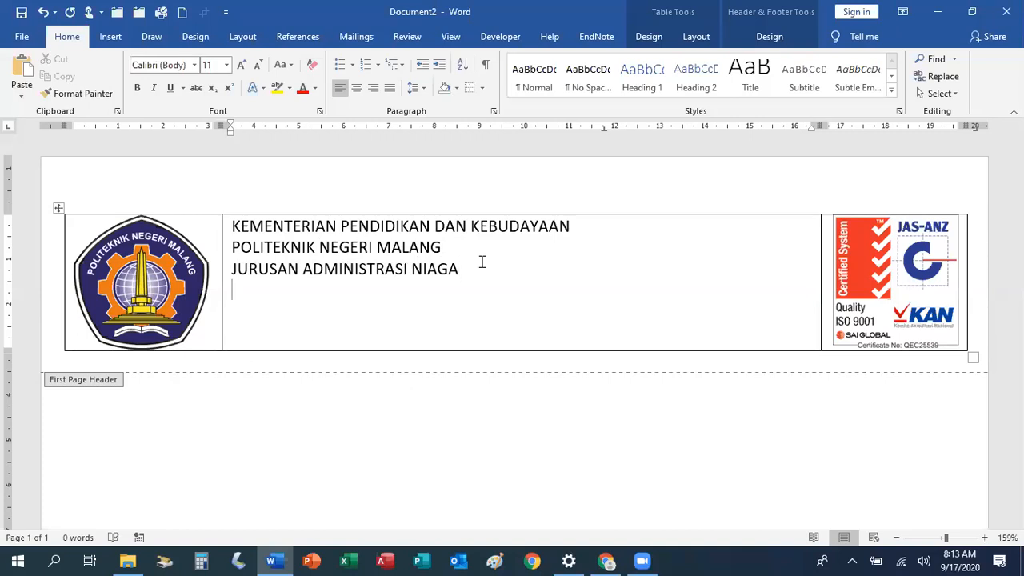
Step: Add the institution's street address with city and postal code as the fourth line of the middle cell
text(Jalan )
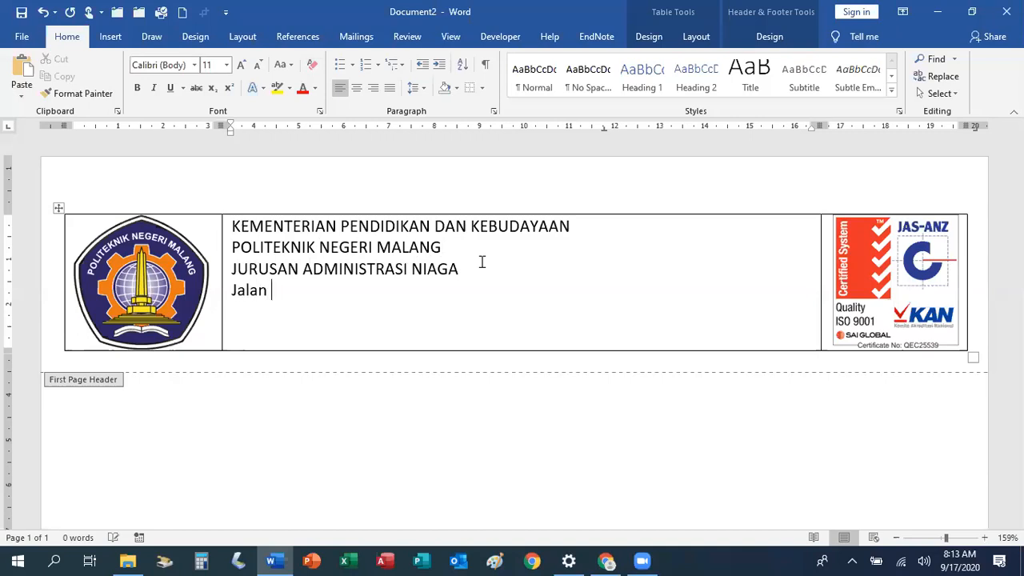
text(Soekarno Hatta)
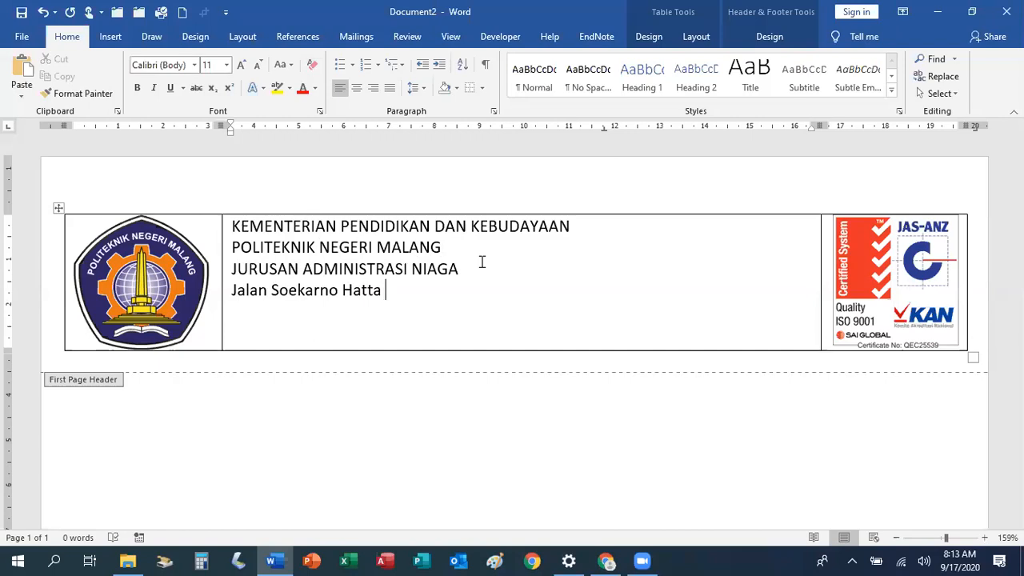
text( 9 Malang)
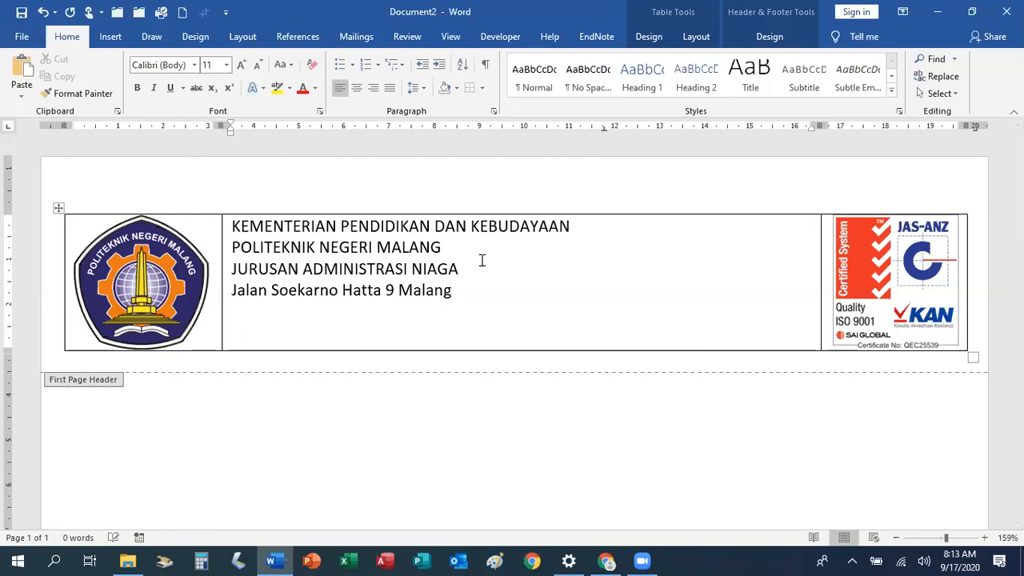
text(65141)
key(Return)
Step: Add a line with the institution's telephone numbers after Telepon and its fax number after Faksimili
text(Telepon (0)
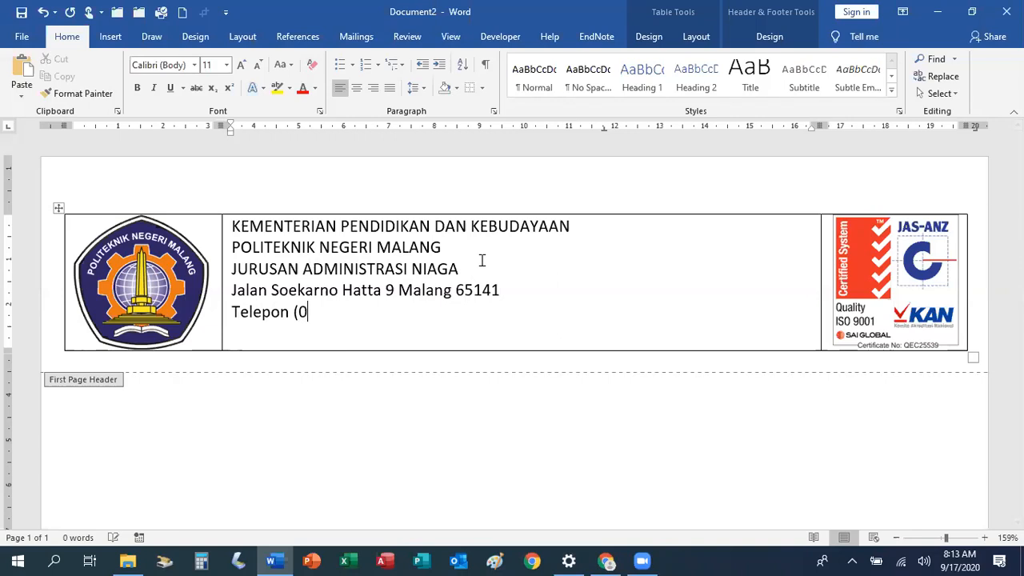
text(341) 4044)
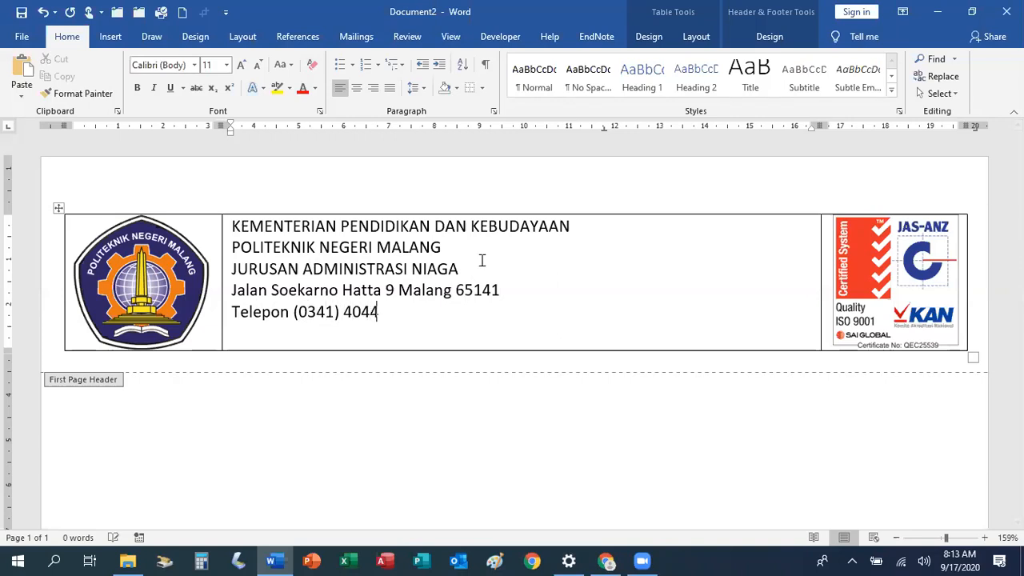
text(24-404425 )
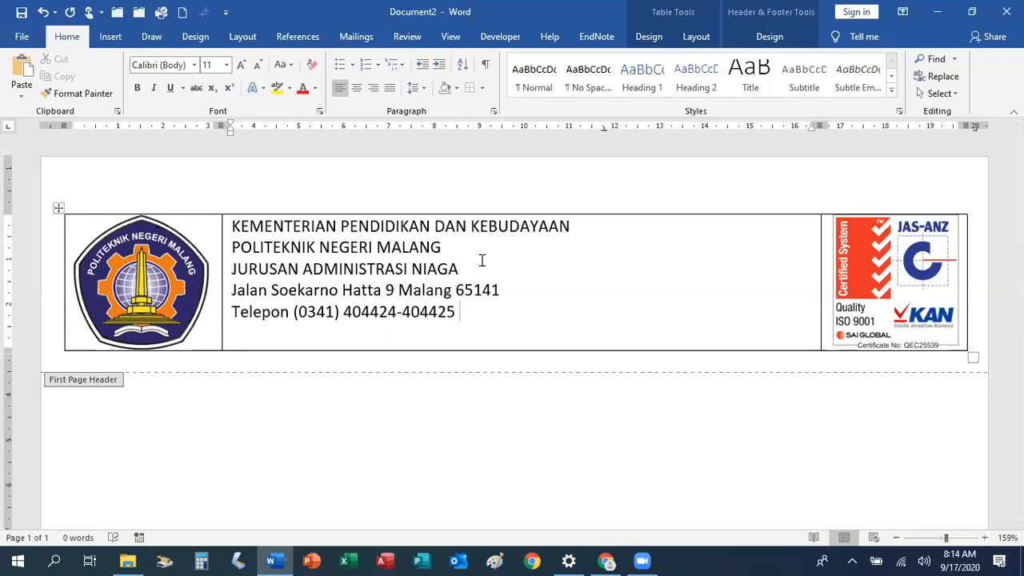
text(Faksimili (0341)
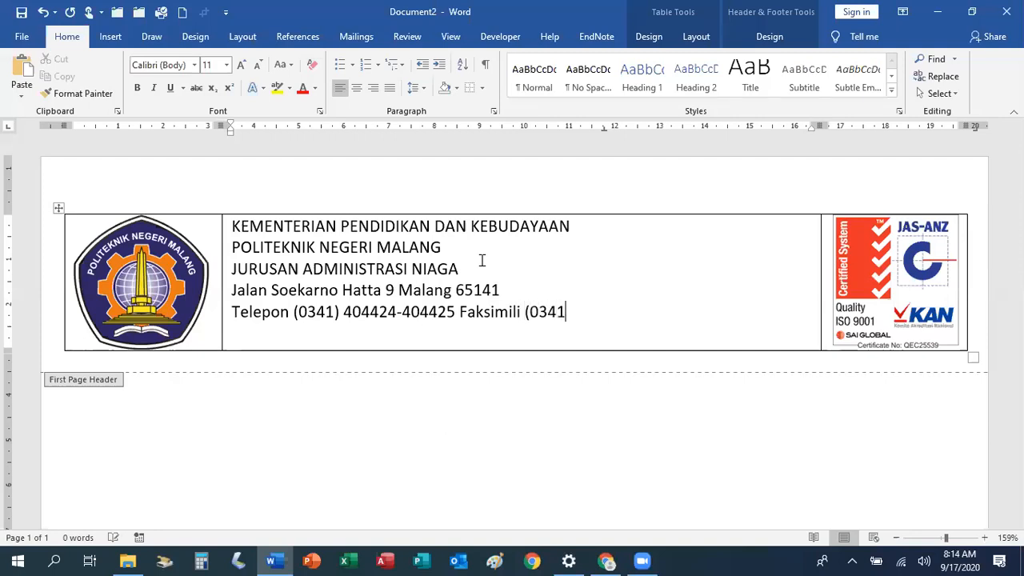
text())
text(404420)
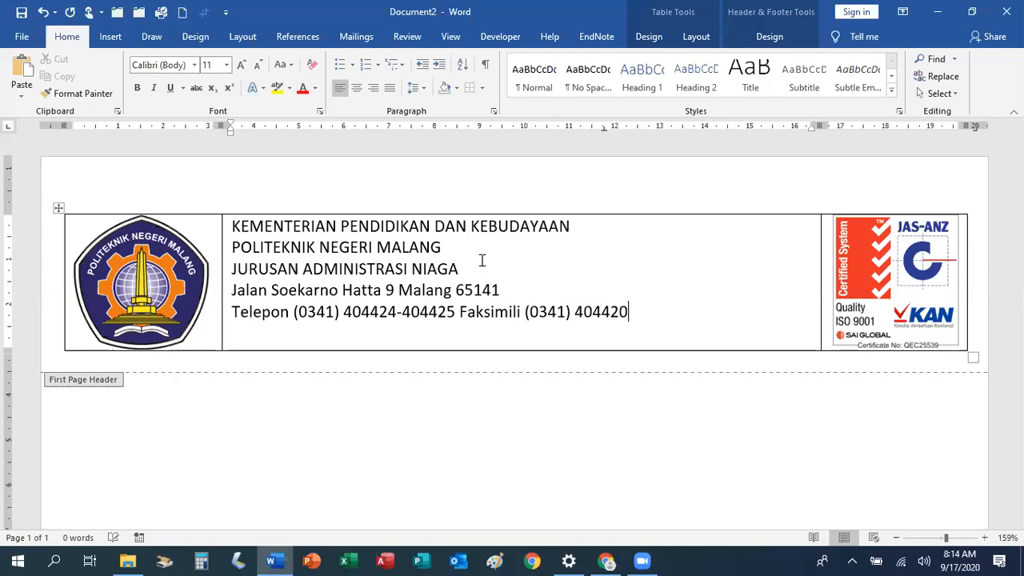
key(Return)
text(http://www)
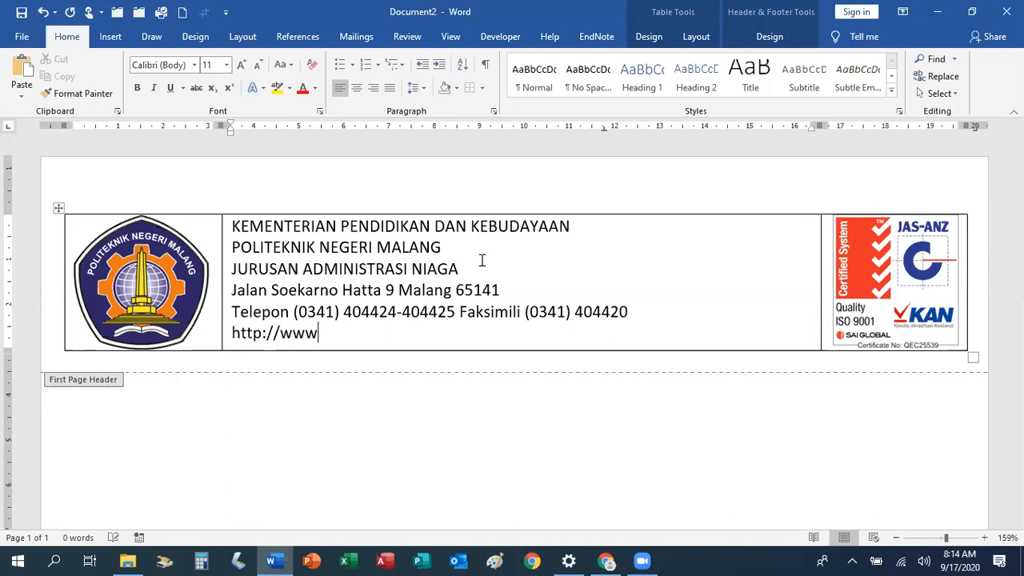
text(.polinema.a)
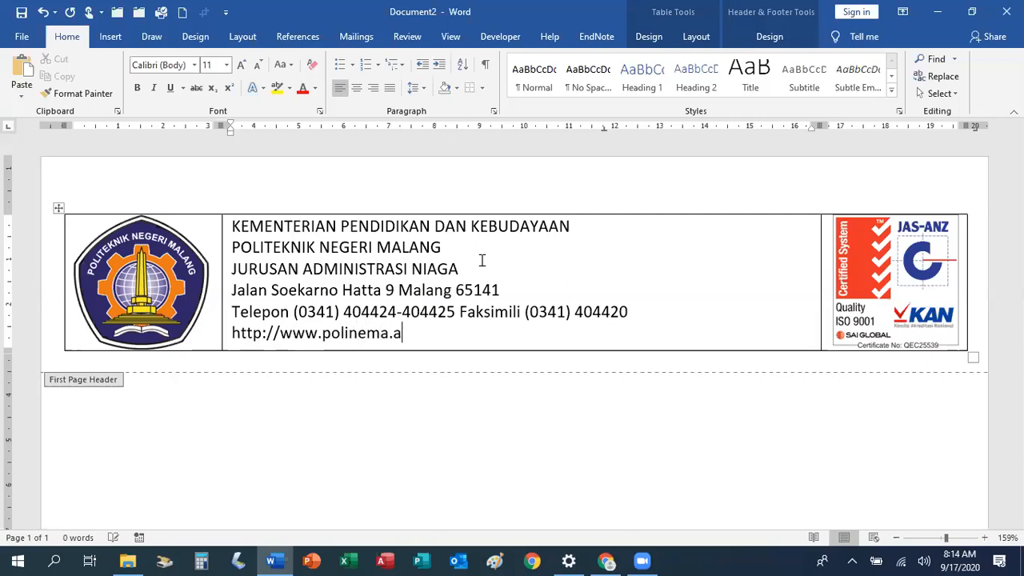
text(c.id)
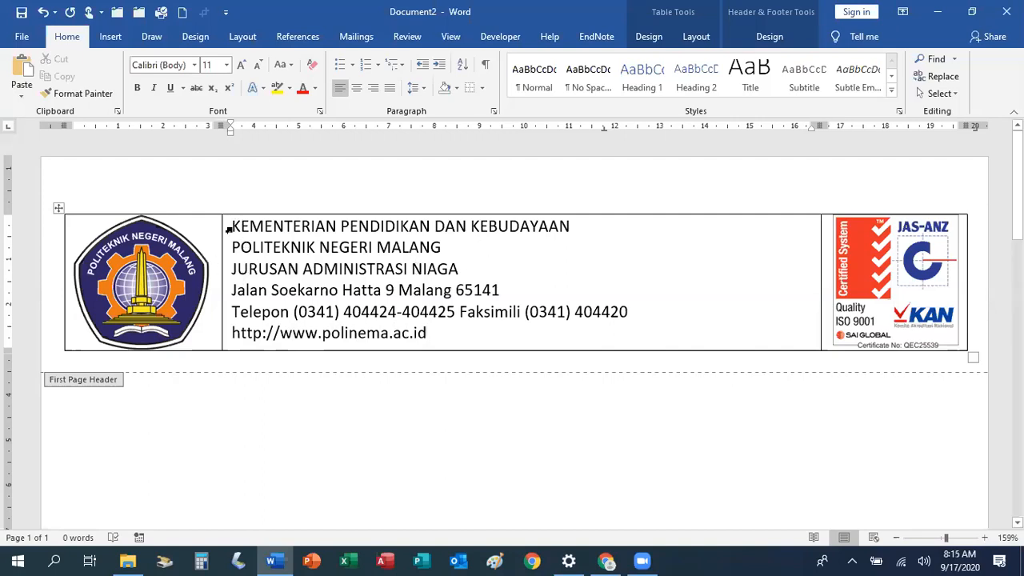
Step: Center all six lines of text in the middle cell and set their font size to 12
drag(234, 226, 434, 339)
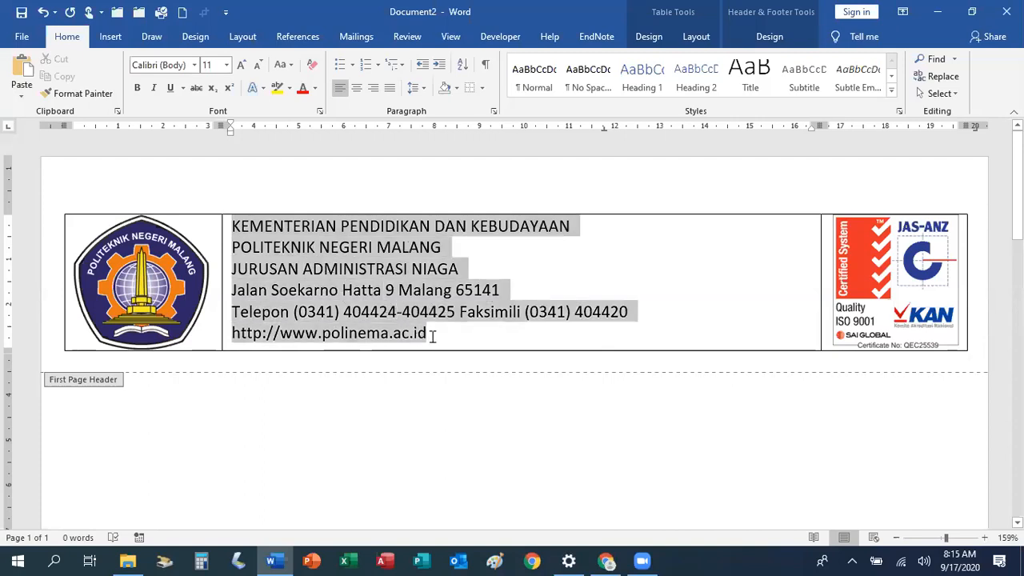
click(356, 89)
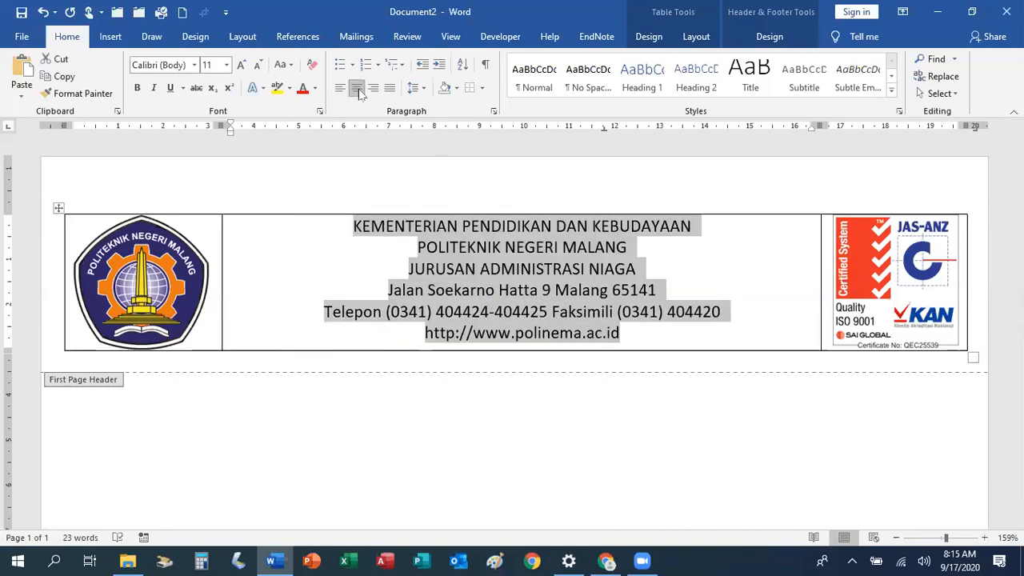
click(242, 66)
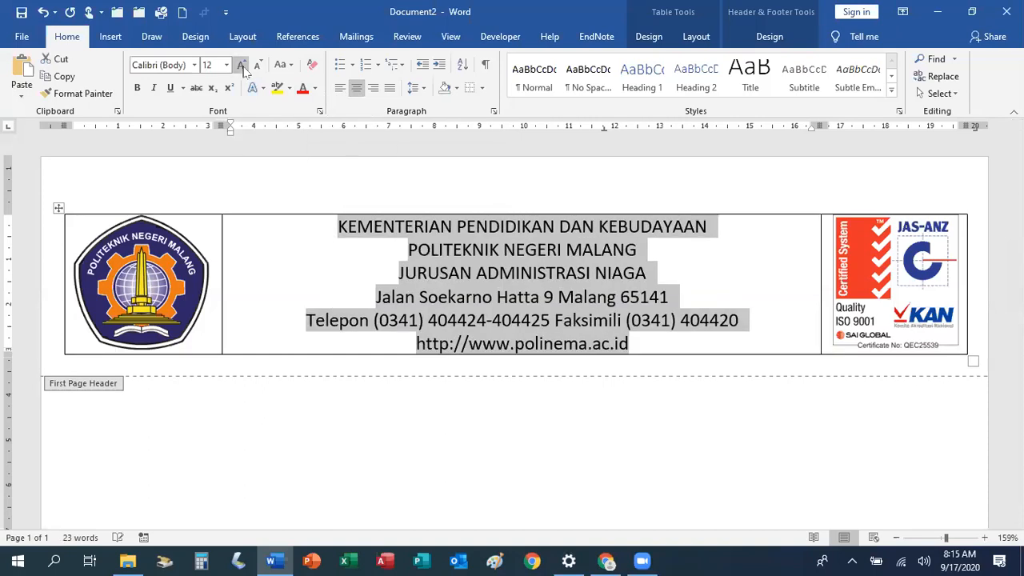
Step: Increase the font size of the three uppercase lines in the middle cell to 14
click(484, 278)
drag(348, 227, 642, 279)
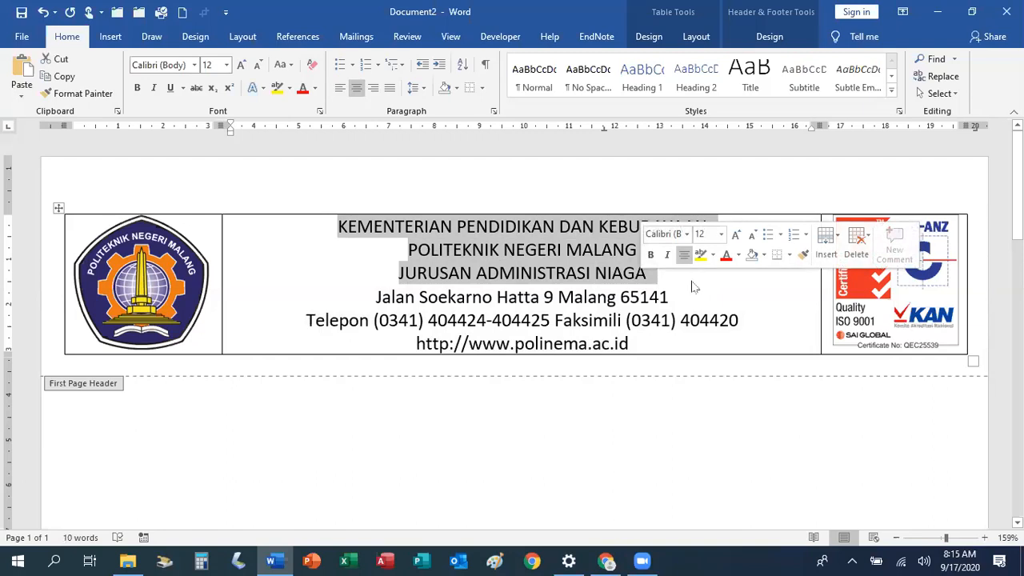
click(240, 66)
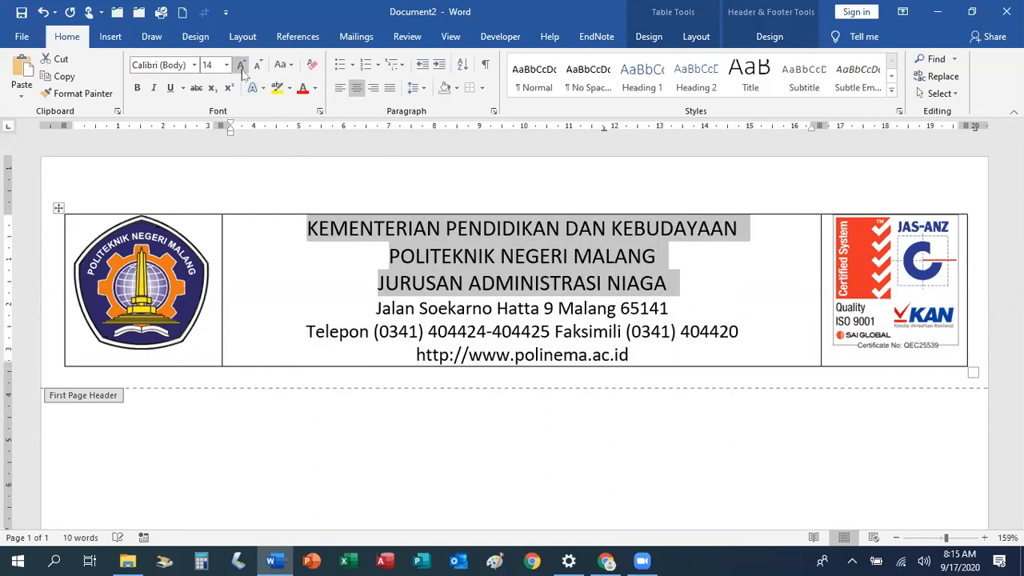
Step: Increase the font size of the line KEMENTERIAN PENDIDIKAN DAN KEBUDAYAAN to 16
click(453, 276)
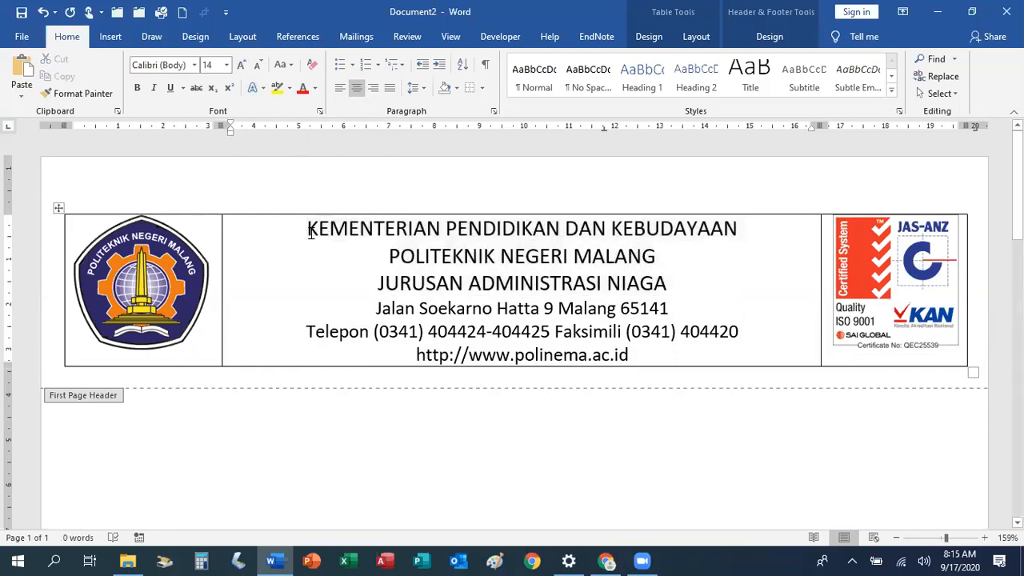
drag(307, 229, 739, 232)
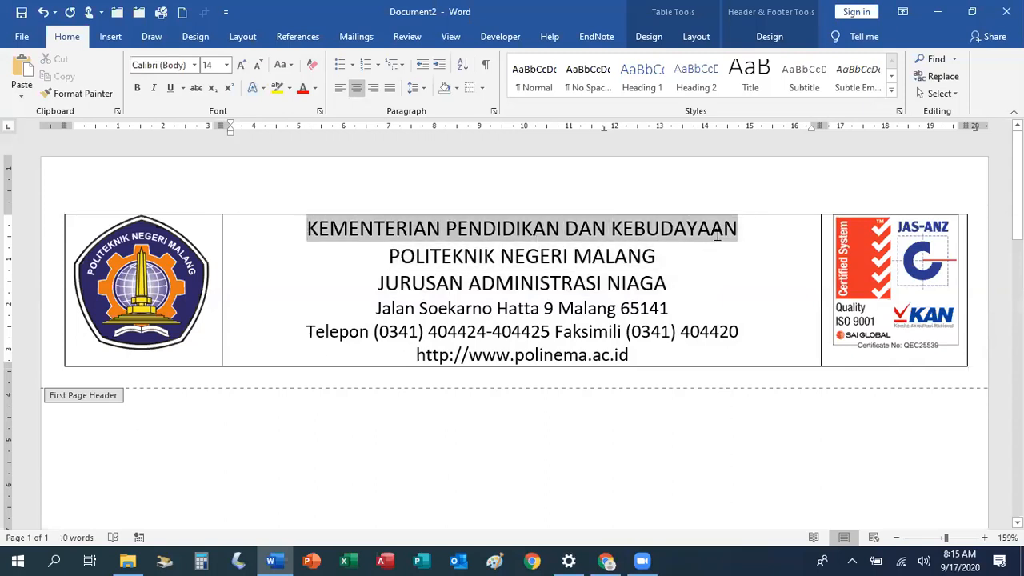
click(241, 68)
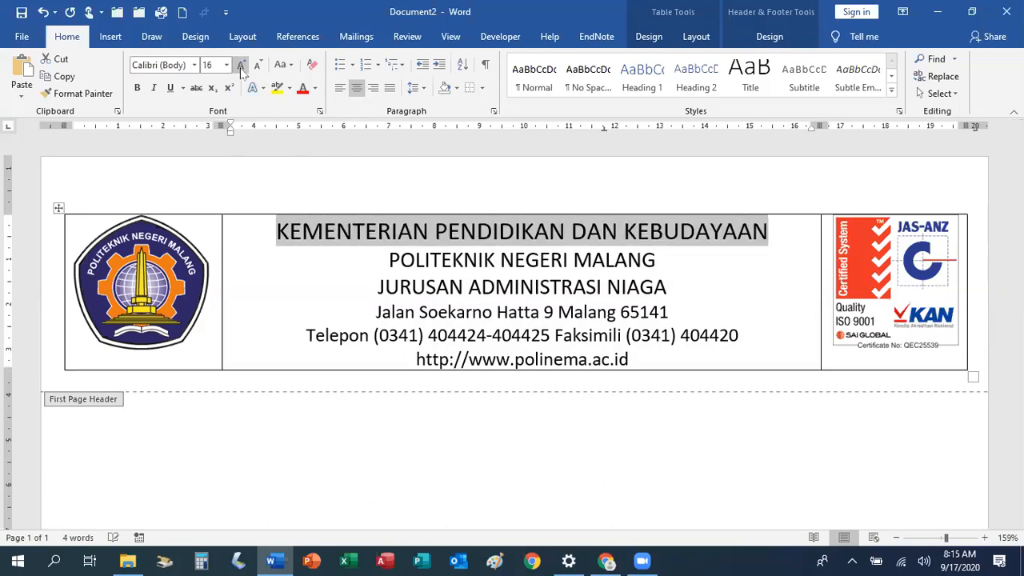
Step: Change the font of all six lines in the middle cell to Times New Roman
click(322, 232)
key(Home)
shift+click(667, 352)
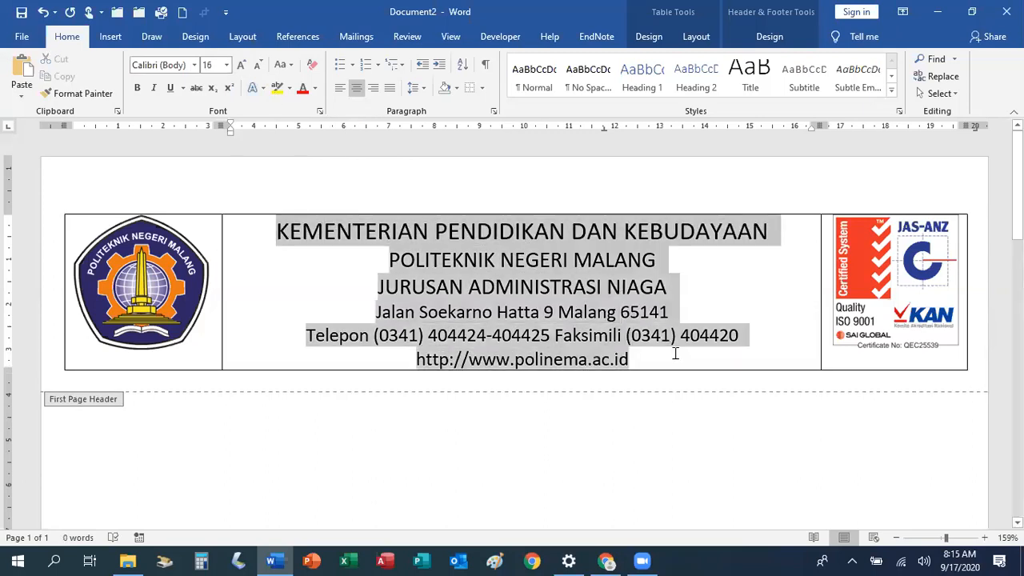
click(195, 66)
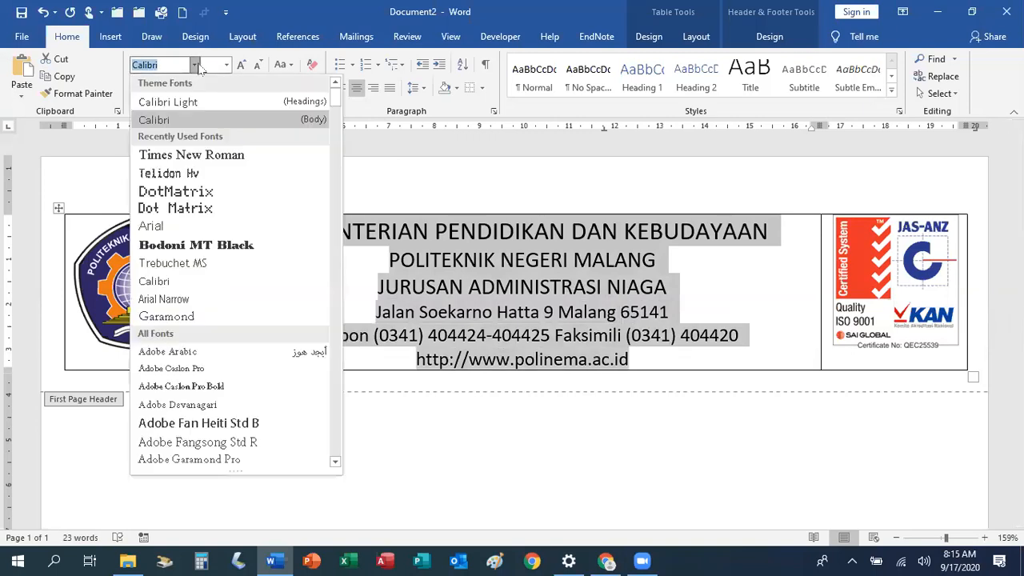
click(210, 156)
Step: Condense the character spacing of the KEMENTERIAN PENDIDIKAN DAN KEBUDAYAAN line by 1 pt
drag(318, 231, 612, 260)
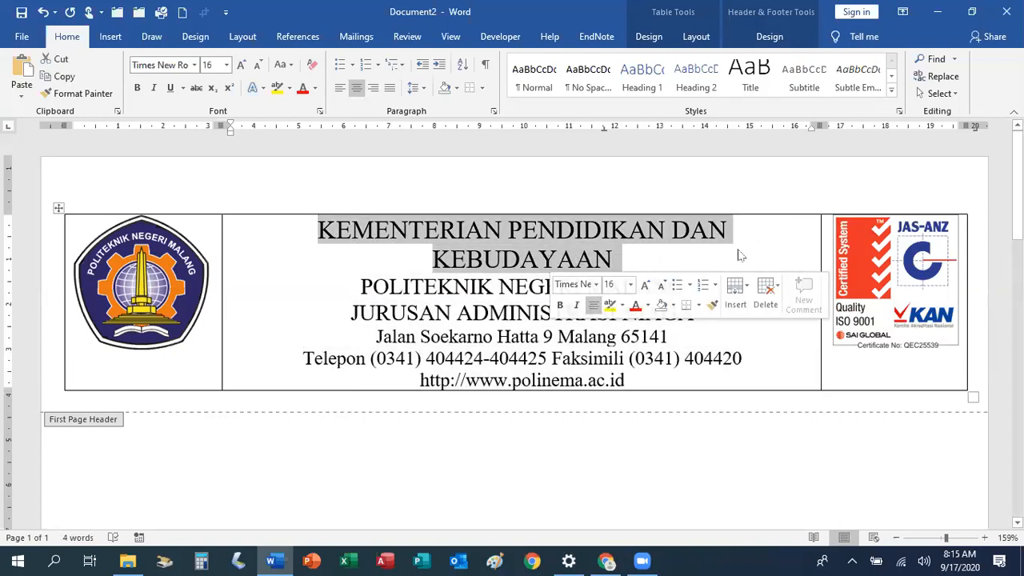
click(320, 114)
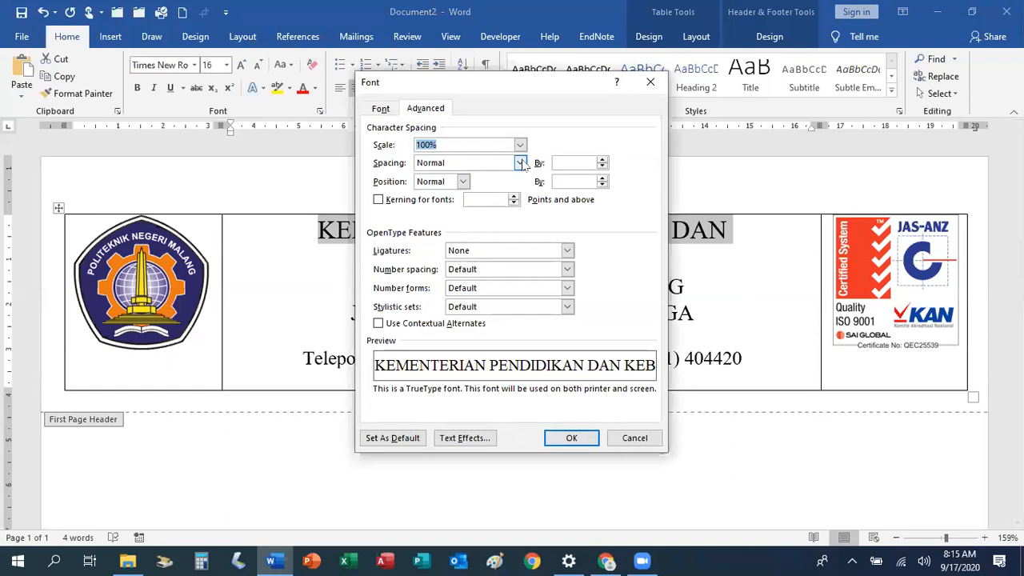
click(519, 163)
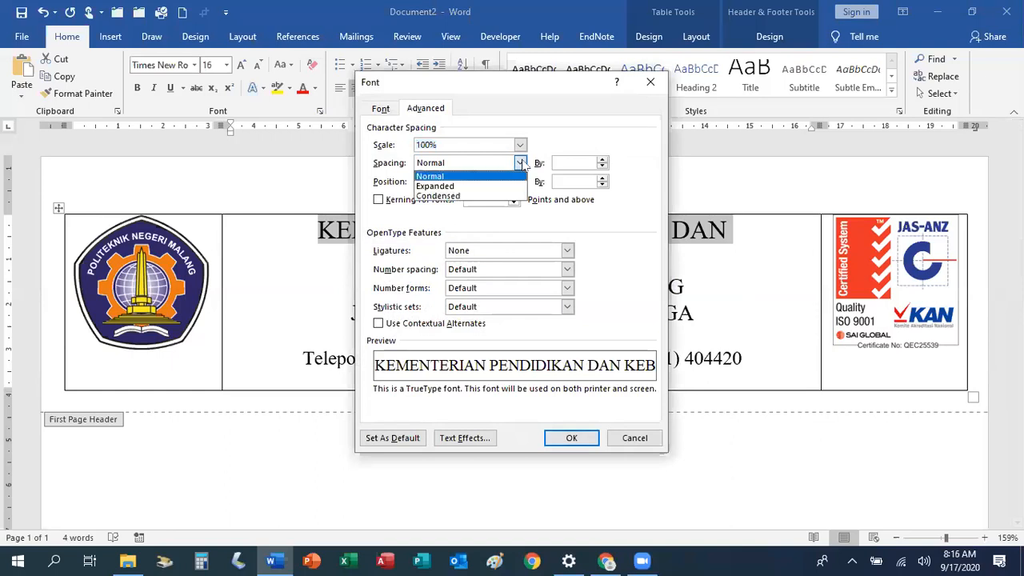
click(509, 198)
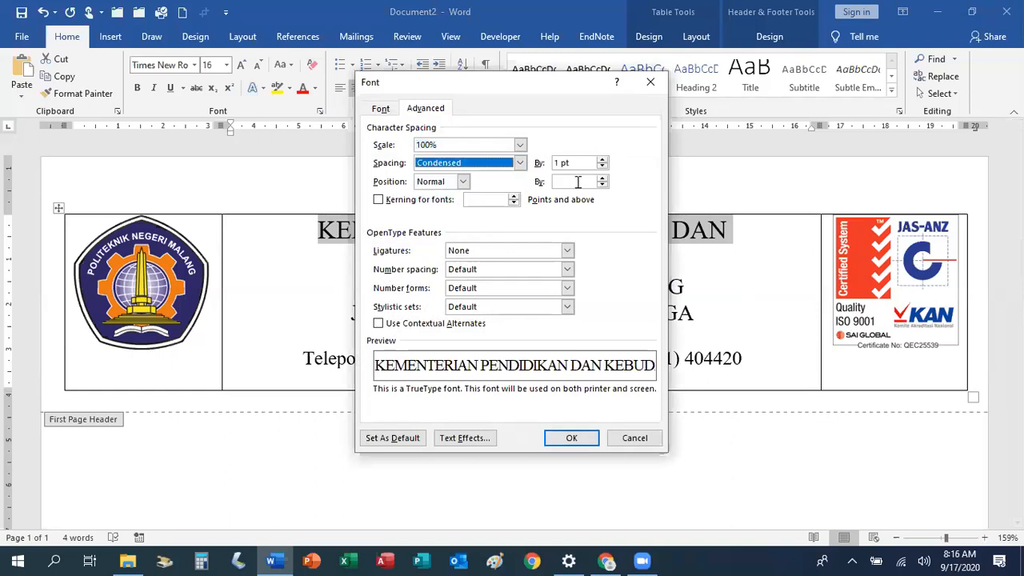
click(571, 438)
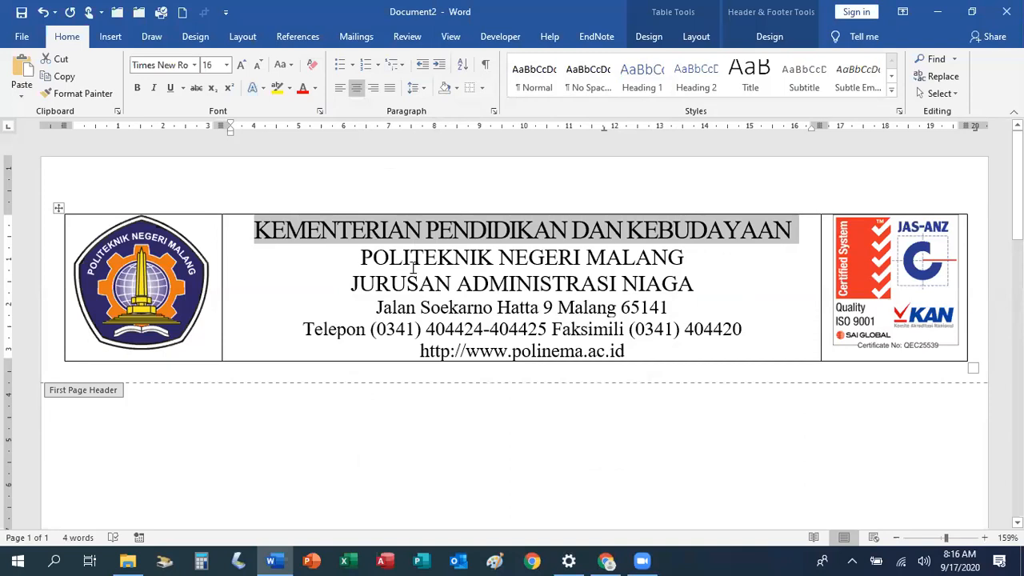
Step: Make the line JURUSAN ADMINISTRASI NIAGA bold
drag(352, 283, 666, 285)
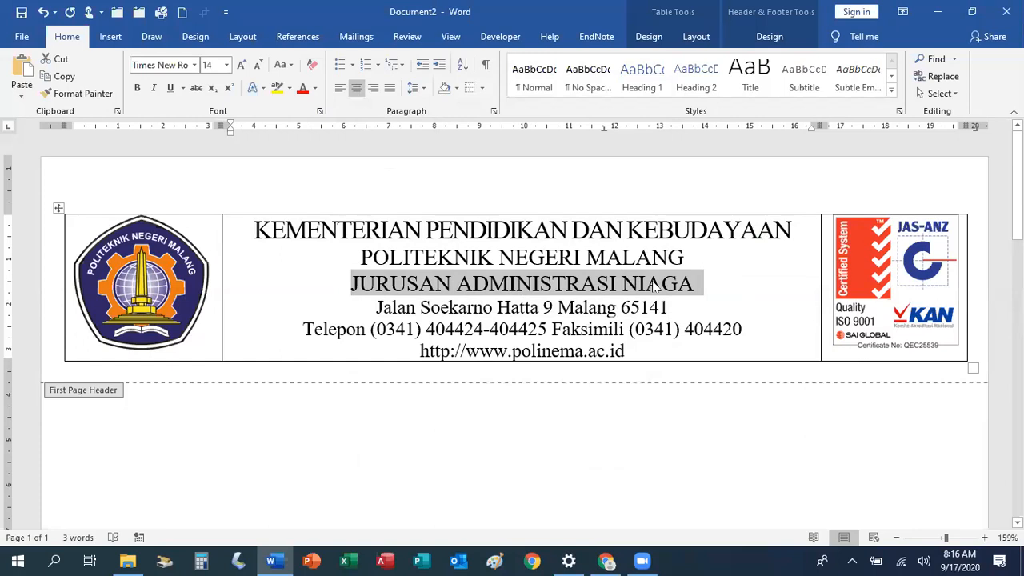
click(137, 89)
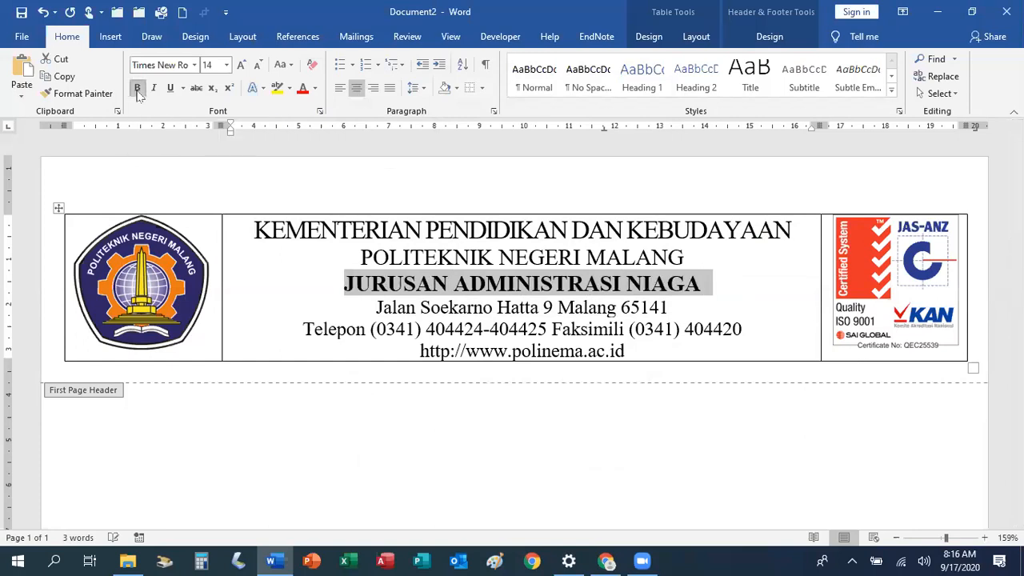
click(727, 299)
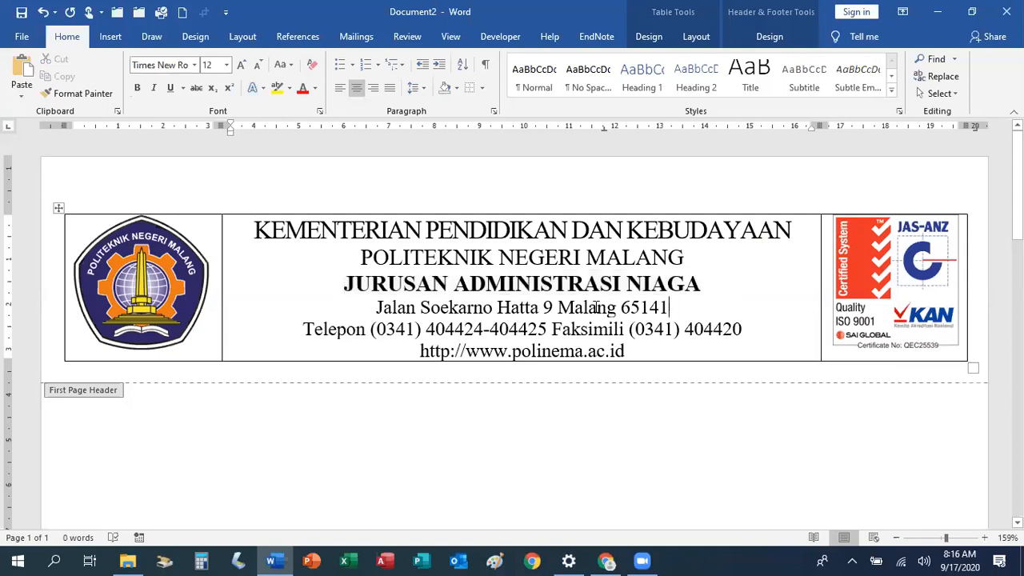
Step: Remove all borders from the three cells of the letterhead table
mouse_move(204, 207)
mouse_down()
mouse_move(276, 226)
mouse_move(639, 261)
mouse_move(856, 250)
mouse_up()
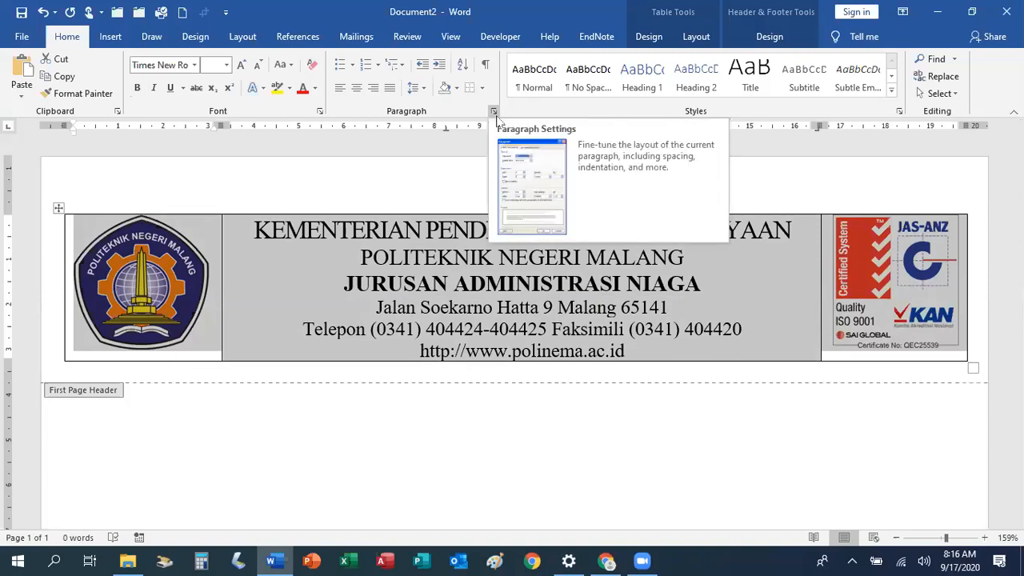
click(481, 89)
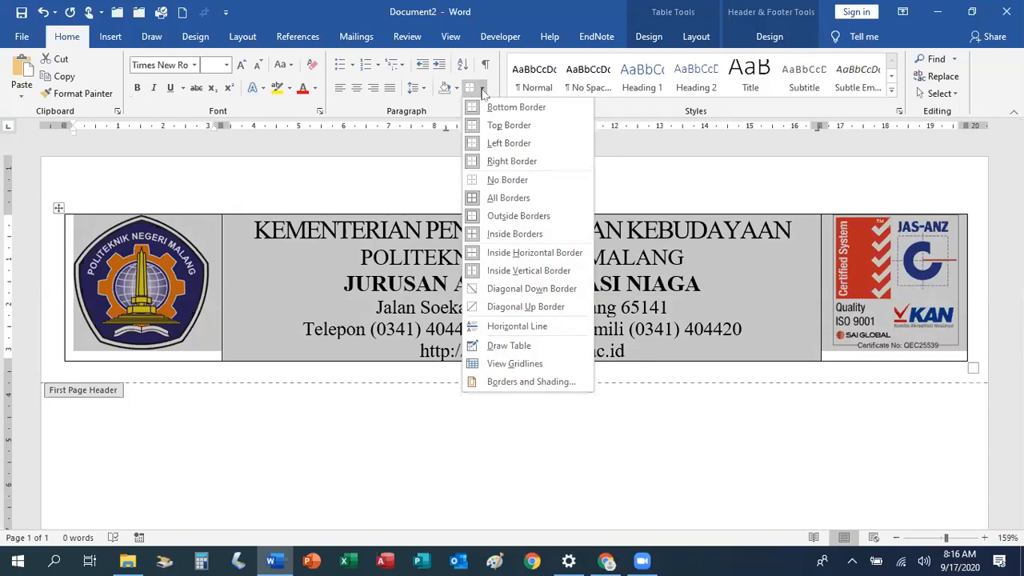
click(507, 179)
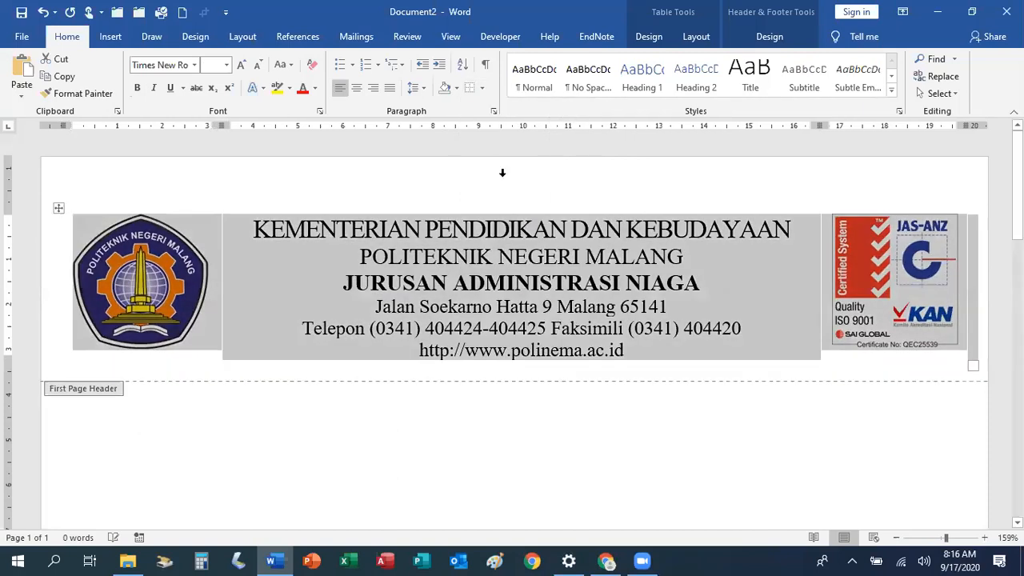
click(608, 293)
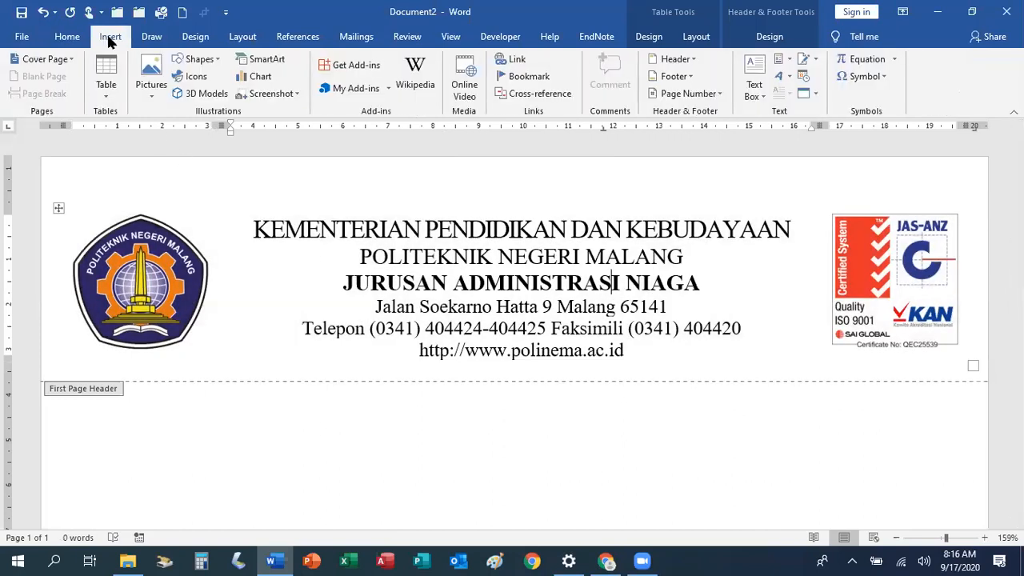
Step: Draw a horizontal straight line about 19.44 cm long beneath the logos and the website line
click(213, 64)
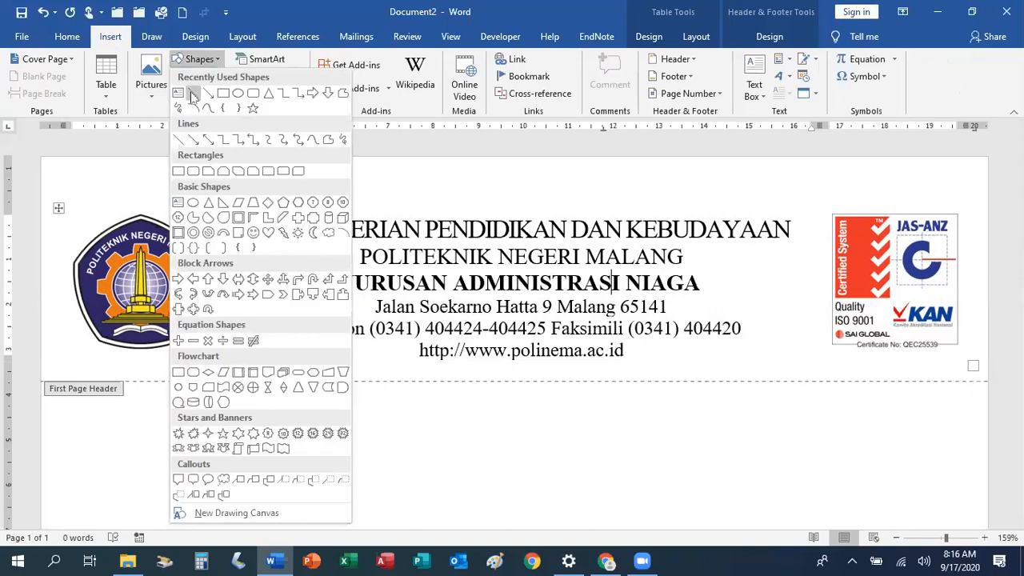
click(193, 93)
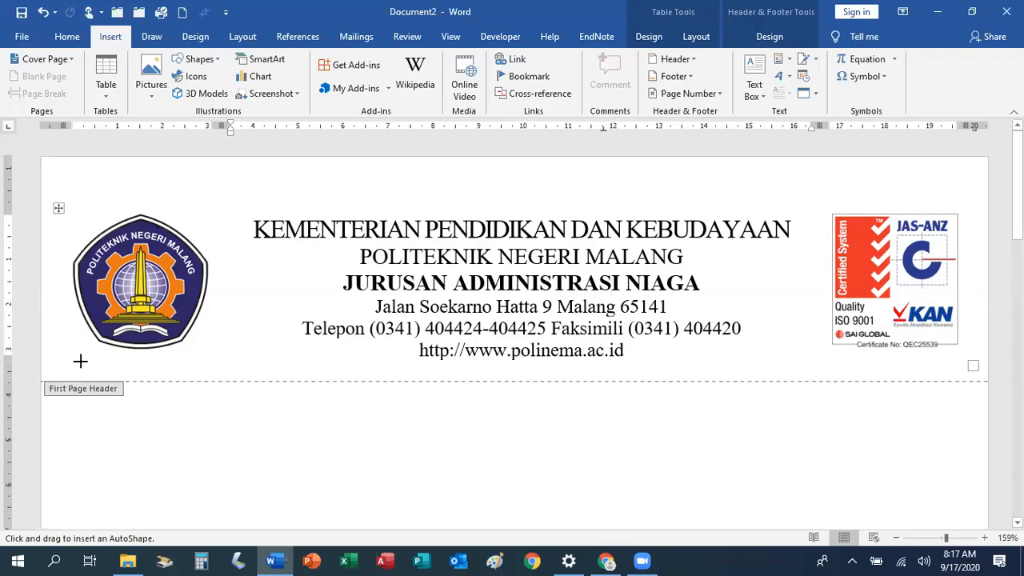
mouse_move(80, 358)
mouse_down()
mouse_move(171, 376)
mouse_move(782, 392)
mouse_move(957, 374)
mouse_up()
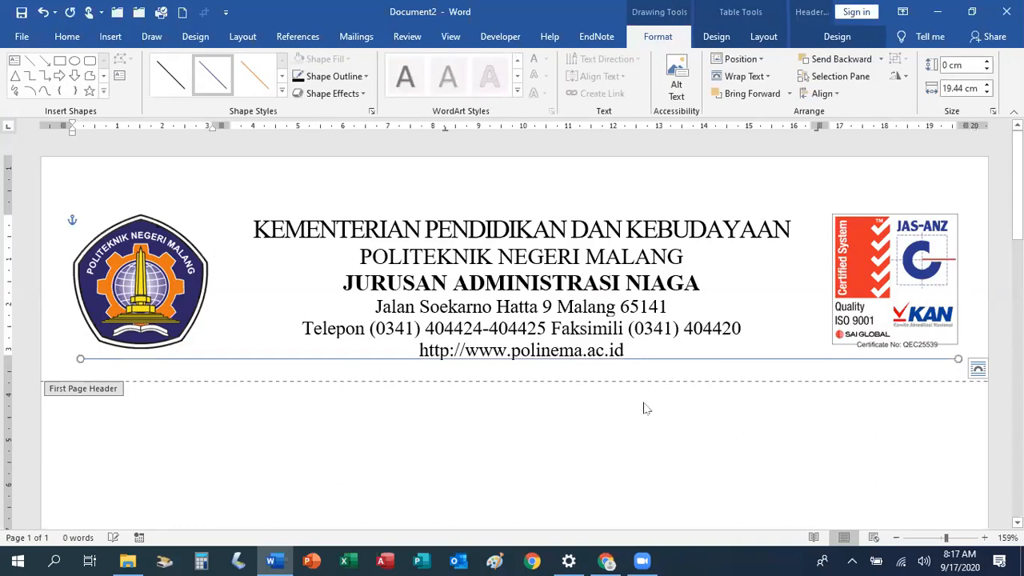
Step: Set the drawn line's outline colour to black and its weight to 2¼ pt
click(366, 78)
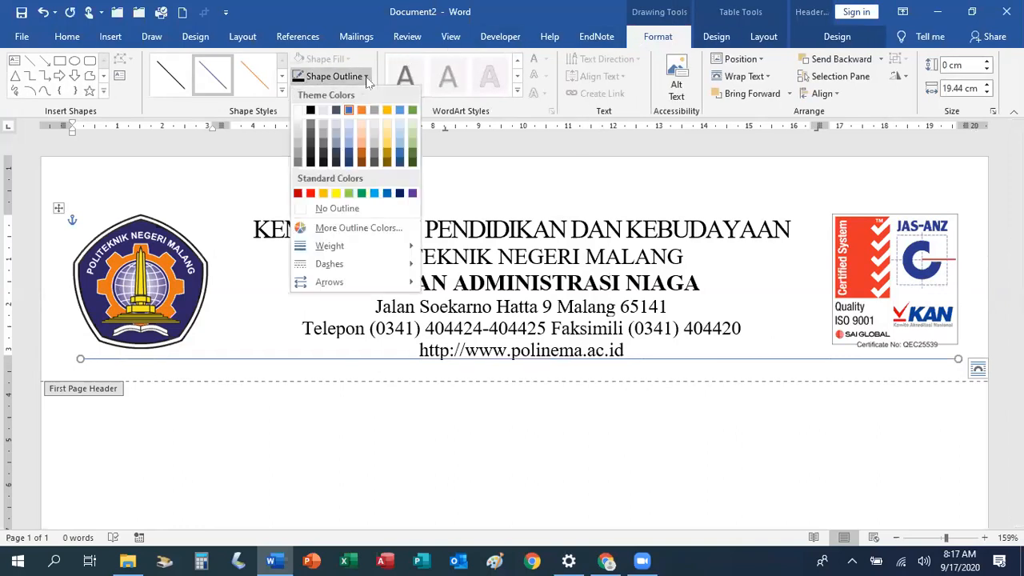
click(311, 111)
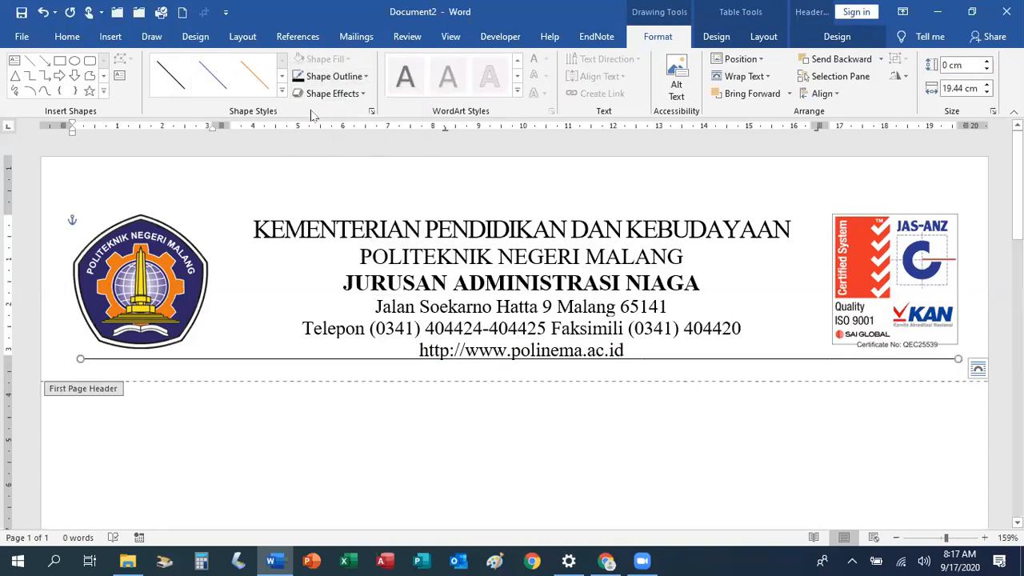
click(366, 77)
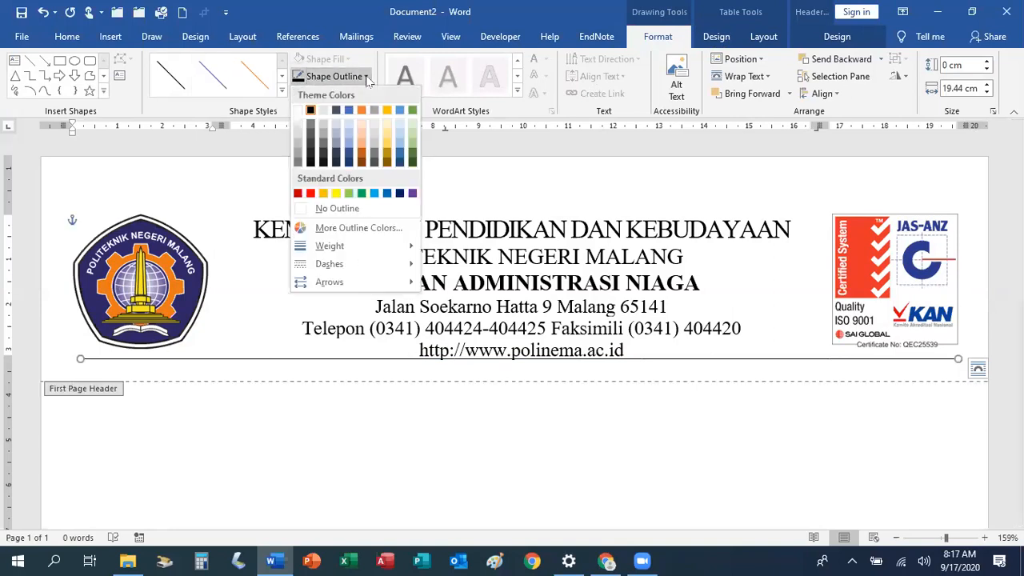
mouse_move(352, 245)
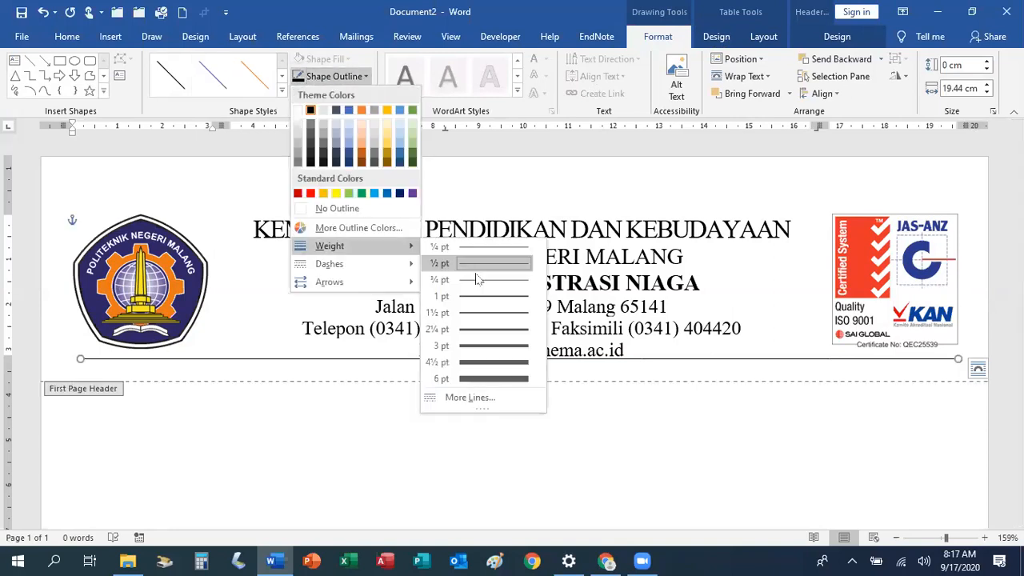
click(502, 331)
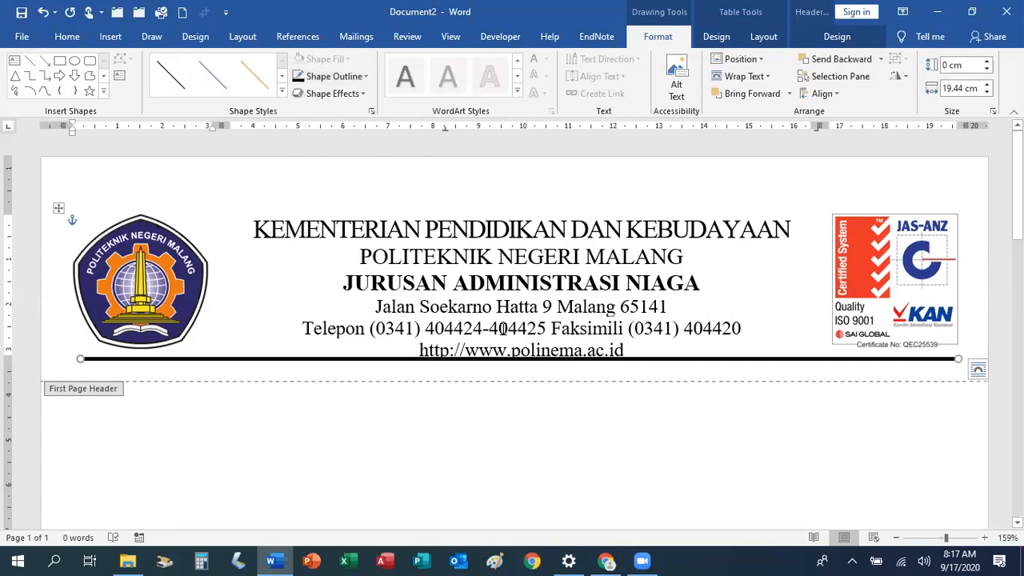
Step: Nudge the black line down until it sits clear below the website address
key(Down)
key(Down)
key(Down)
key(Down)
key(Down)
key(Down)
key(Down)
key(Down)
key(Down)
key(Down)
key(Down)
key(Down)
key(Down)
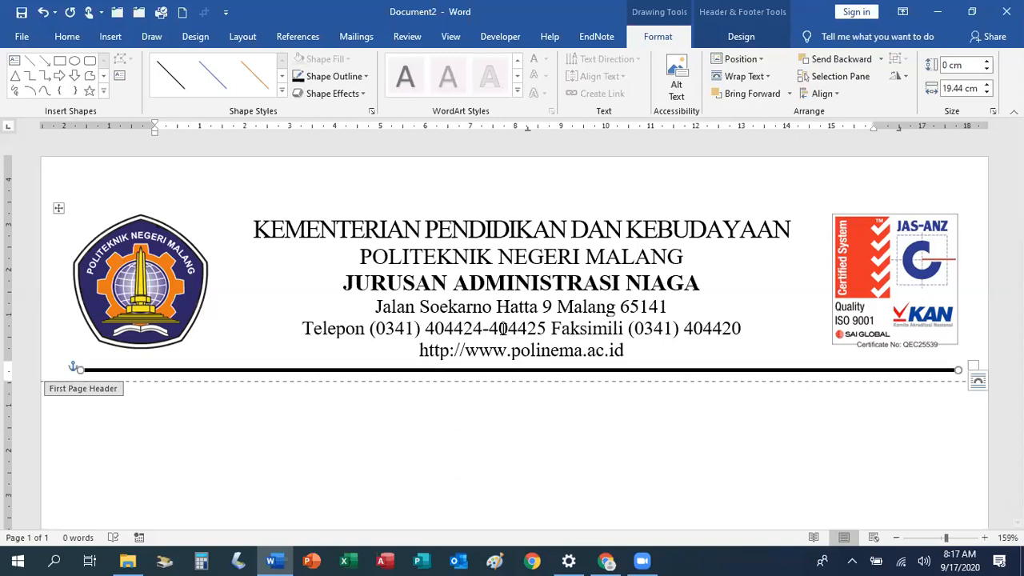
key(Down)
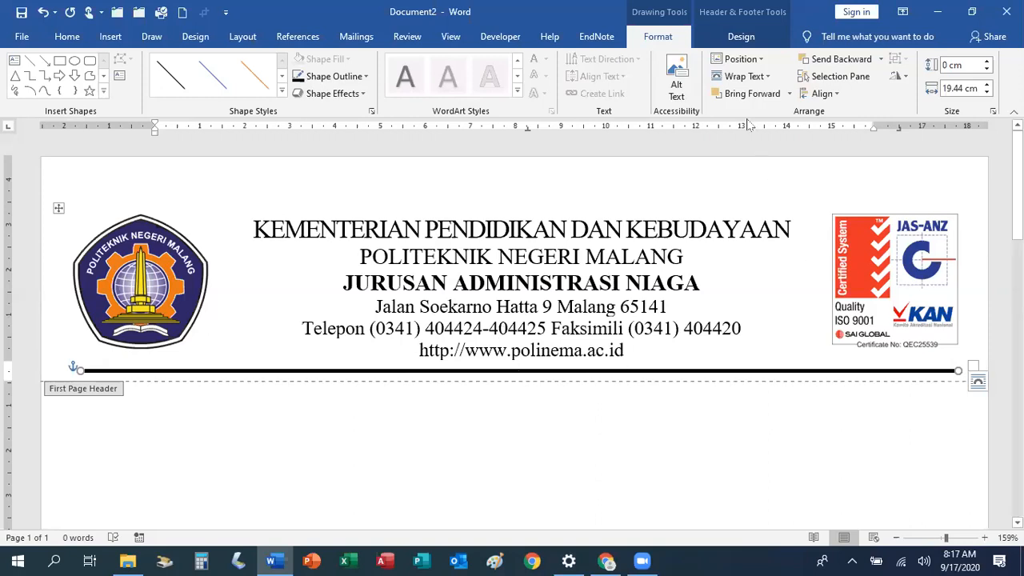
Step: Close the header to return to the document body, and look over the first page
click(741, 37)
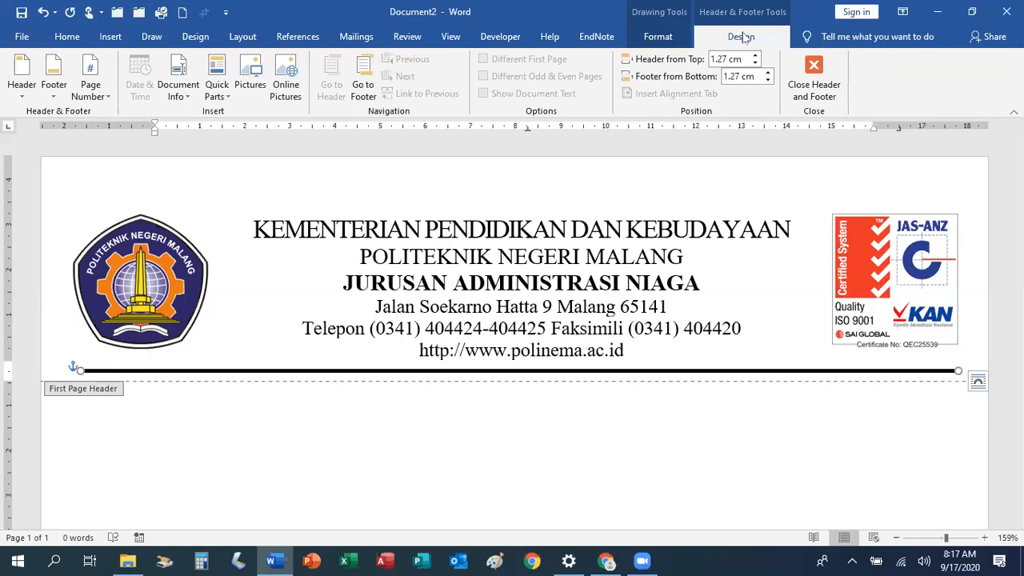
click(825, 88)
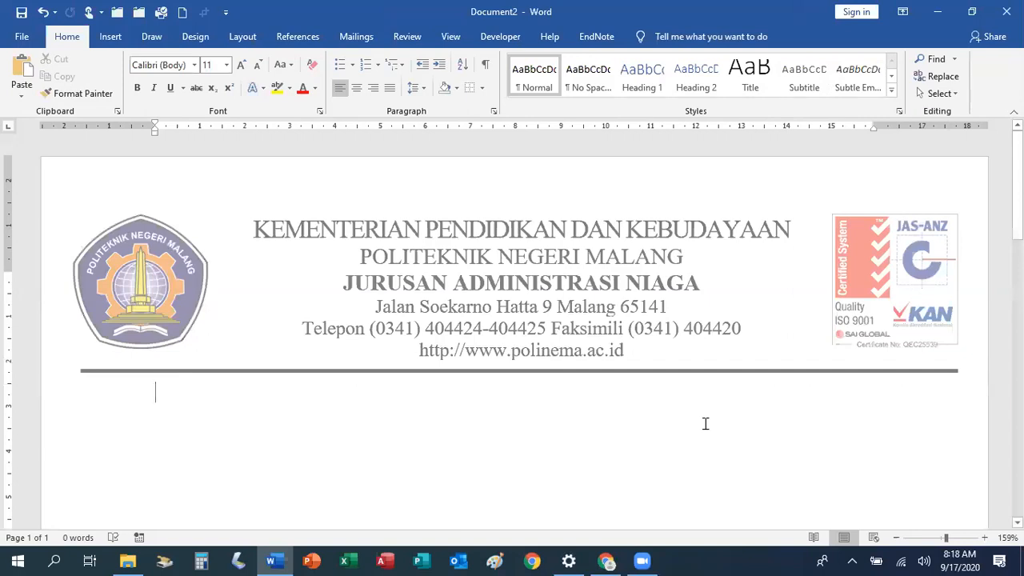
scroll(706, 423, down, 15)
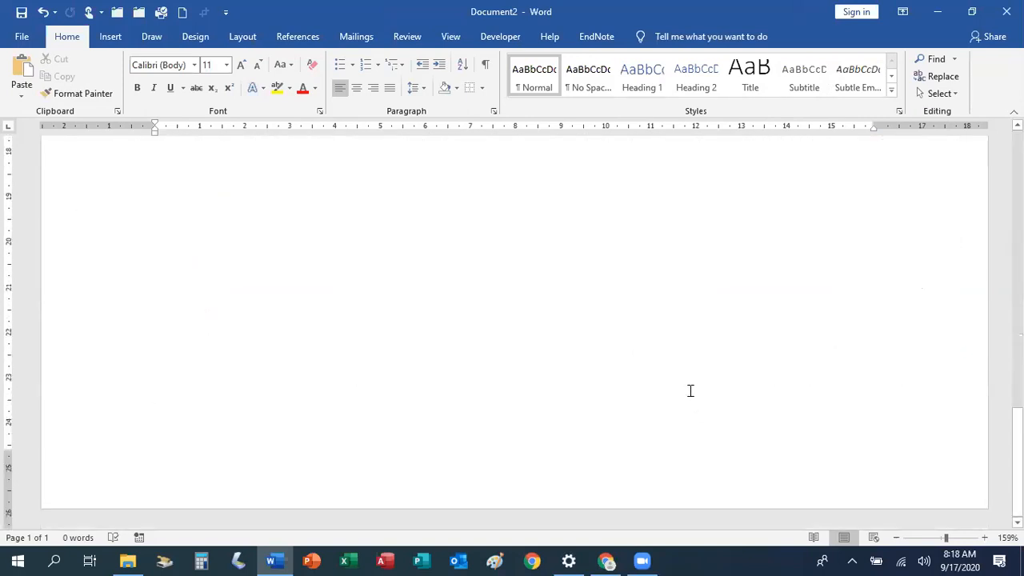
scroll(690, 390, up, 15)
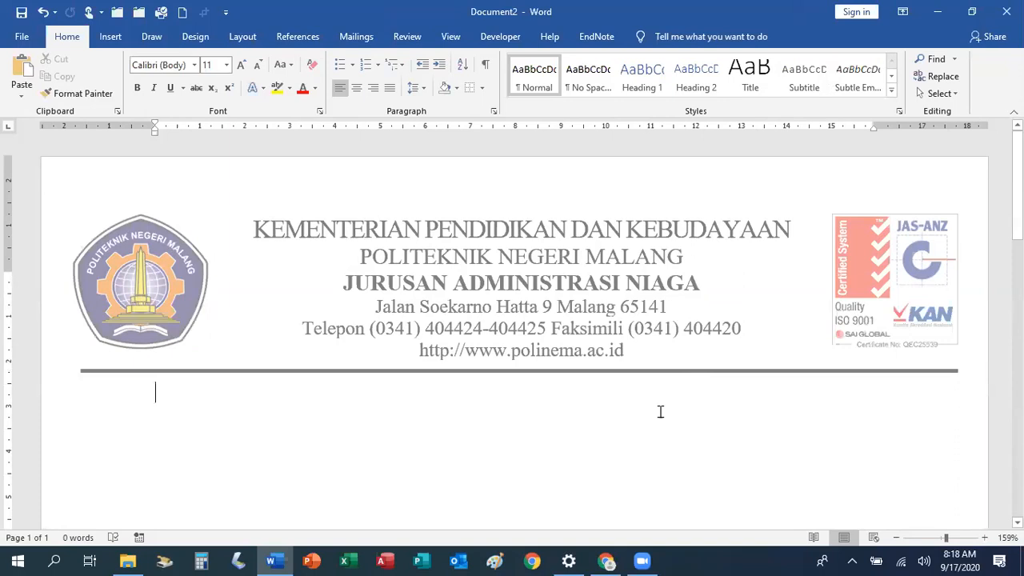
Step: Insert two page breaks to add a second and a third page, and check the headers across the pages
key(ctrl+Return)
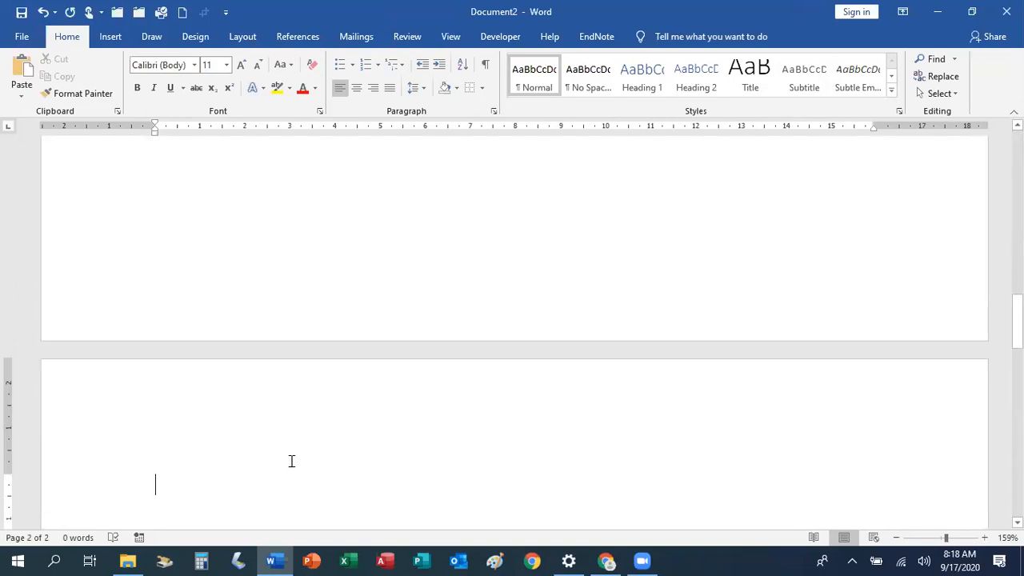
scroll(281, 385, down, 3)
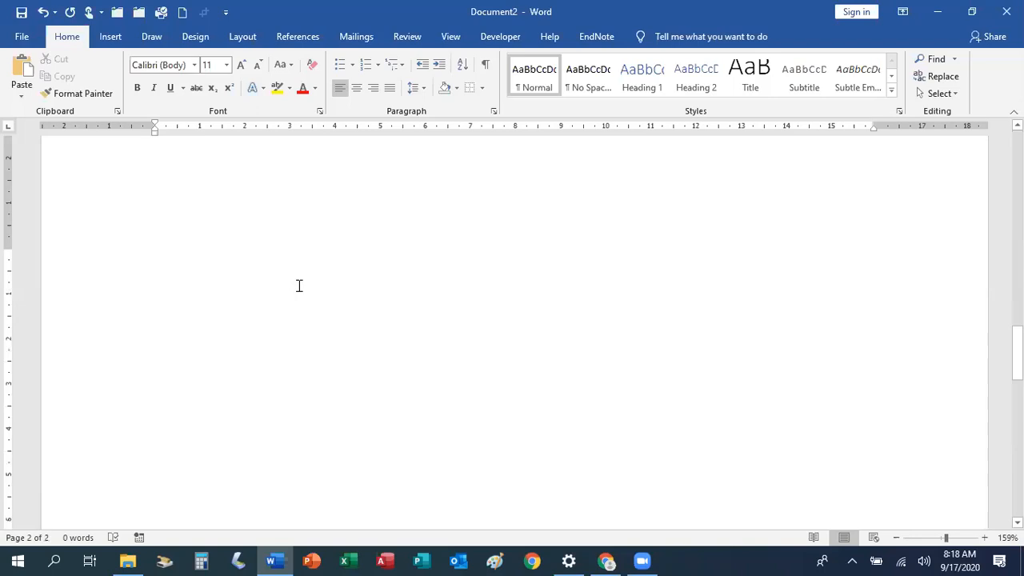
key(ctrl+Return)
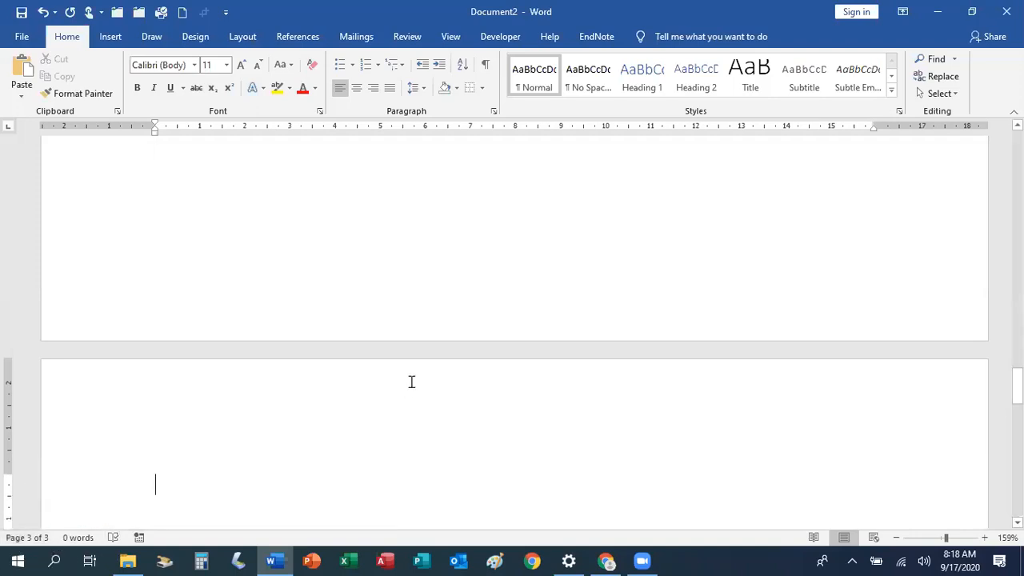
scroll(400, 371, up, 5)
scroll(399, 372, up, 5)
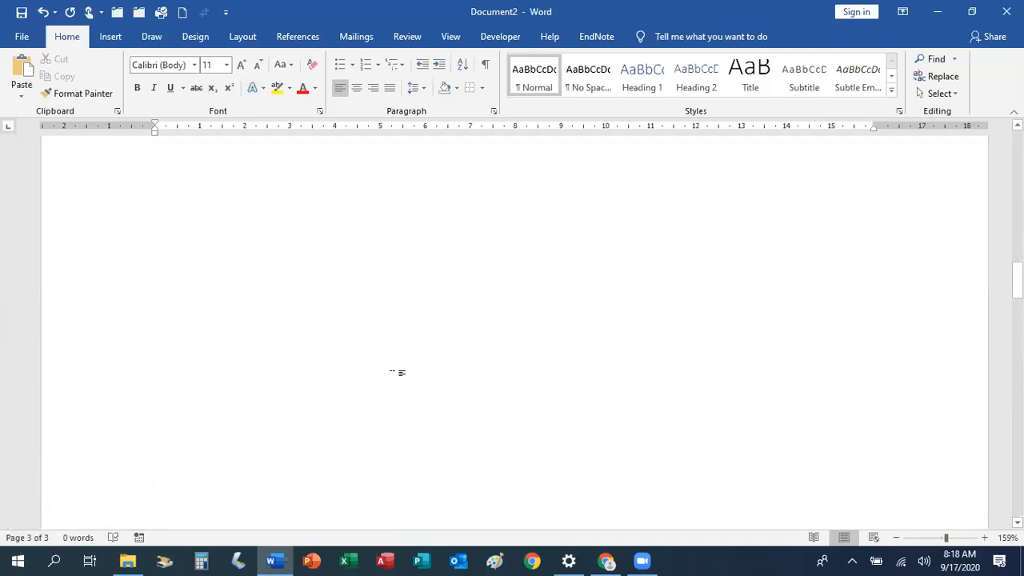
Step: Return to the first page and delete the added page breaks from the document body
click(387, 398)
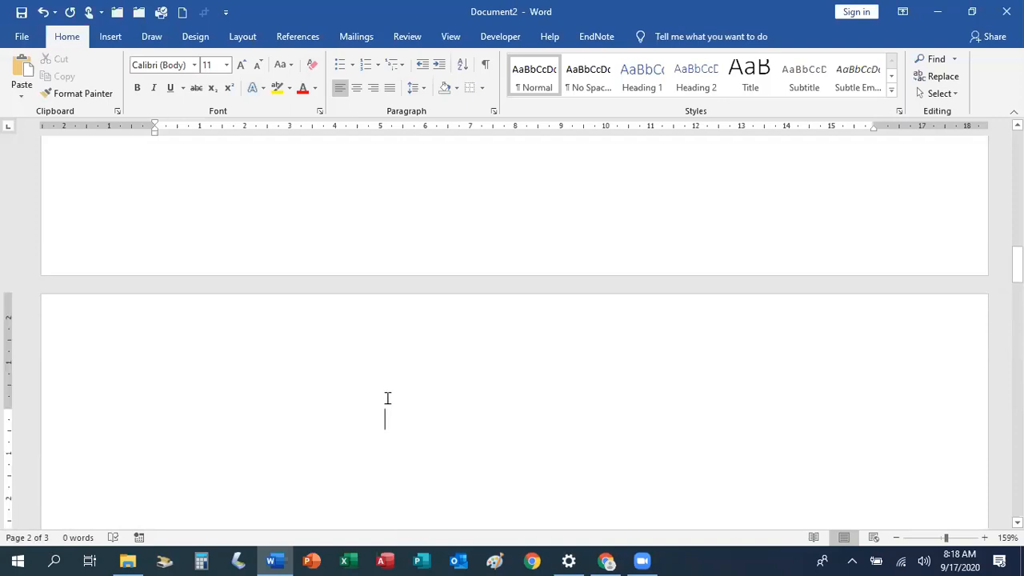
click(39, 542)
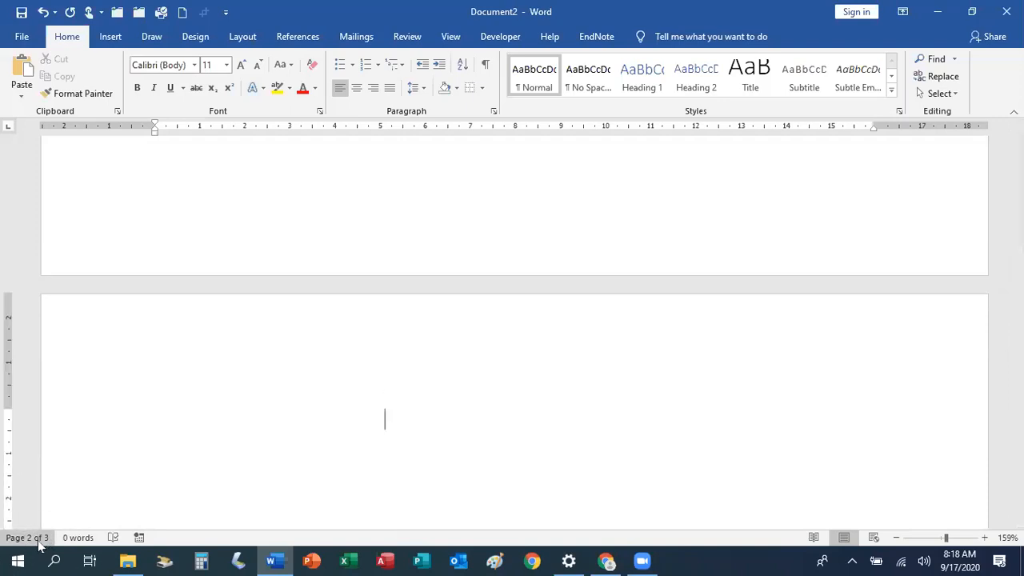
scroll(320, 311, down, 3)
scroll(320, 311, up, 10)
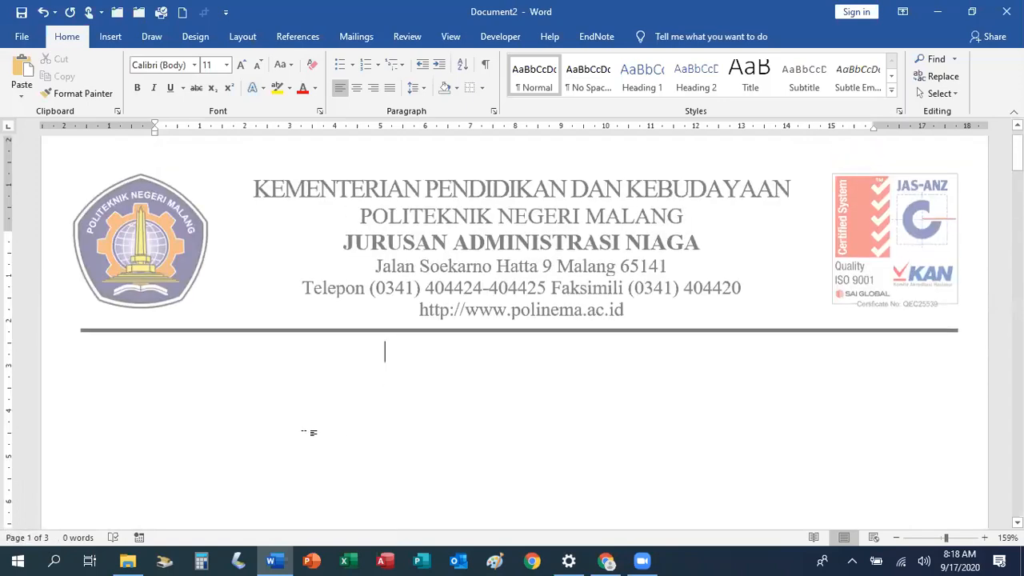
key(BackSpace)
key(BackSpace)
key(BackSpace)
key(BackSpace)
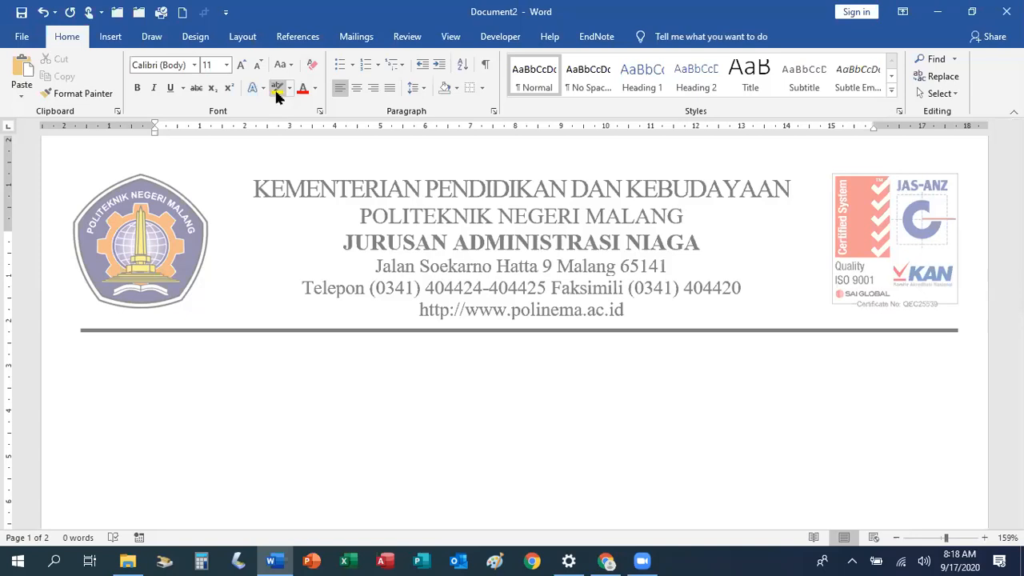
Step: Review the header and footer layout options in Page Setup, and leave without changing them
click(243, 38)
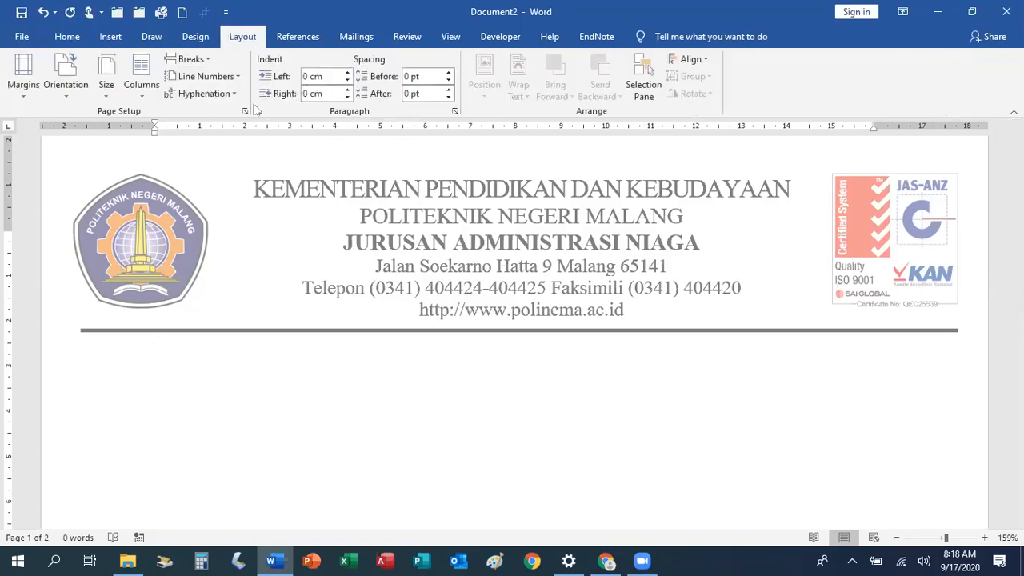
click(245, 111)
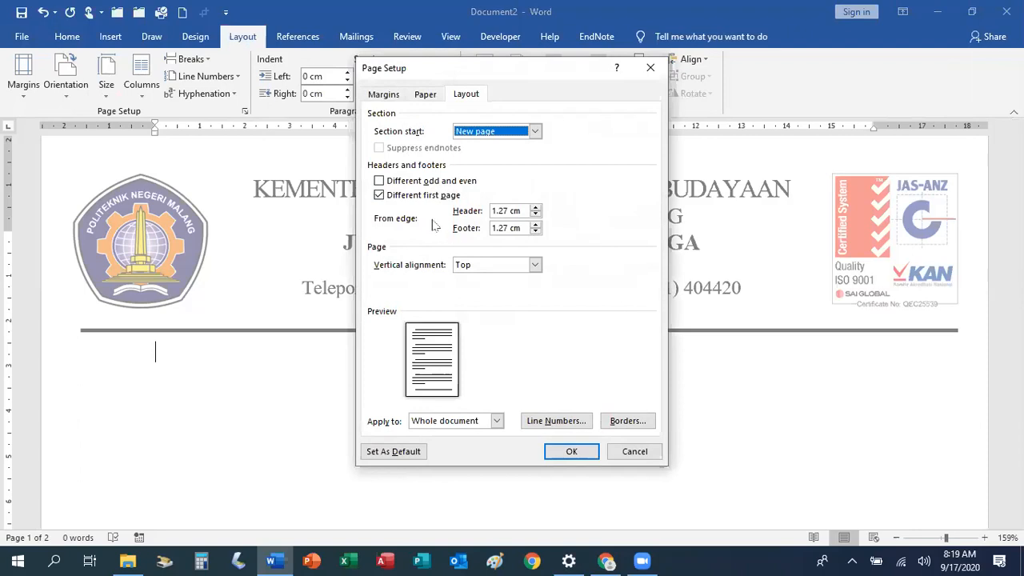
click(636, 450)
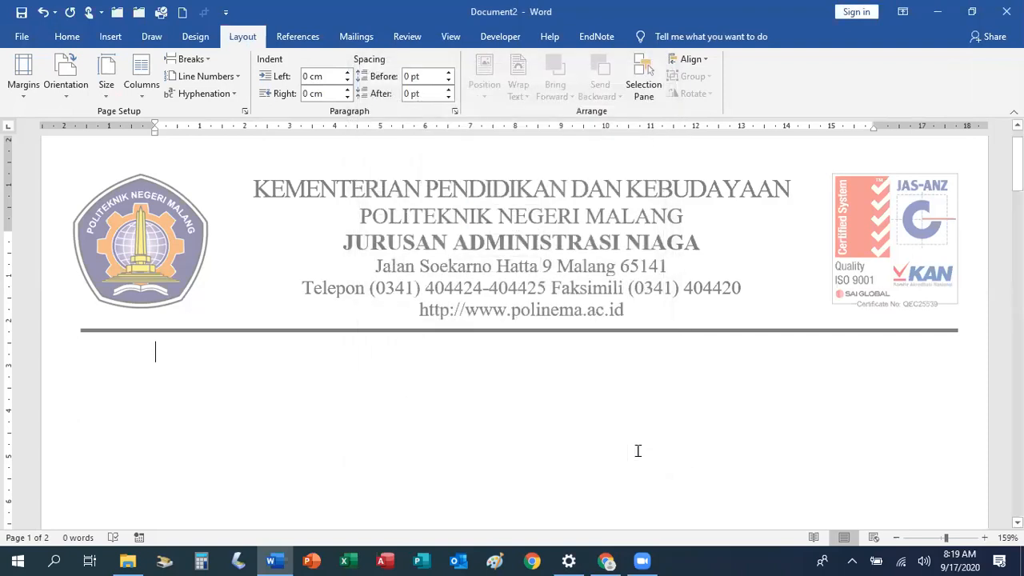
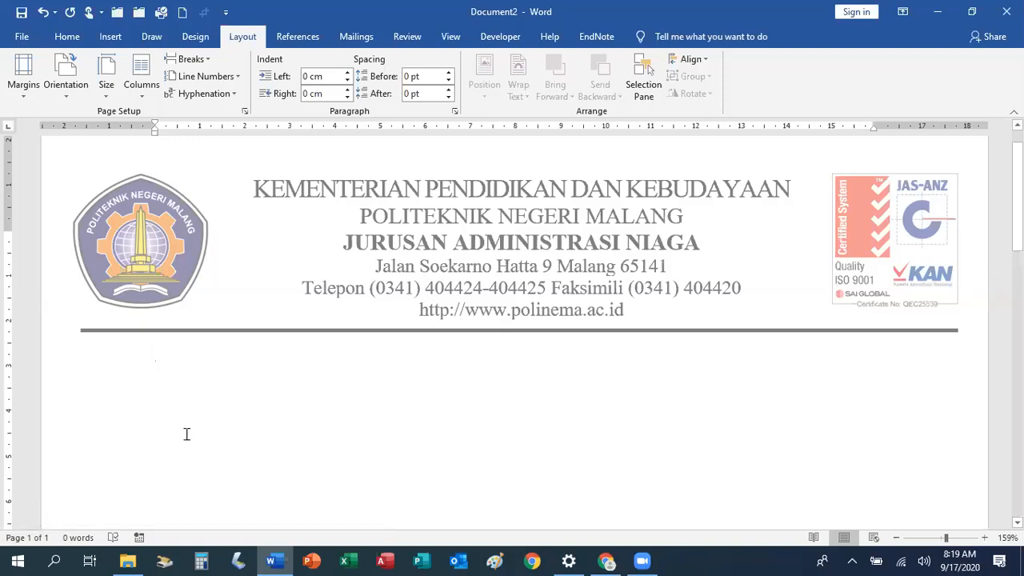
Step: Save the document as LetterHead_2 in the Data > Word folder on drive E
click(22, 37)
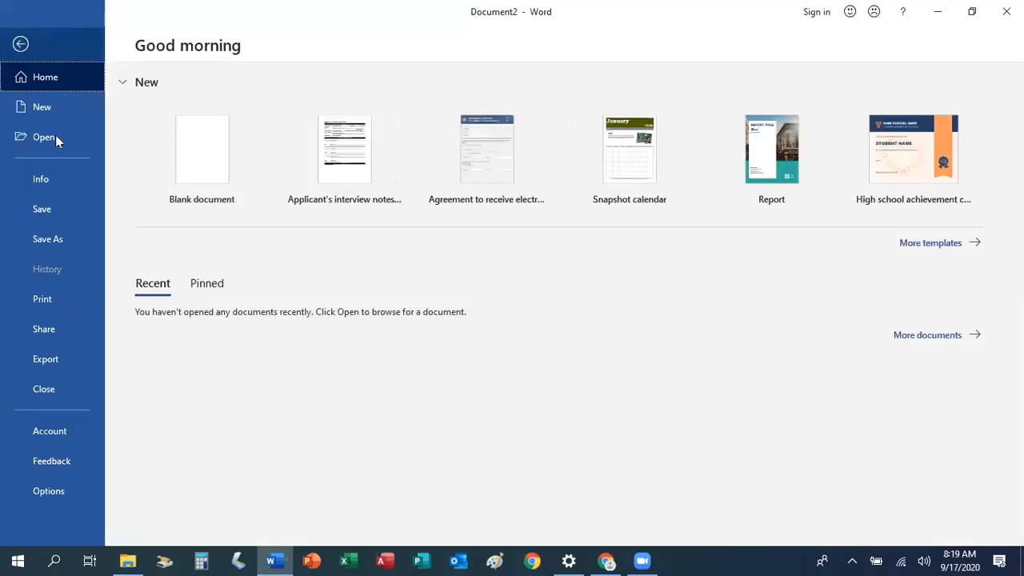
click(53, 240)
click(208, 291)
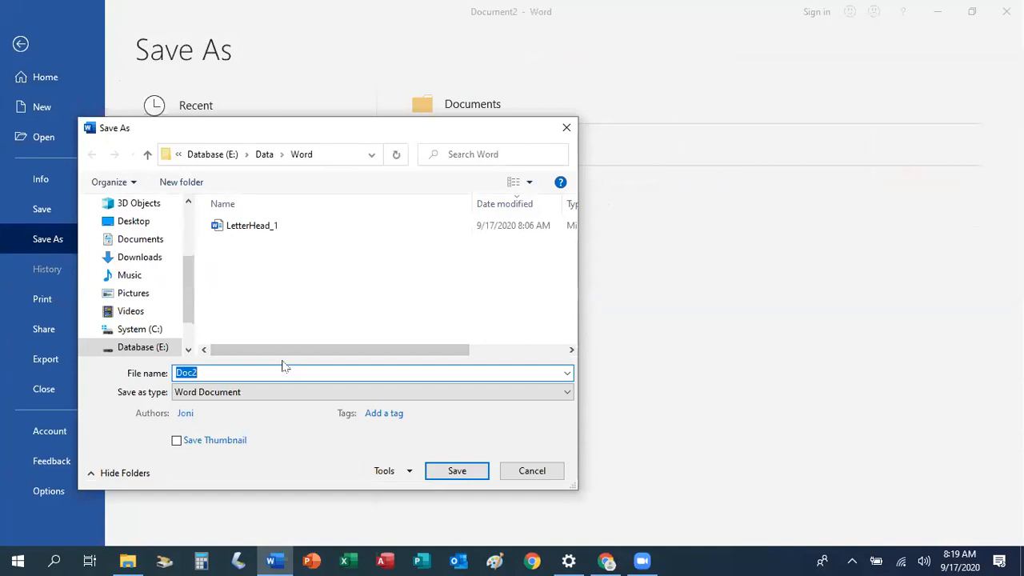
text(Let)
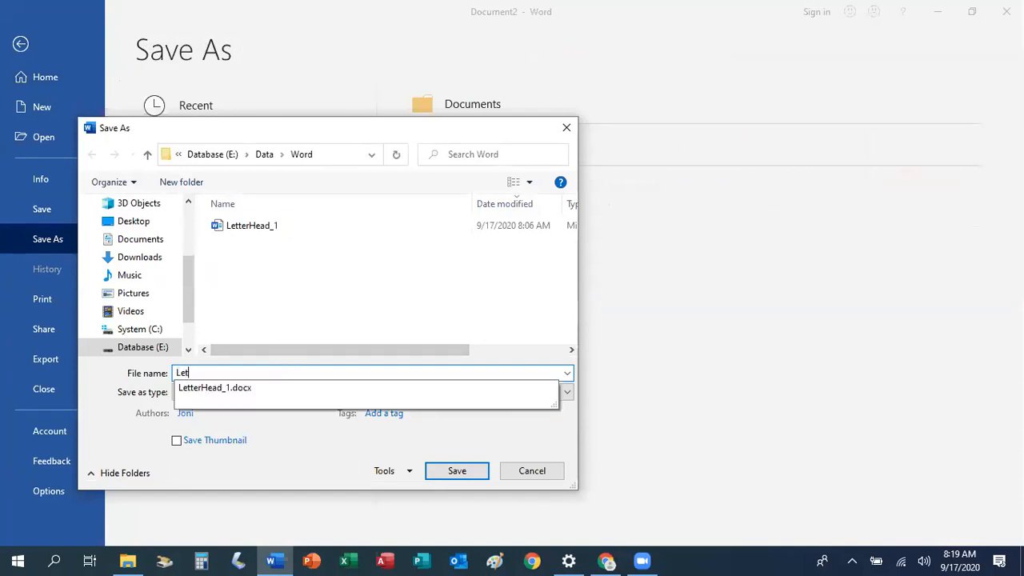
text(terHead_2)
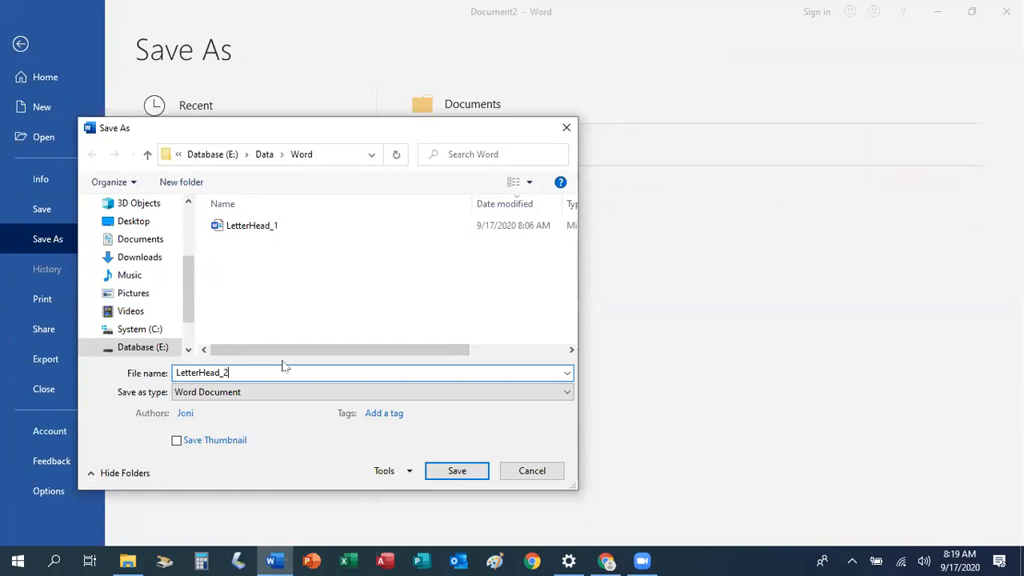
click(445, 471)
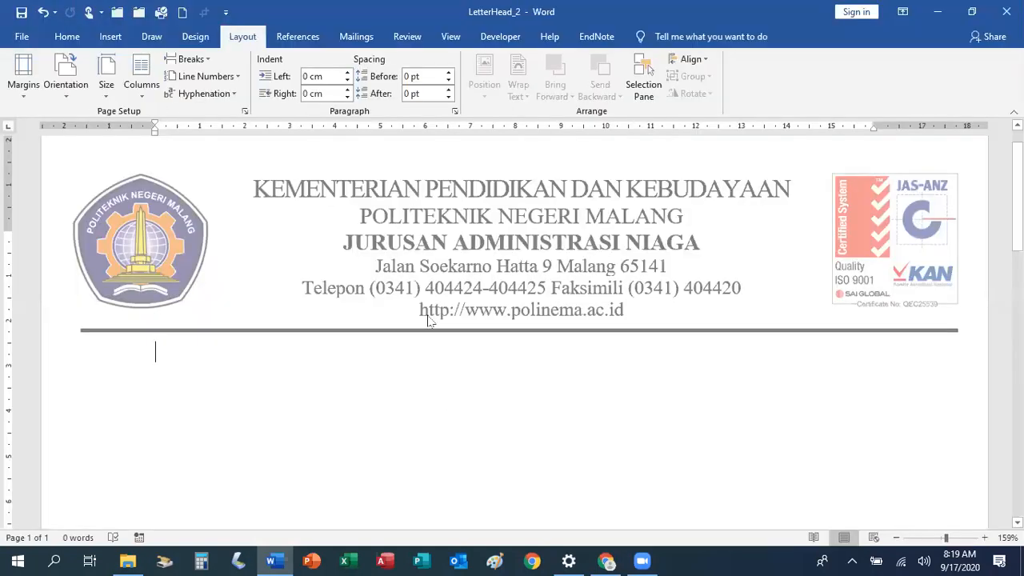
Step: Close LetterHead_2 and open LetterHead_1 from the Data > Word folder
click(24, 37)
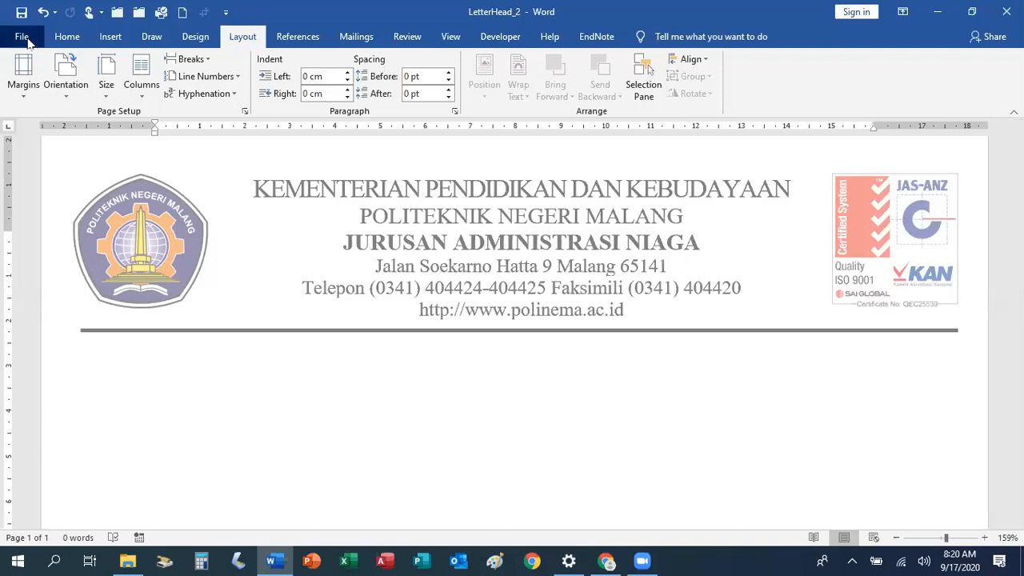
click(65, 395)
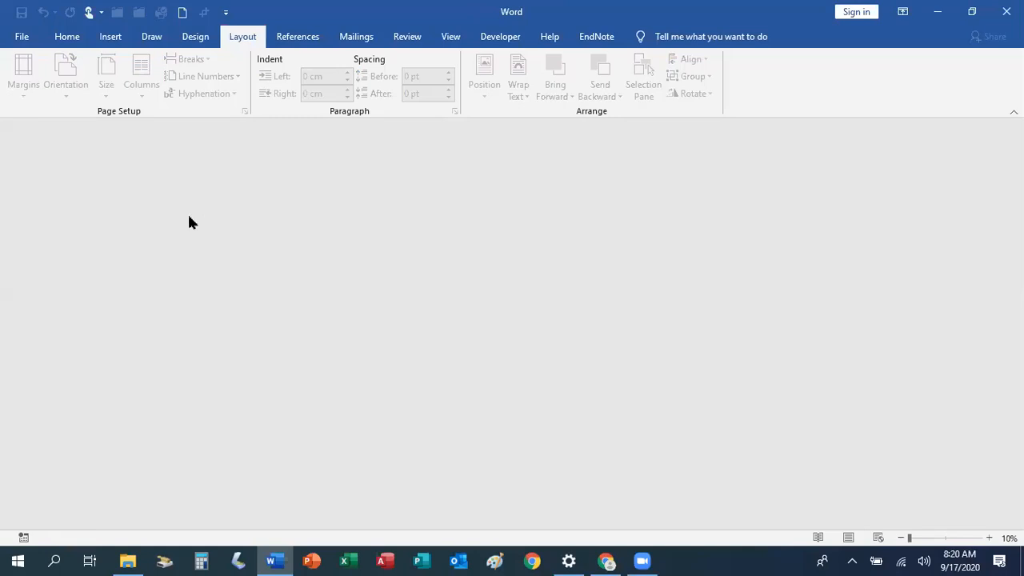
click(22, 37)
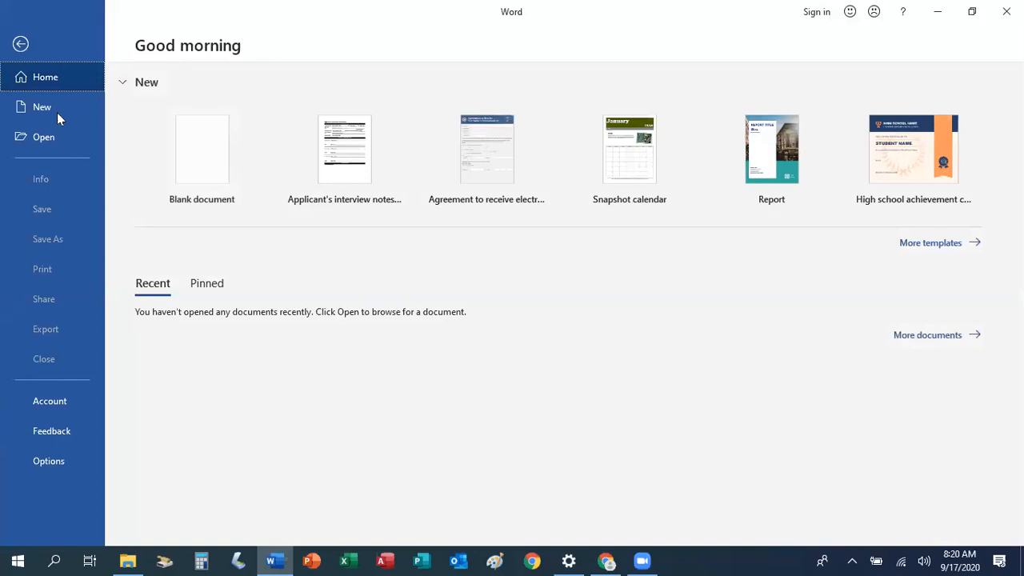
click(54, 139)
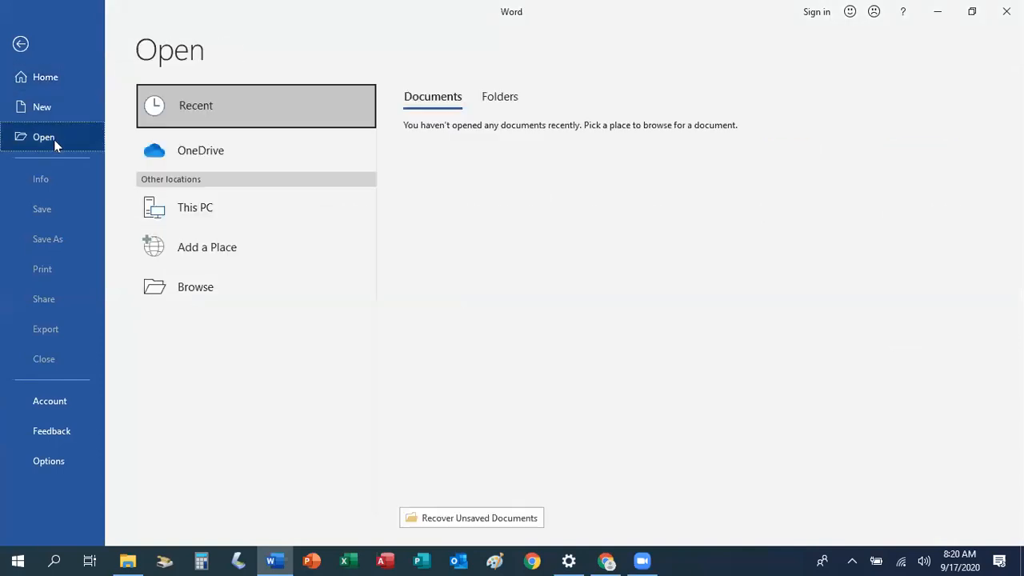
click(223, 290)
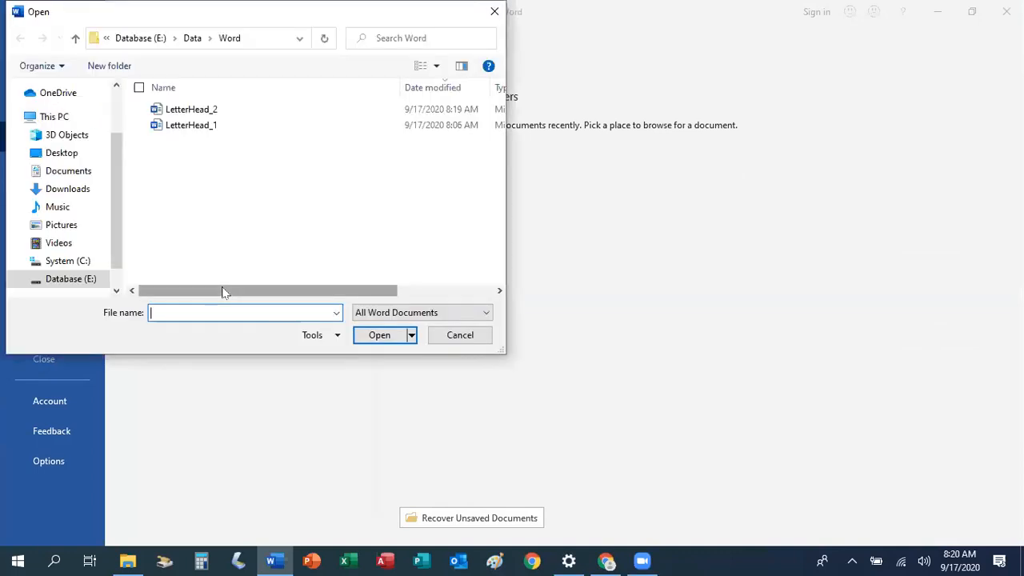
click(207, 133)
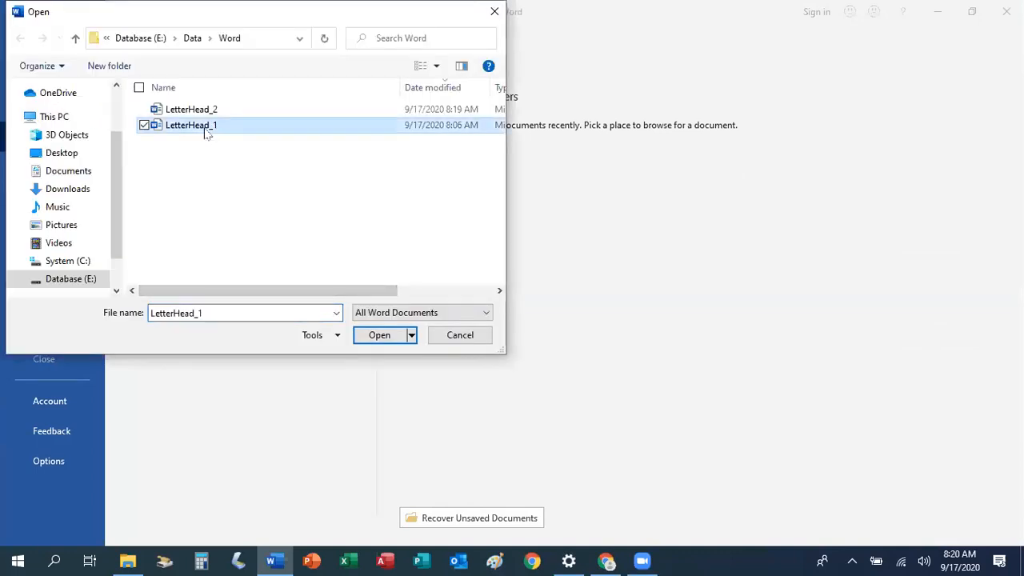
click(379, 335)
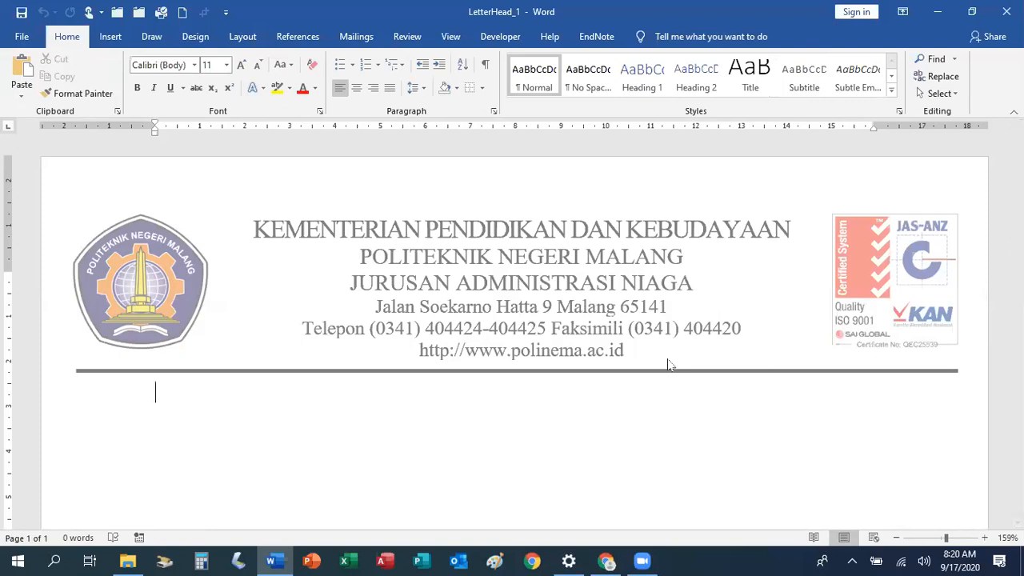
Step: Insert three page breaks in LetterHead_1 to check the header on each added page
key(ctrl+Return)
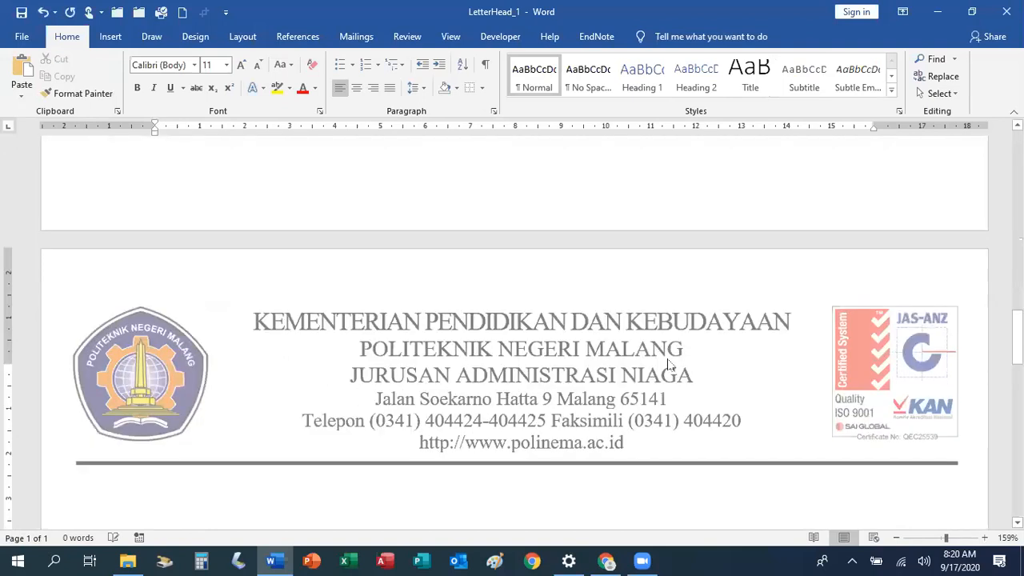
key(ctrl+Return)
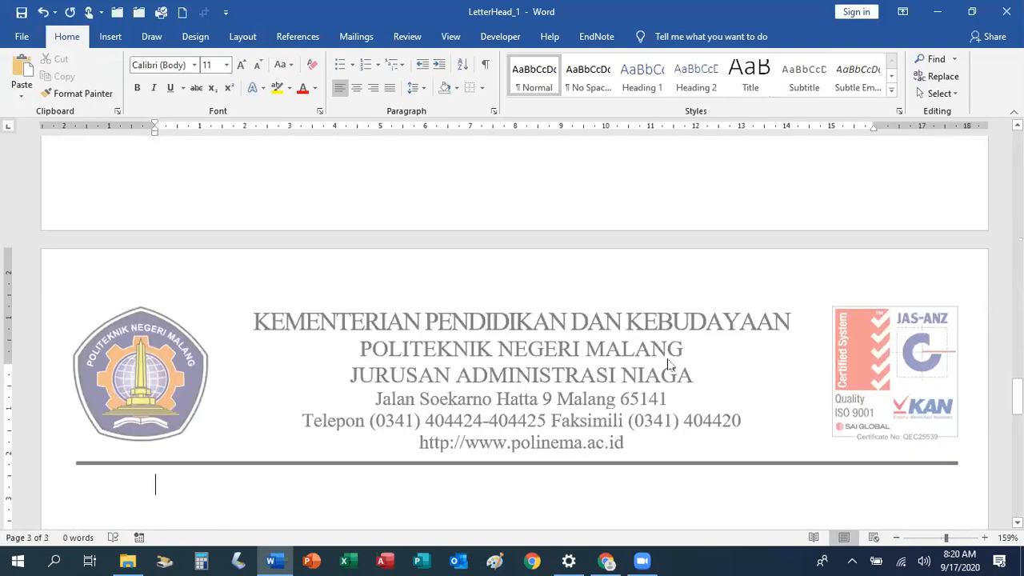
key(ctrl+Return)
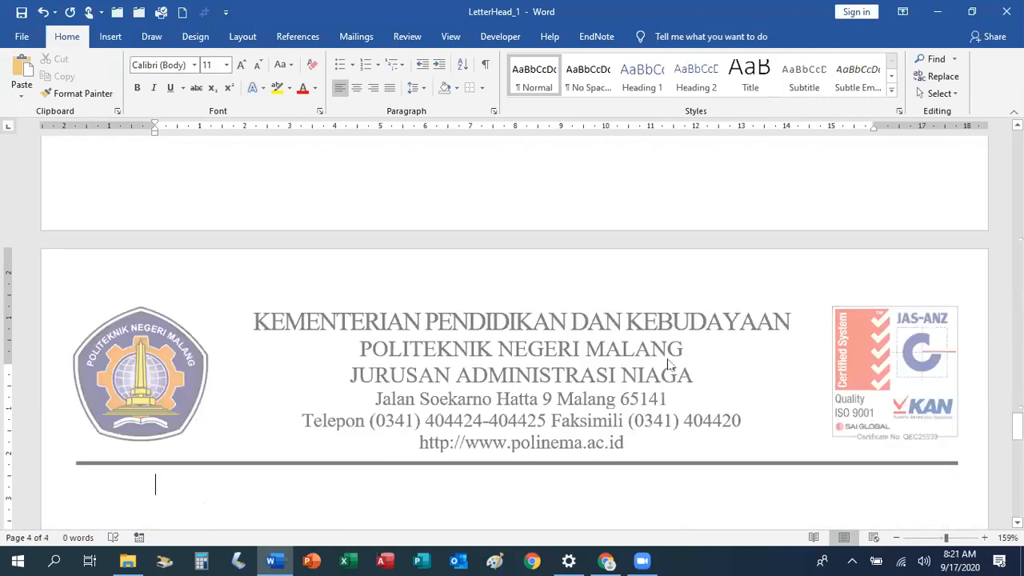
Step: Close LetterHead_1 without saving its changes, and open LetterHead_2 from the Data > Word folder
click(23, 36)
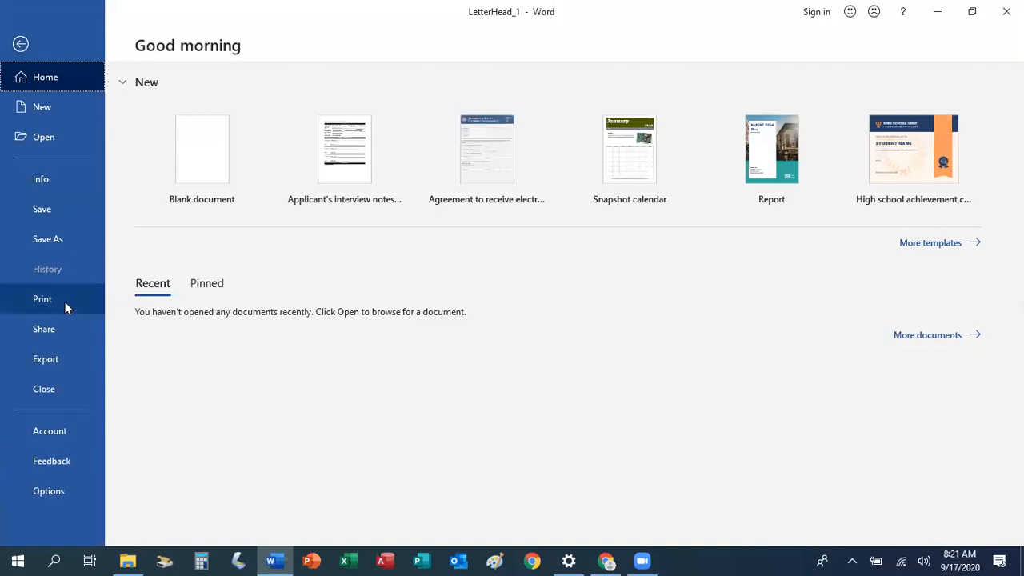
click(56, 392)
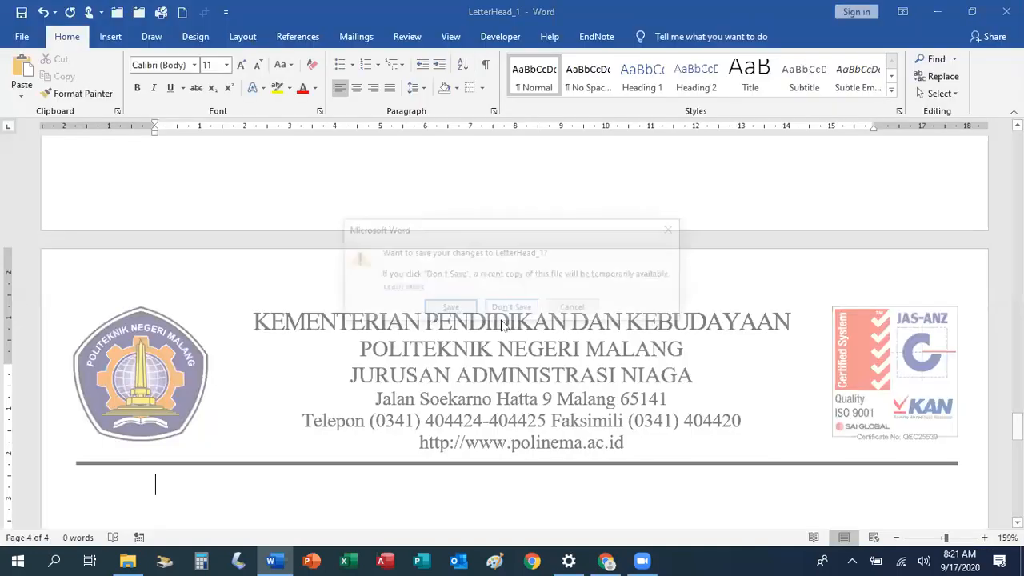
click(518, 309)
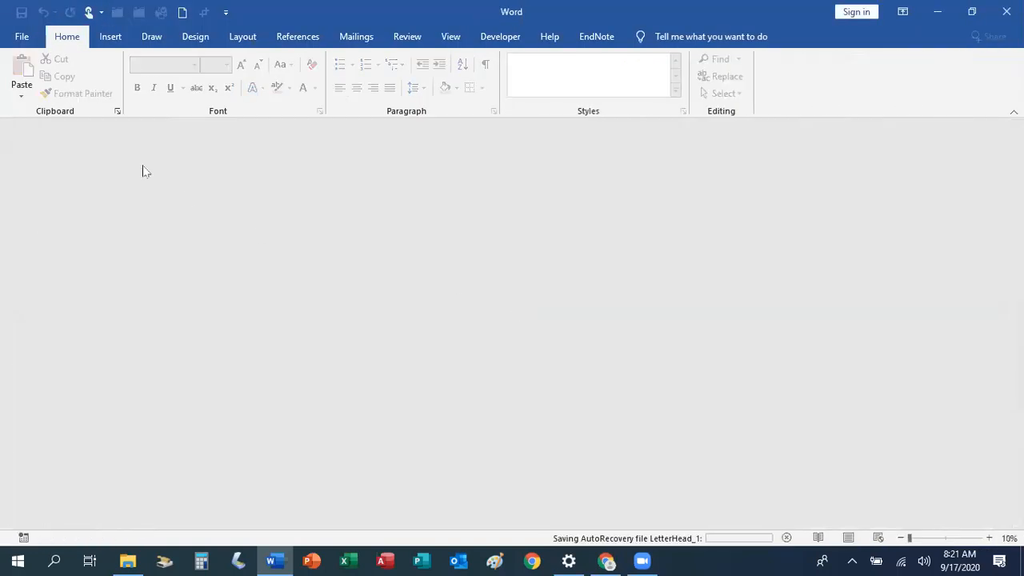
click(21, 37)
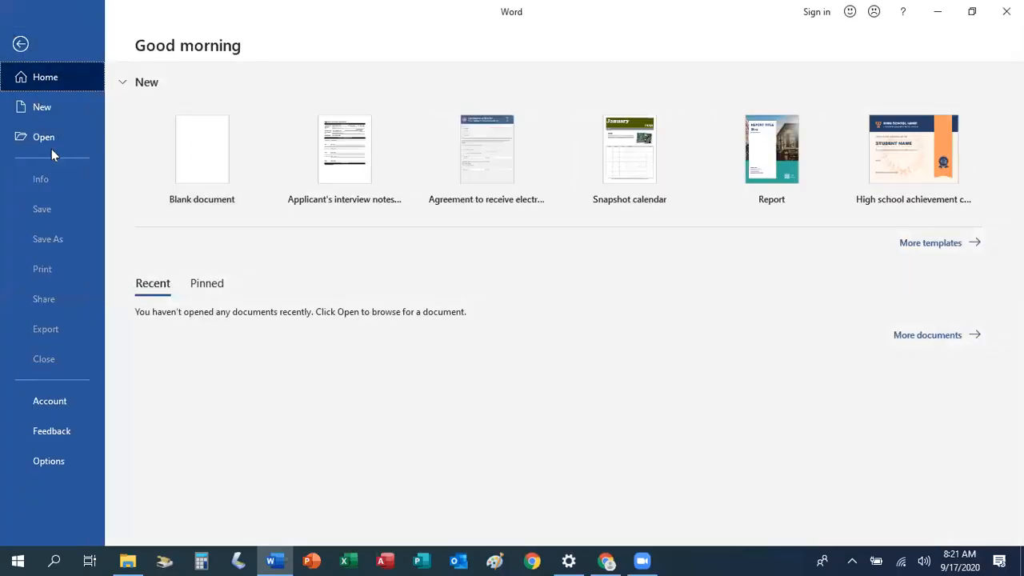
click(52, 147)
click(206, 294)
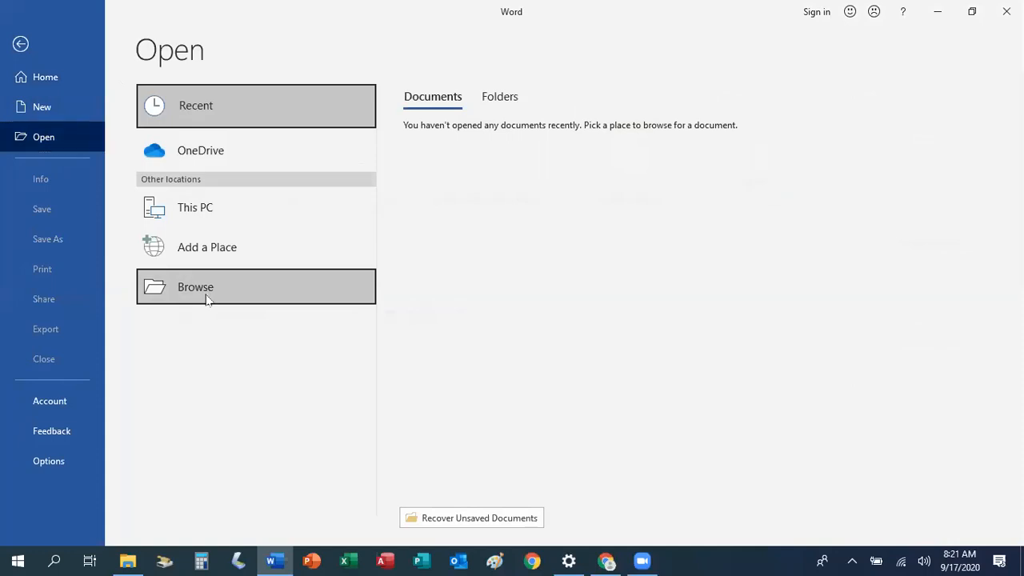
click(213, 114)
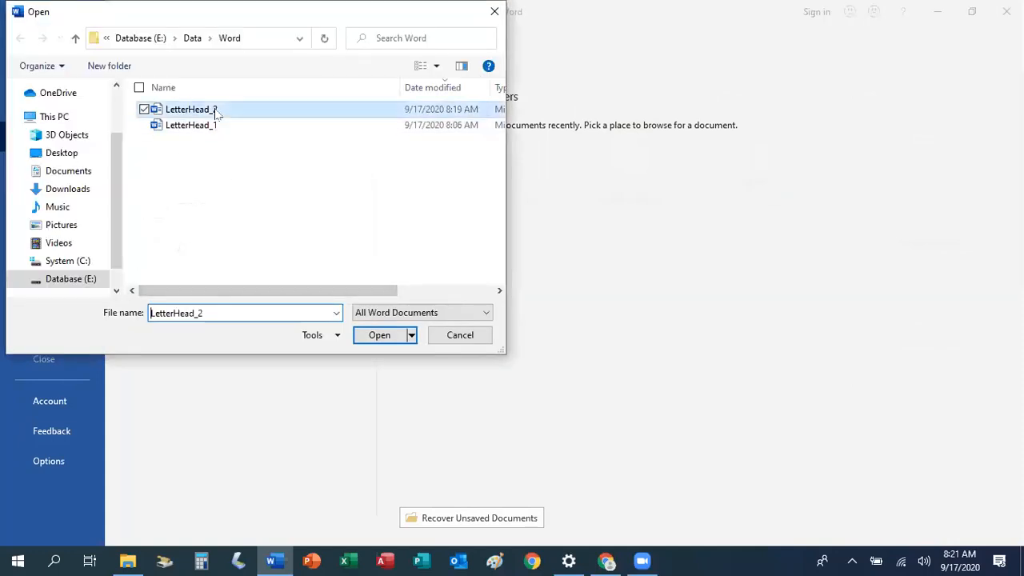
click(379, 335)
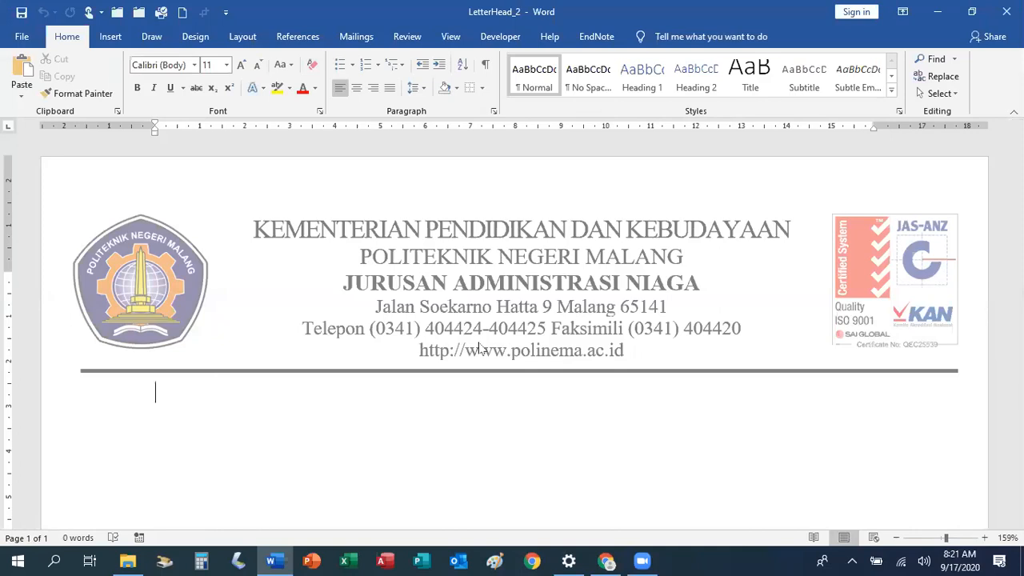
Step: Insert a page break in LetterHead_2 to check the header area of the second page
key(ctrl+Return)
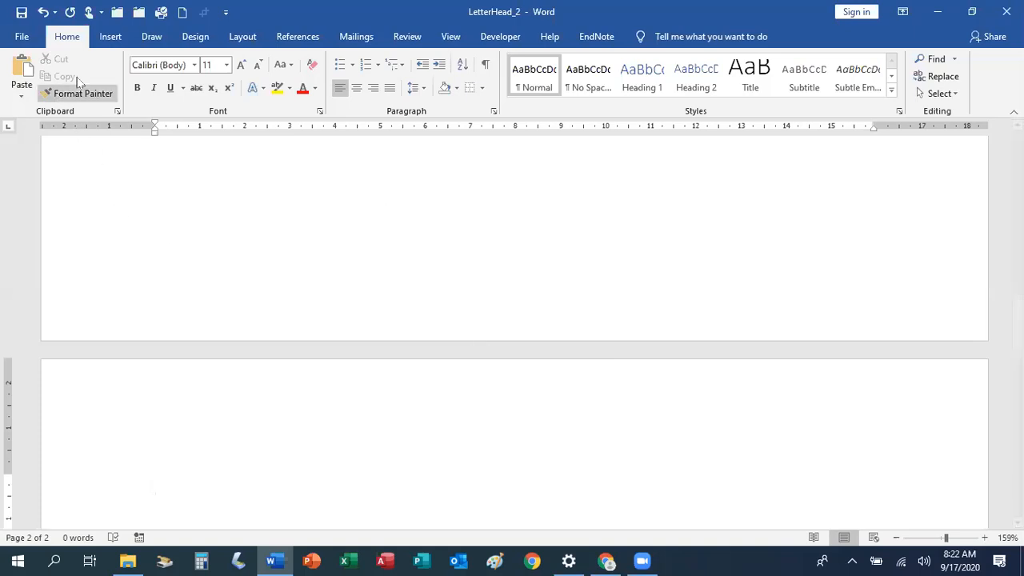
click(23, 38)
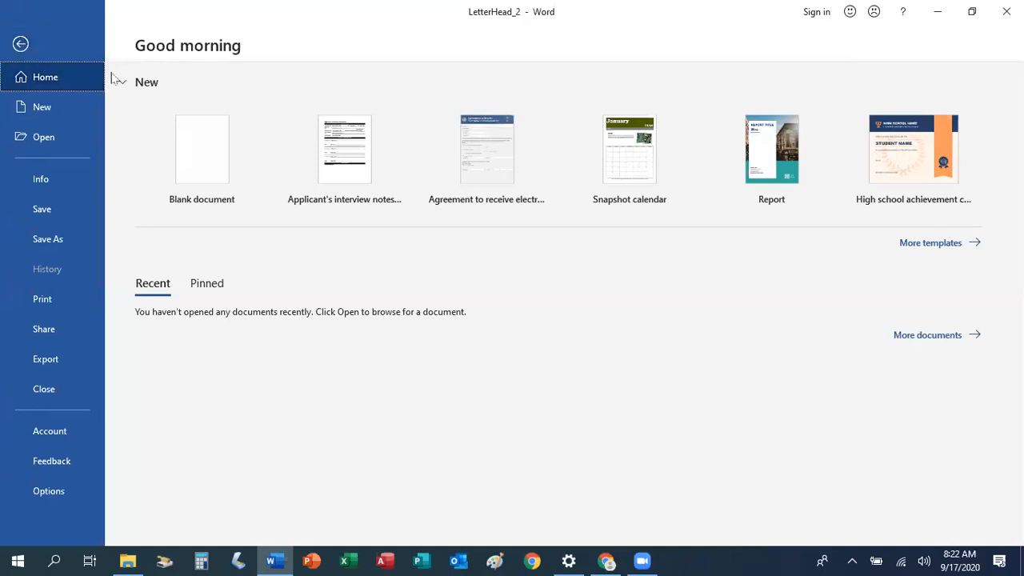
click(20, 45)
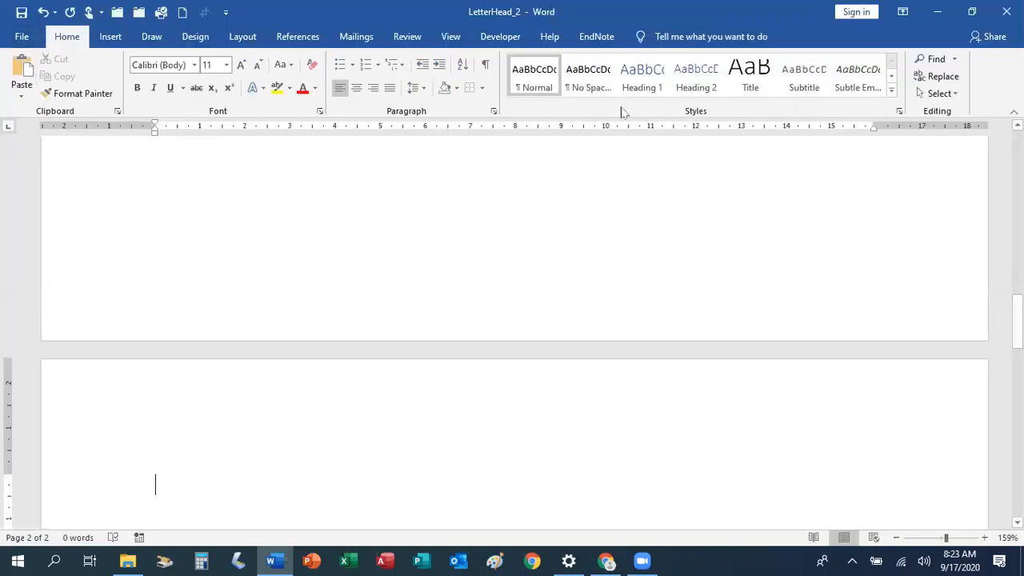
click(22, 40)
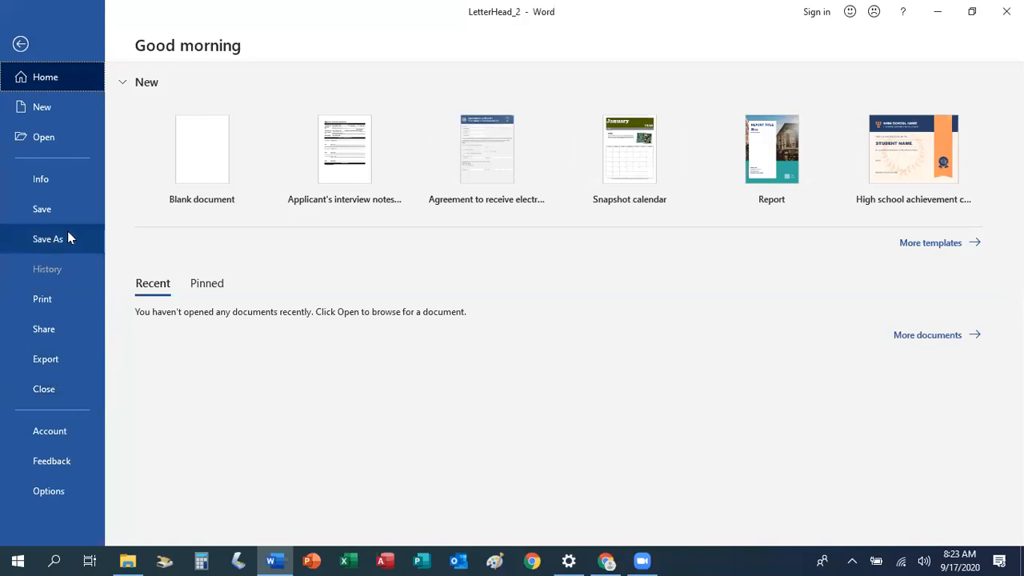
click(21, 45)
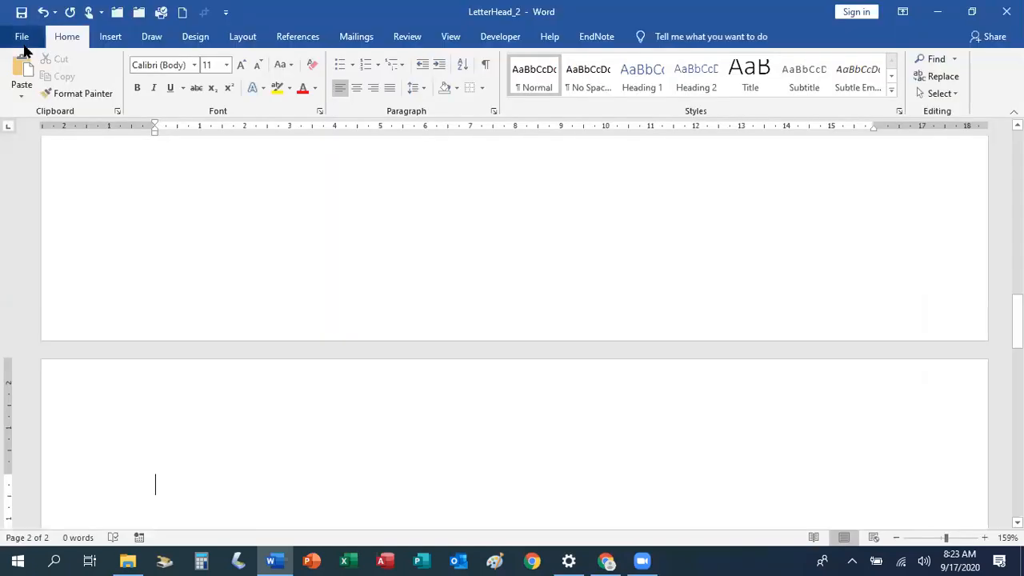
Step: Close LetterHead_2 without saving the added page break
scroll(420, 298, up, 5)
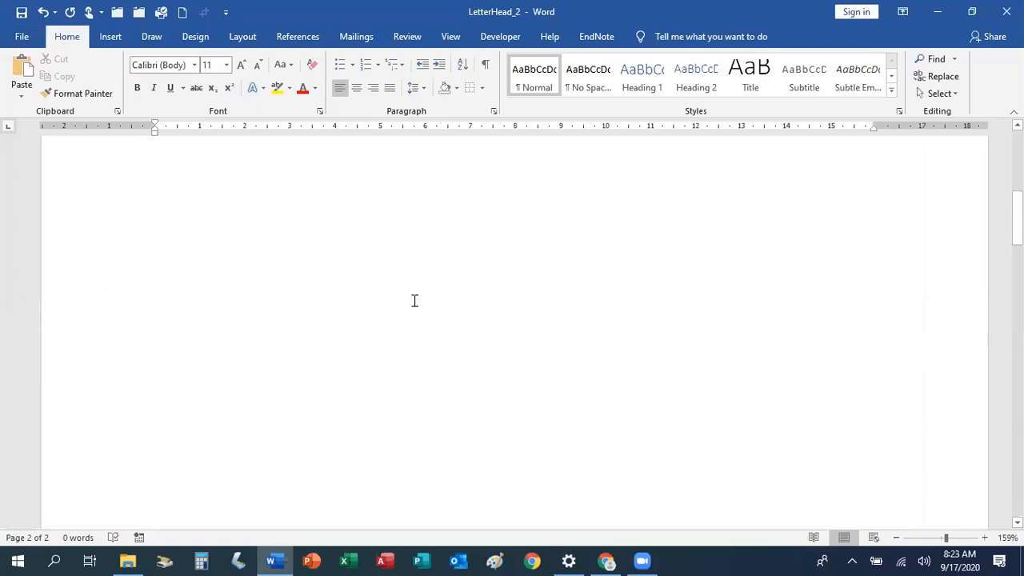
scroll(414, 300, up, 5)
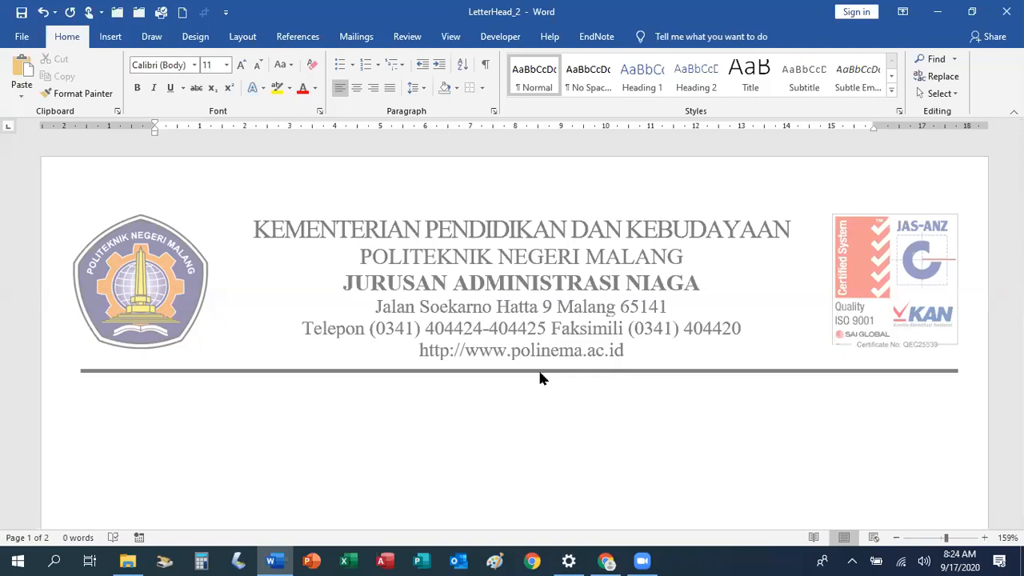
click(22, 37)
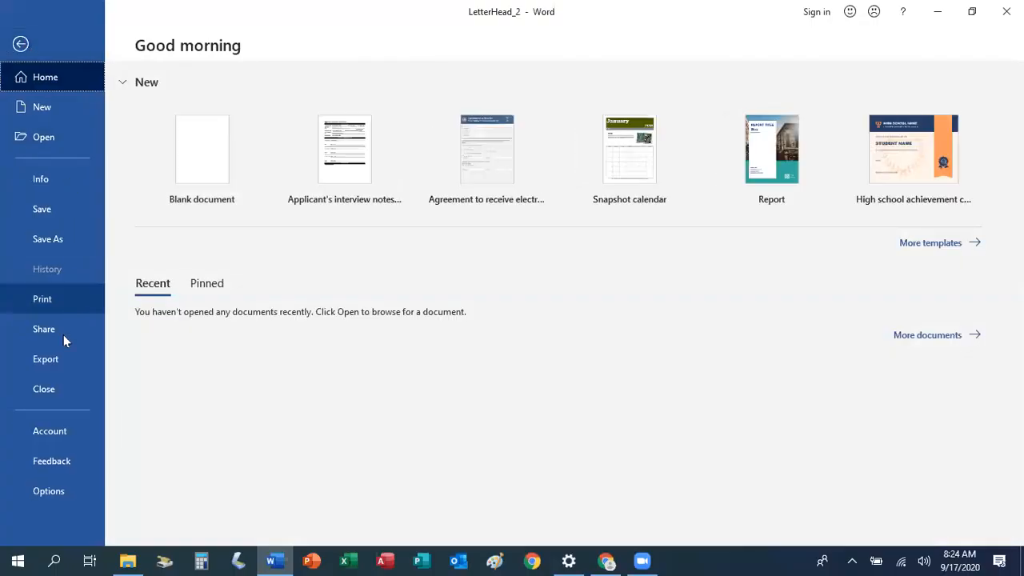
click(66, 393)
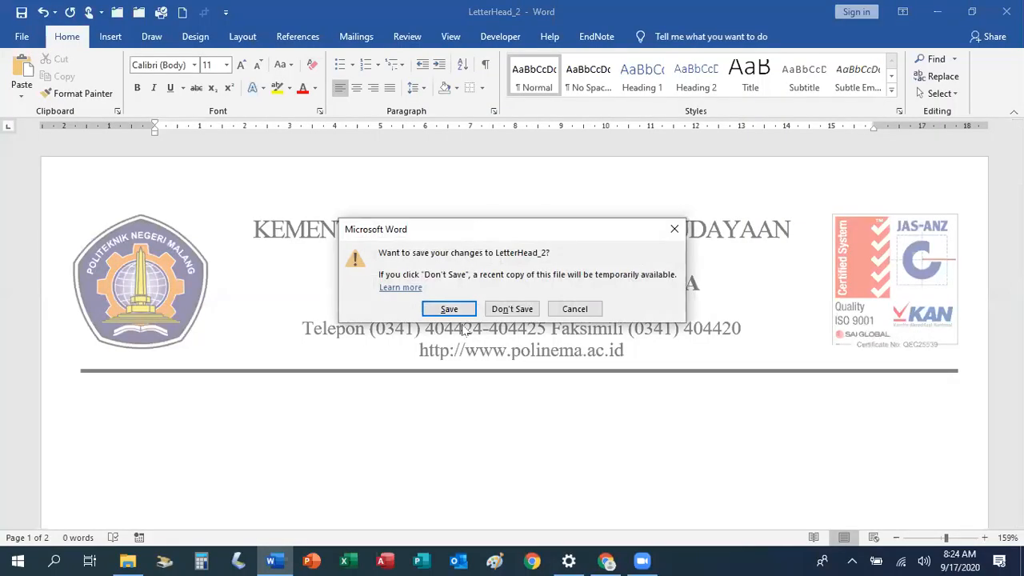
click(498, 308)
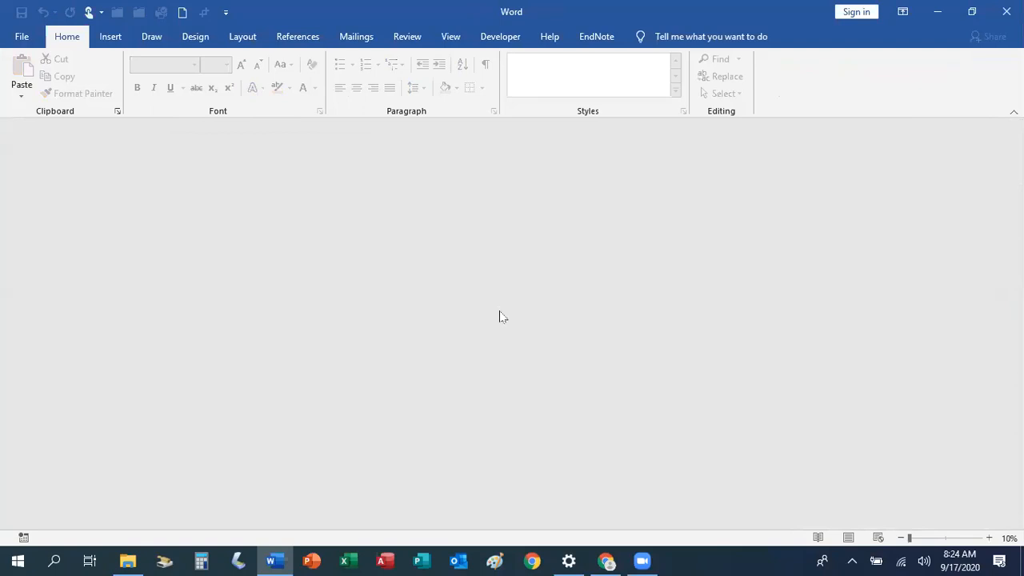
Step: Open the LetterHead_1 document from the Data > Word folder on the Database (E:) drive
click(22, 38)
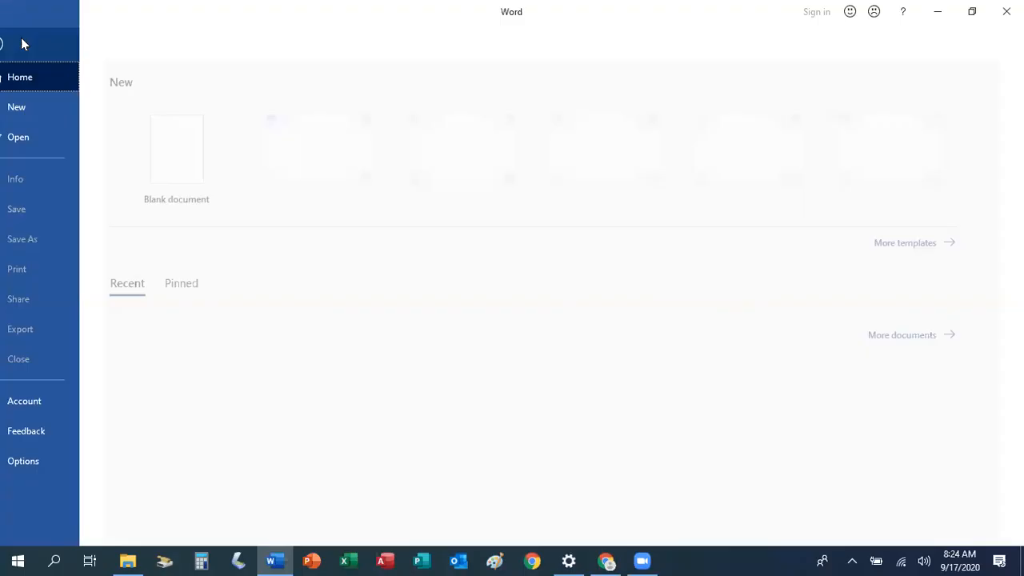
click(45, 137)
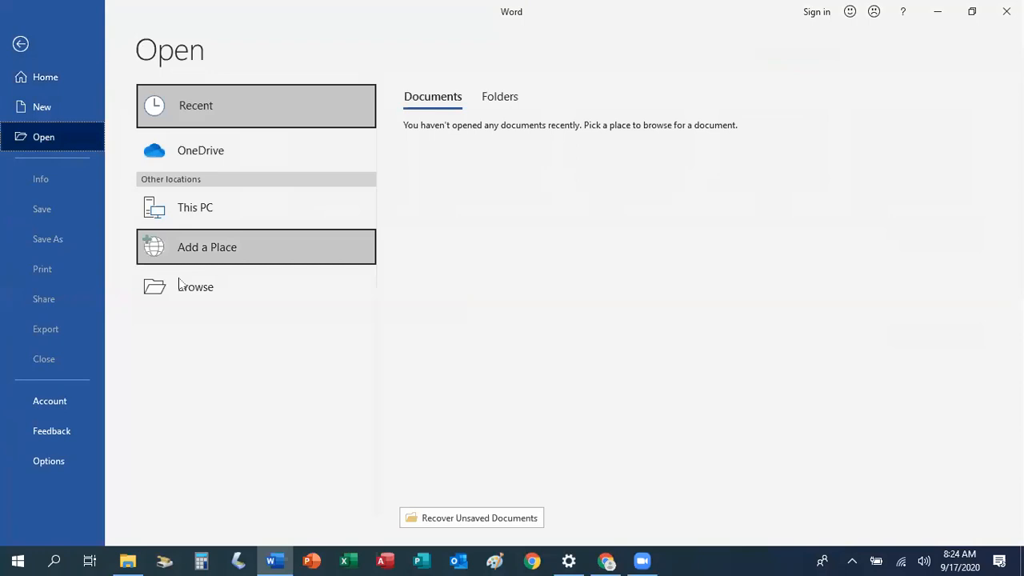
click(213, 295)
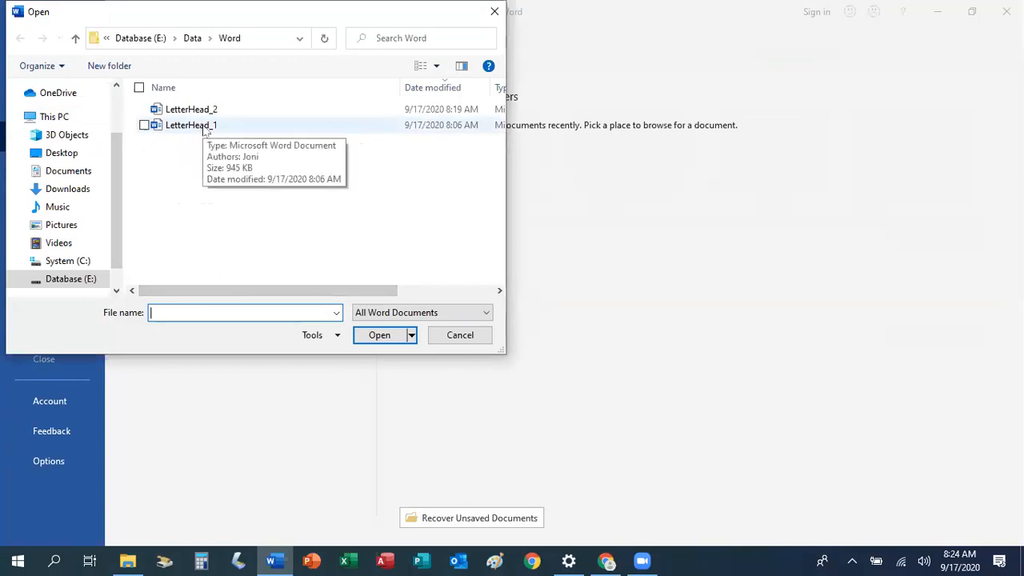
click(202, 126)
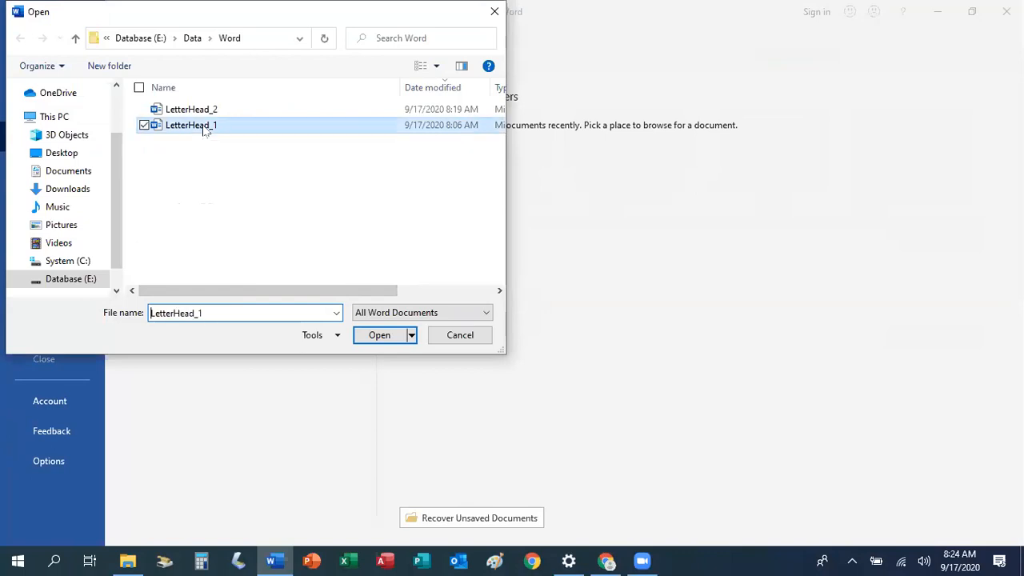
click(379, 335)
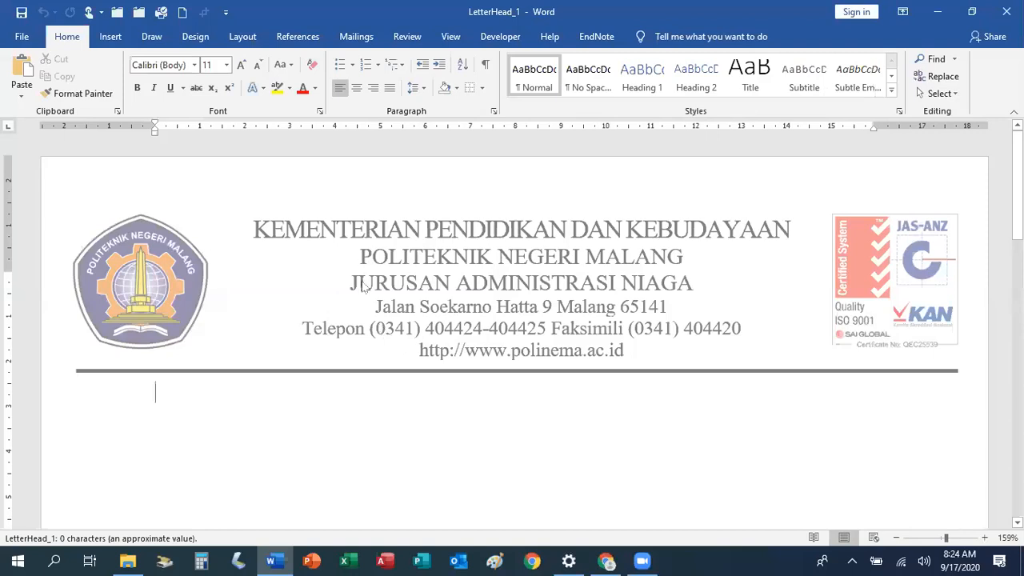
Step: Save a copy of LetterHead_1 as a Word Template in the Custom Office Templates folder, keeping the file name LetterHead_1
click(23, 38)
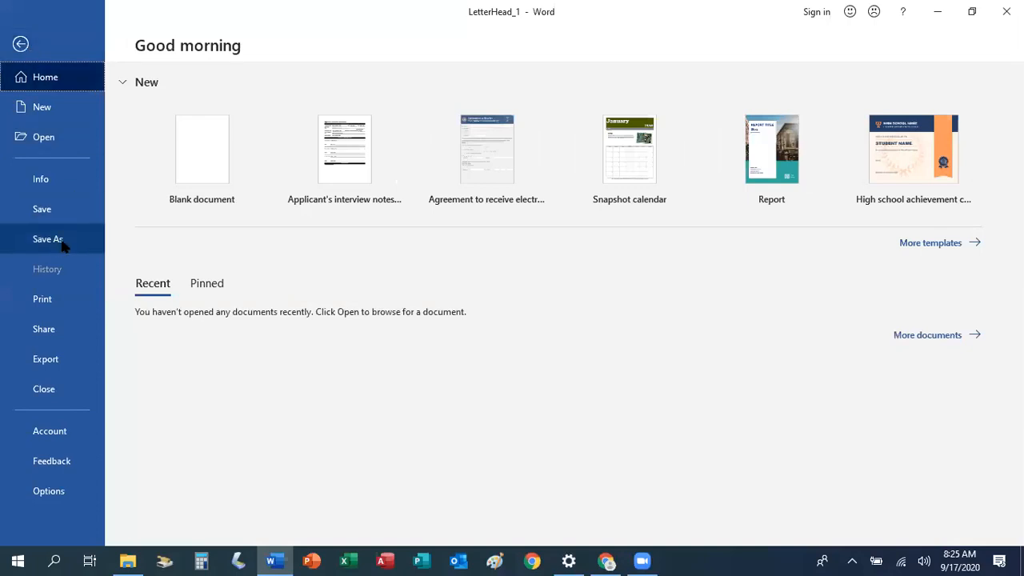
click(62, 245)
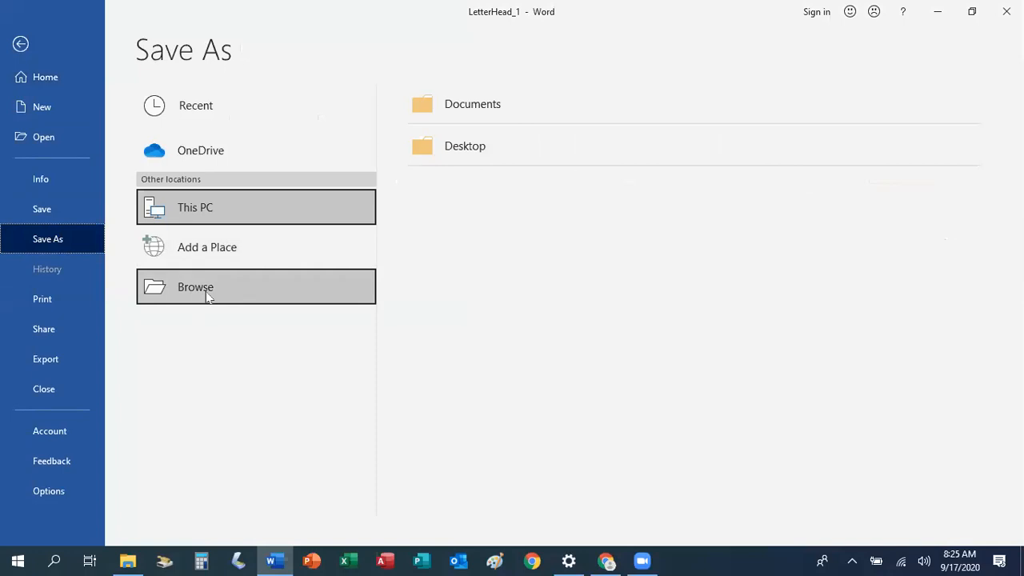
click(260, 298)
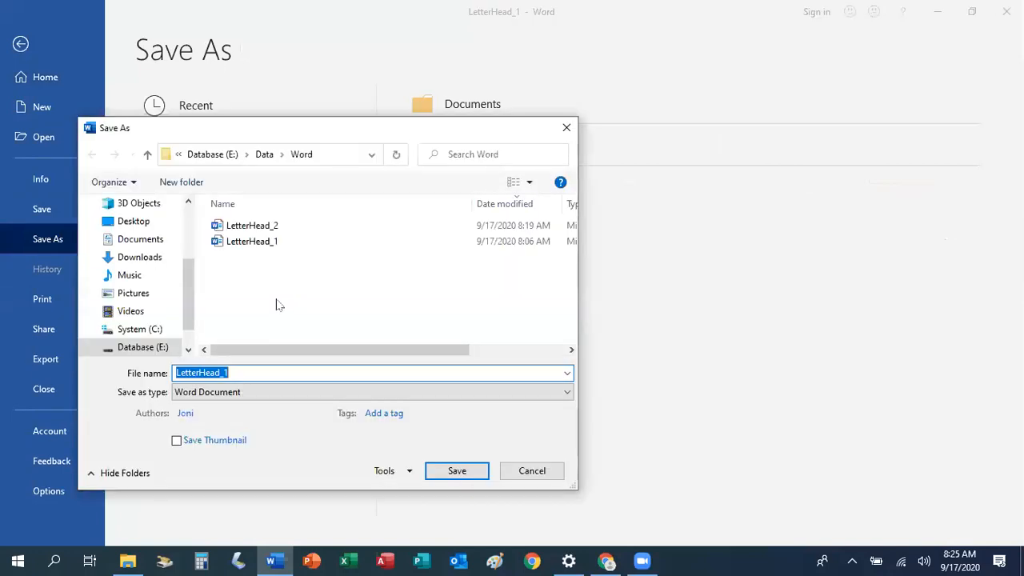
click(288, 392)
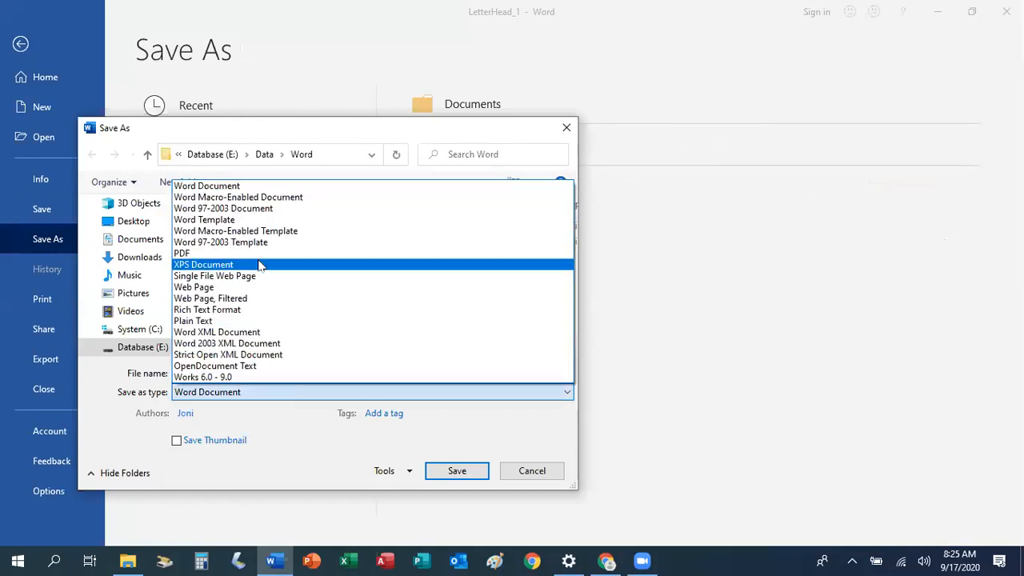
click(267, 222)
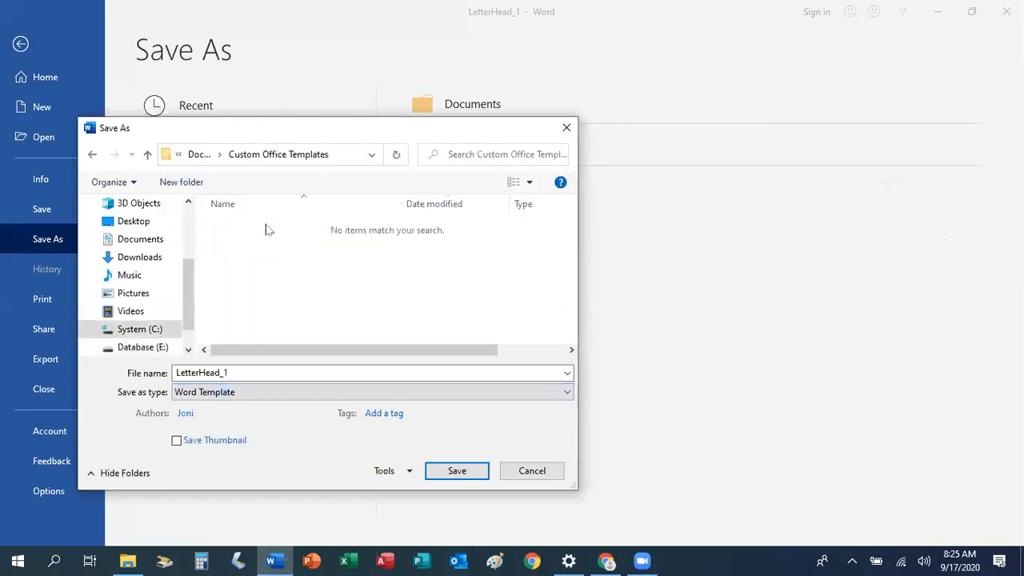
click(312, 373)
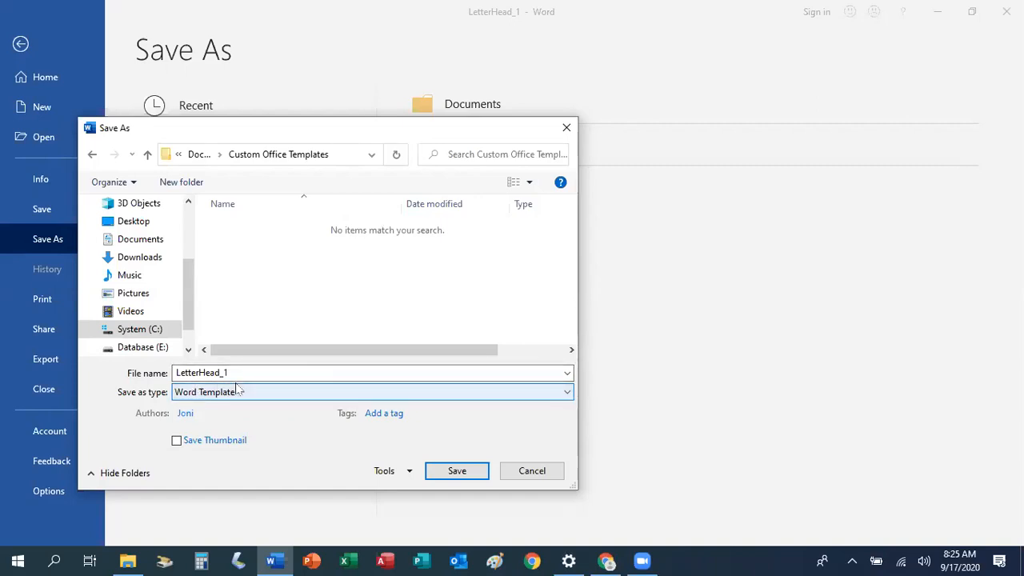
click(457, 471)
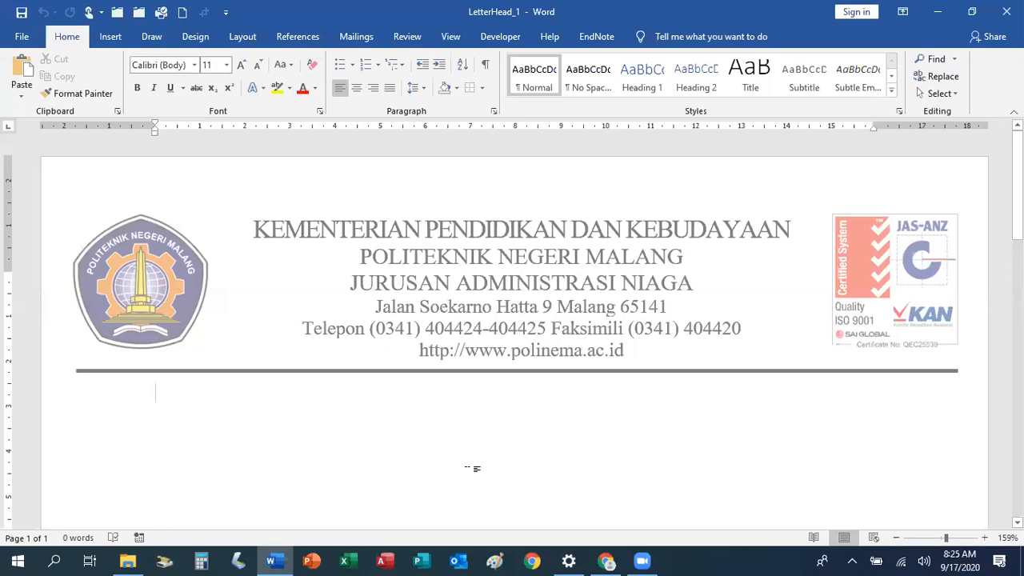
Step: Close the LetterHead_1 template and bring up the file browser for opening another document
click(22, 37)
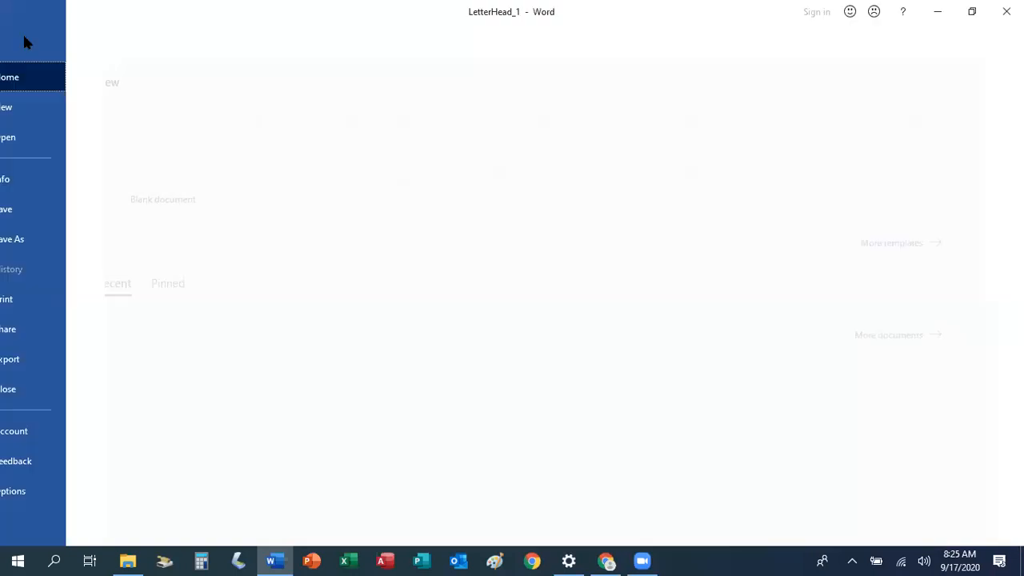
click(44, 389)
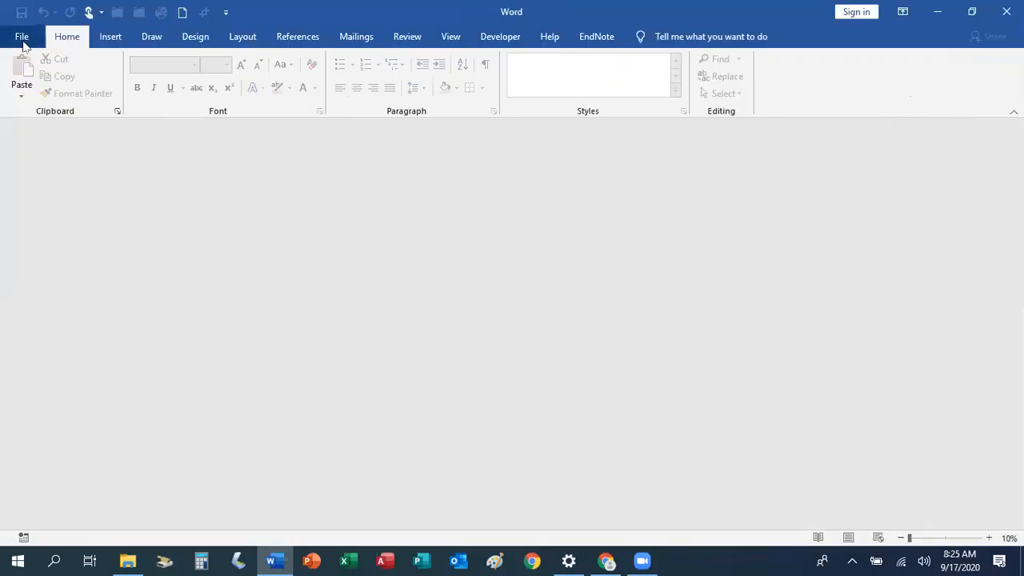
click(22, 40)
click(61, 151)
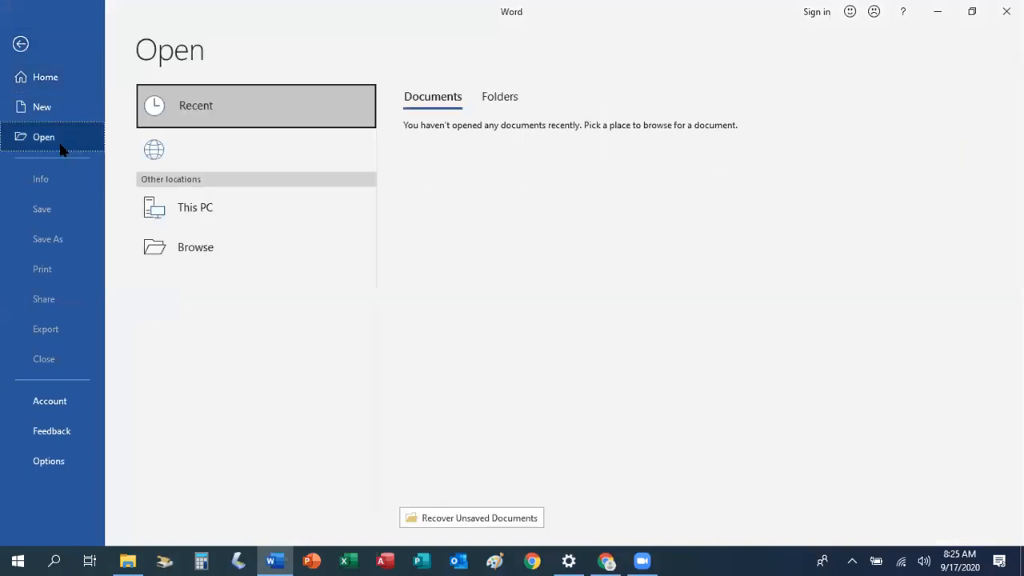
click(210, 296)
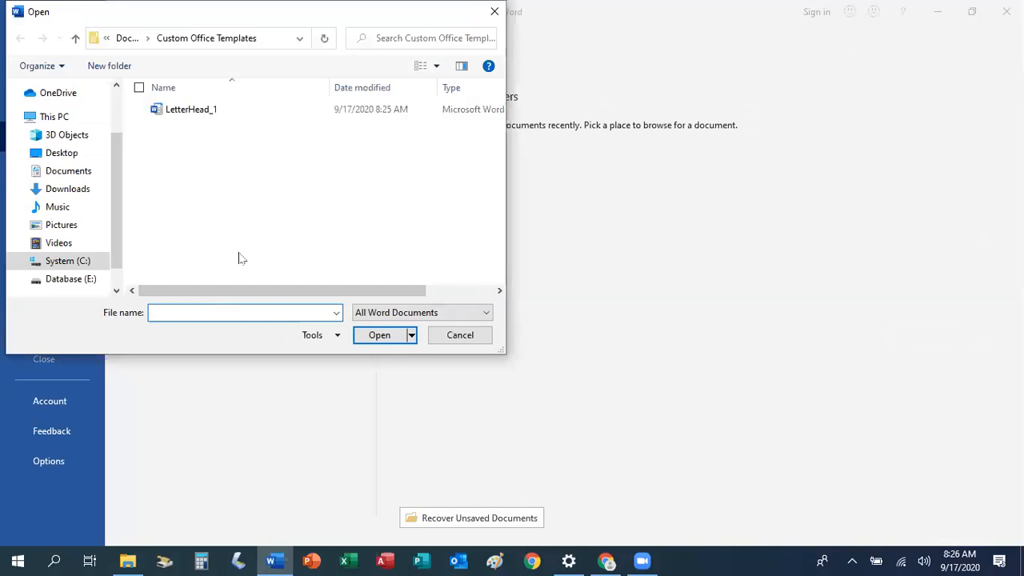
click(458, 335)
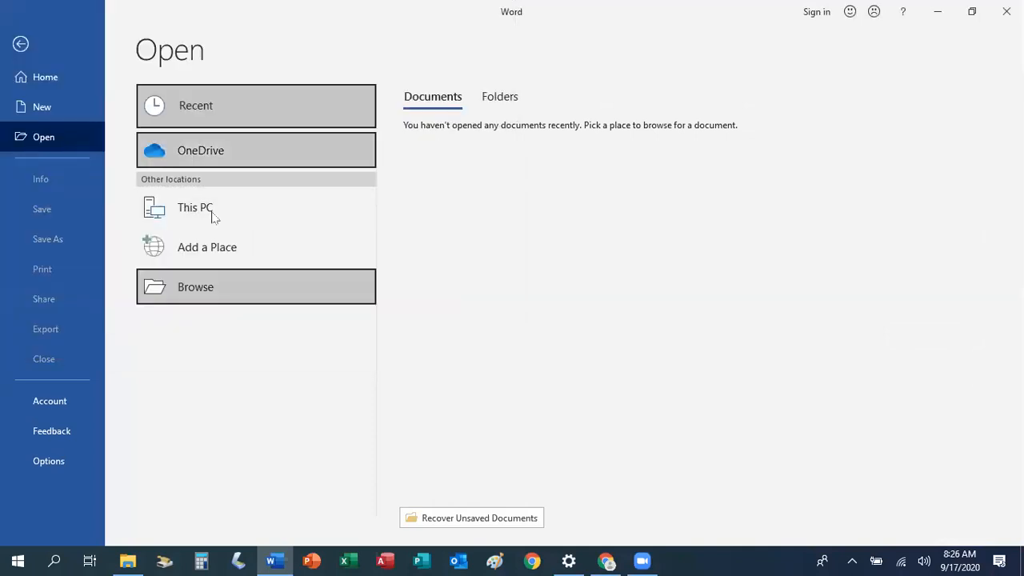
click(229, 295)
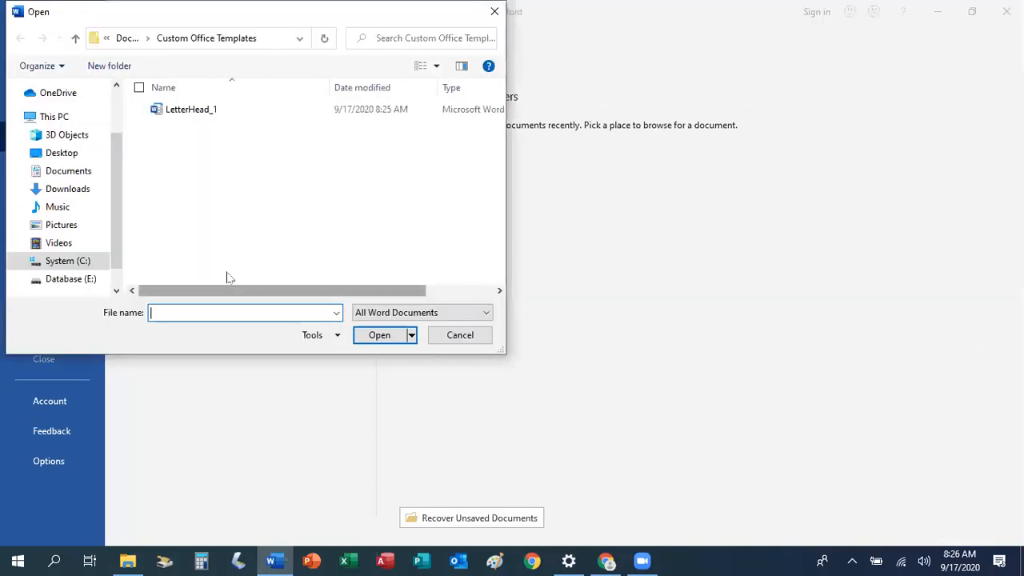
Step: Go to the Data > Word folder on the Database (E:) drive and open the LetterHead_2 document
click(75, 38)
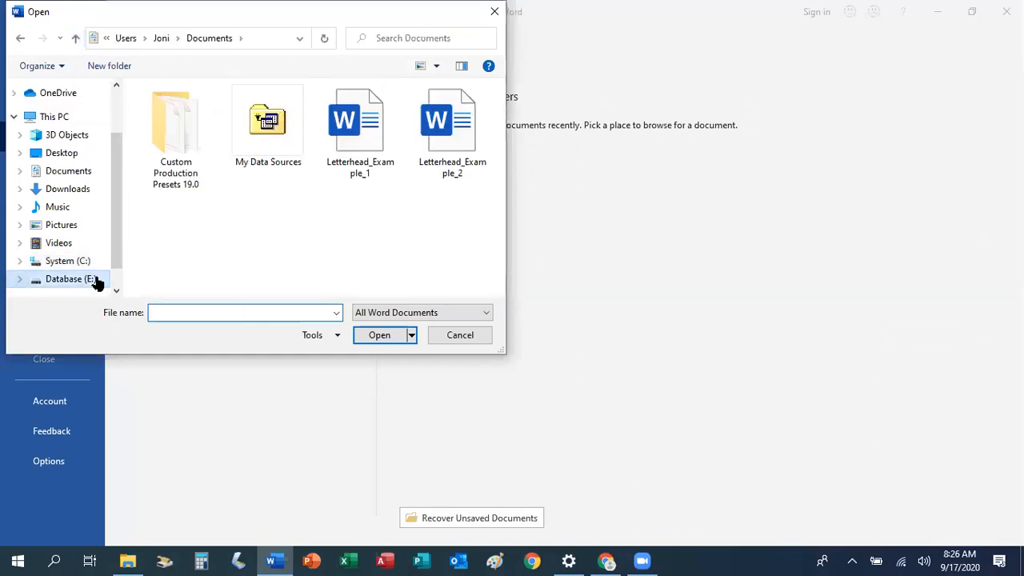
click(71, 279)
double_click(173, 107)
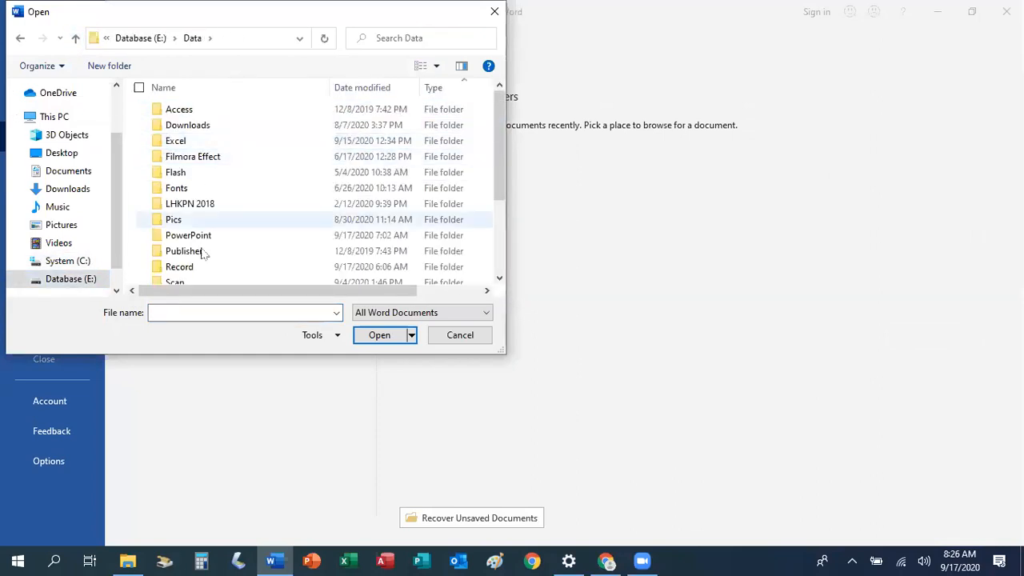
scroll(239, 200, down, 3)
double_click(179, 259)
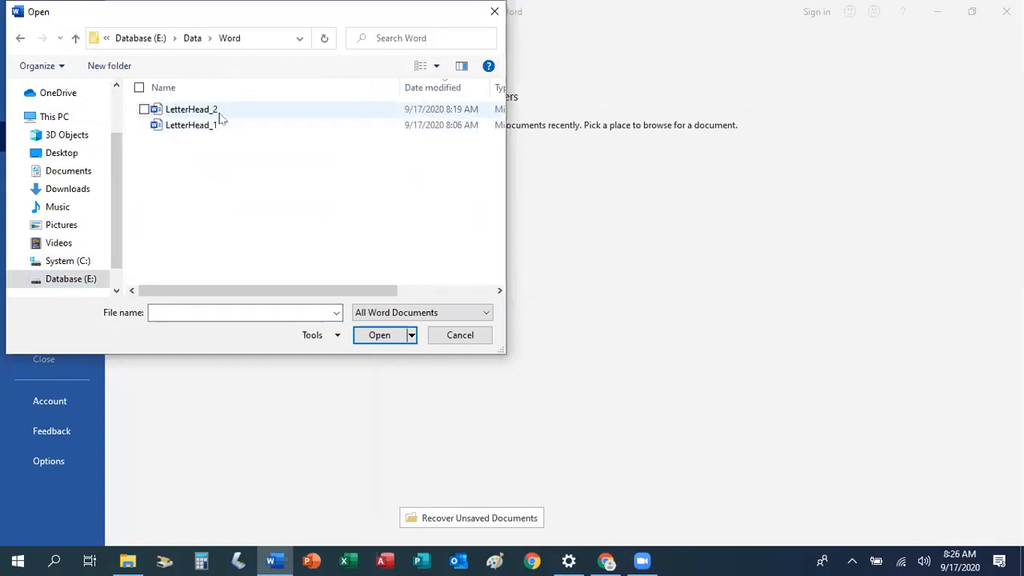
click(221, 112)
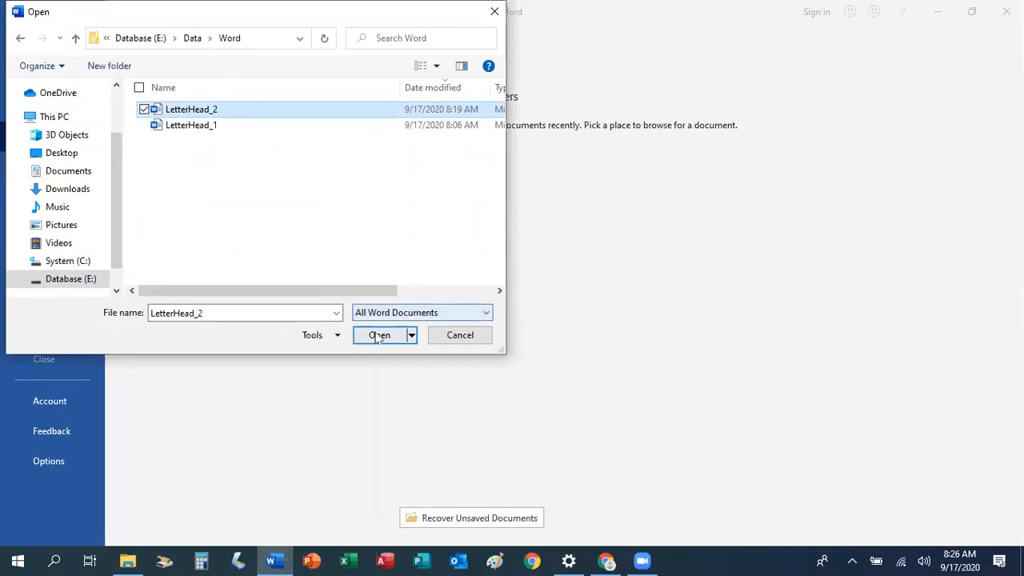
click(379, 335)
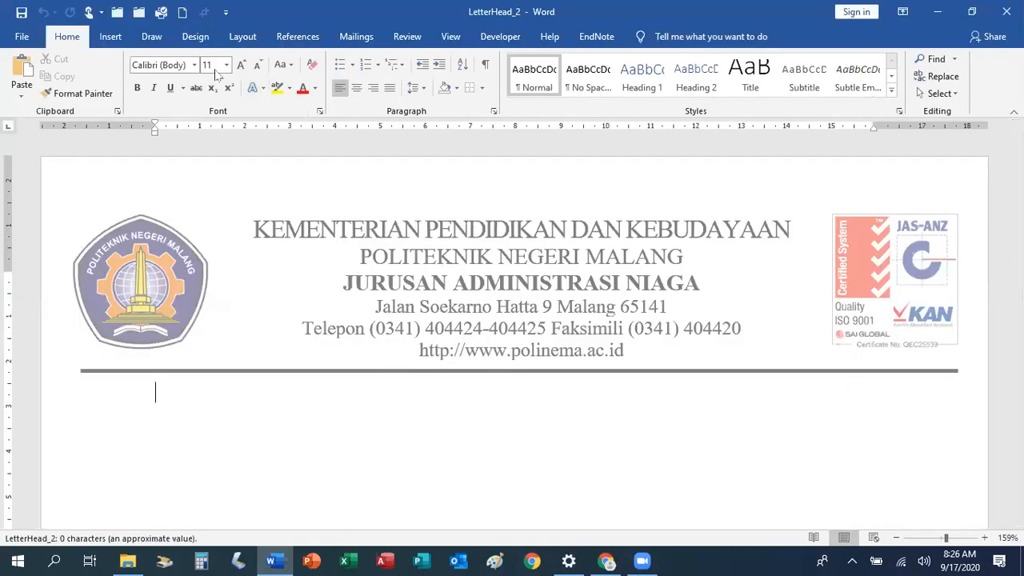
Step: Save LetterHead_2 as a Word Template in Custom Office Templates under the same name, and close Word
click(21, 37)
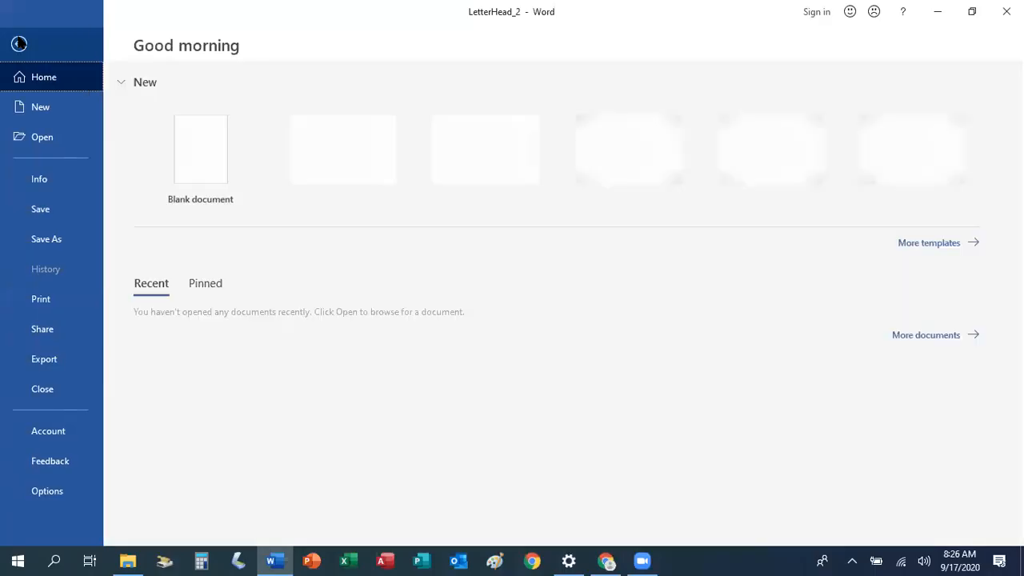
click(67, 237)
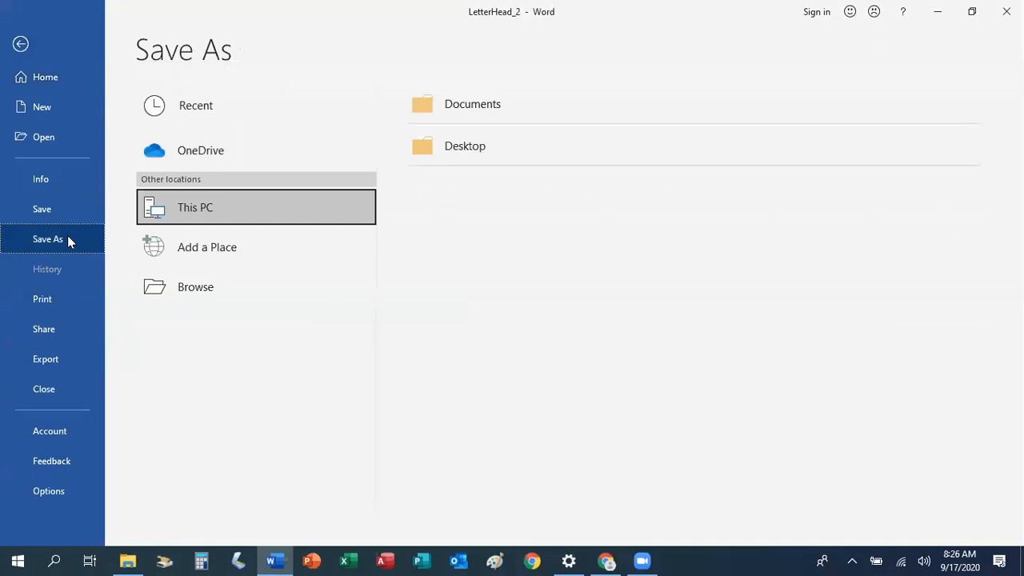
click(211, 294)
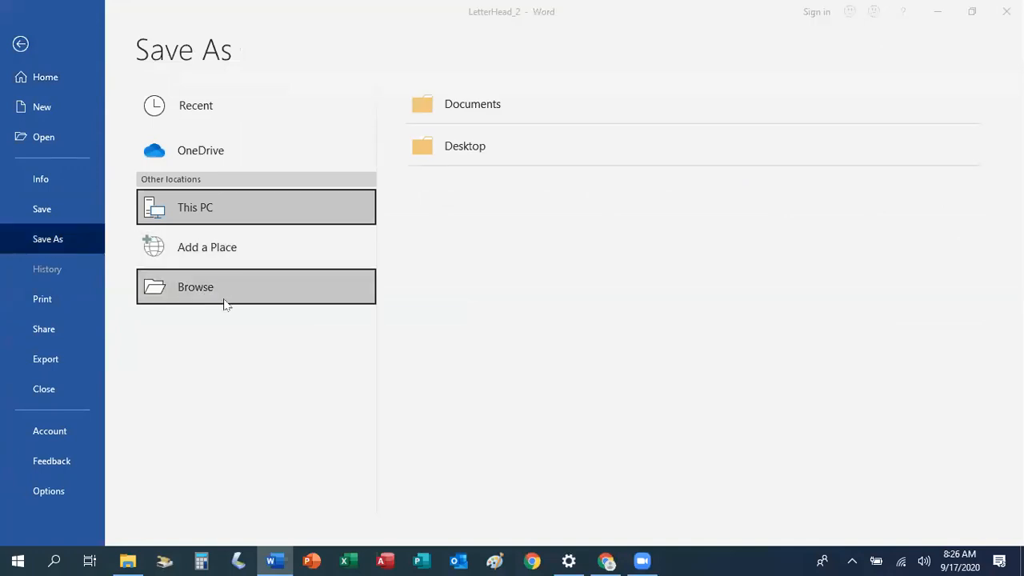
click(287, 389)
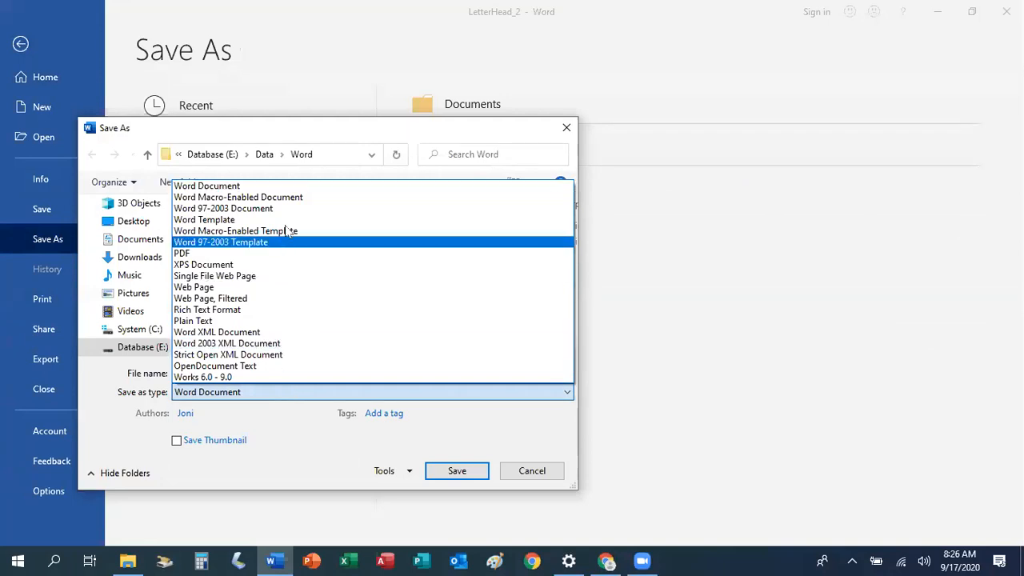
click(289, 220)
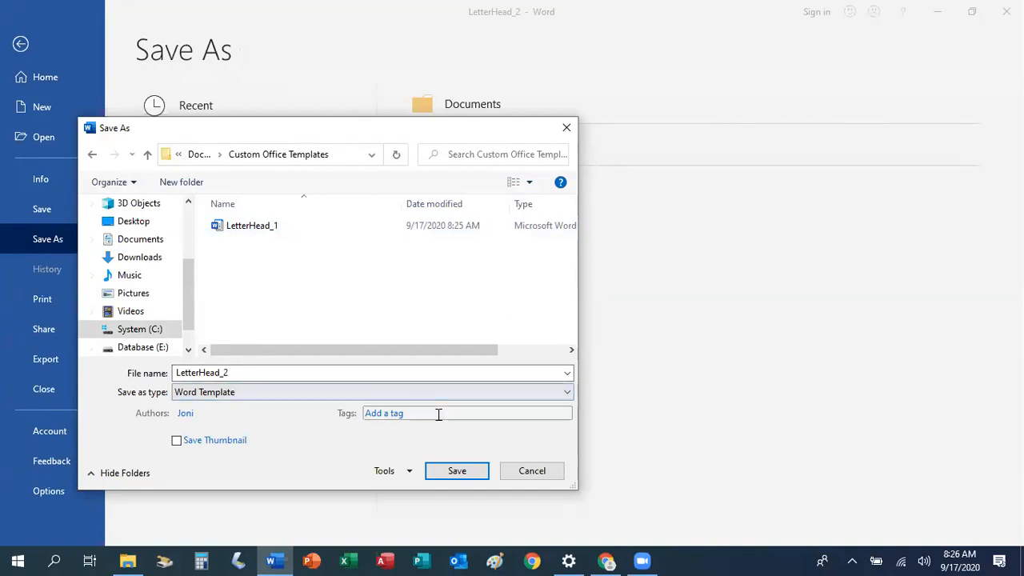
click(463, 476)
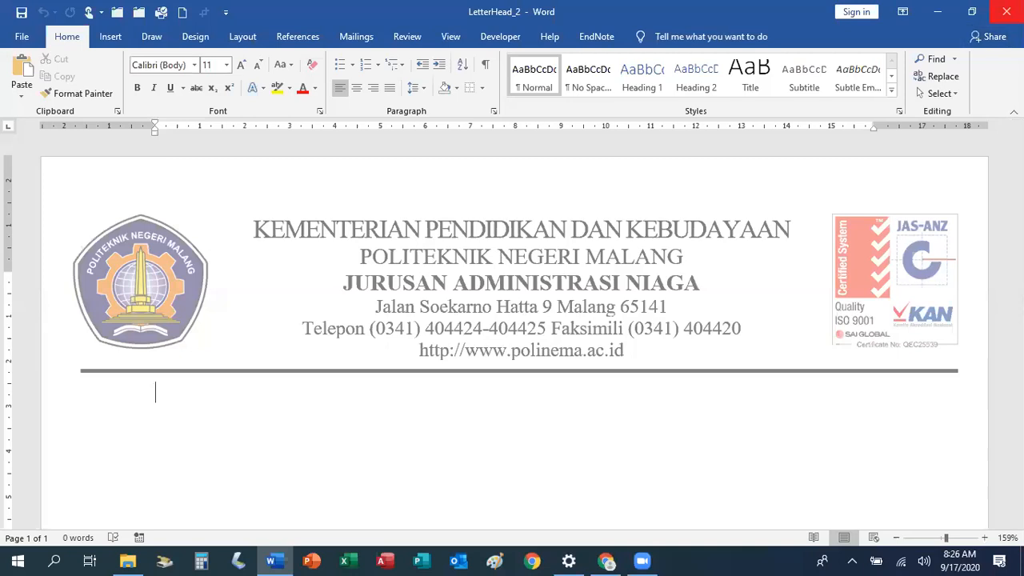
click(1006, 11)
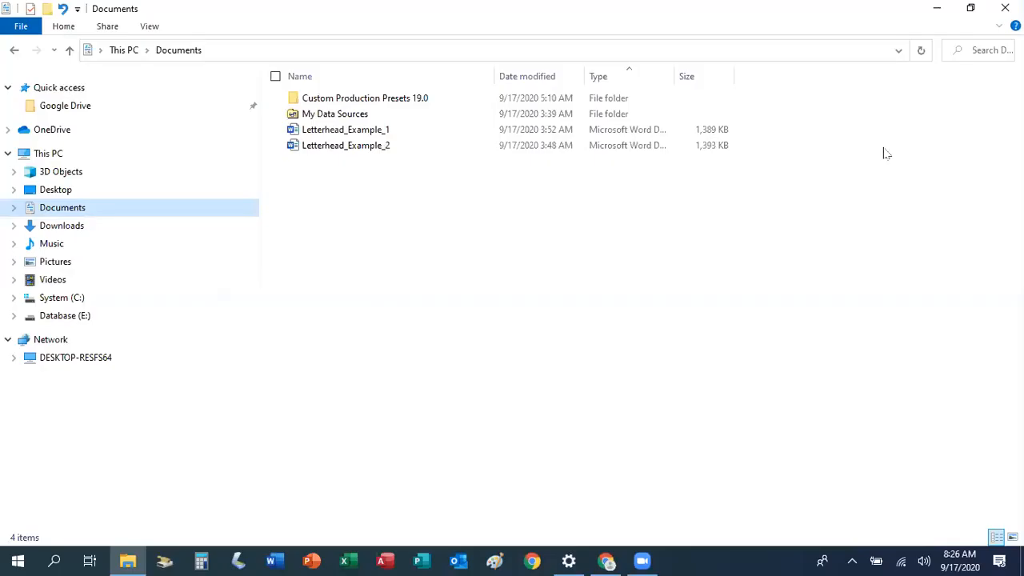
Step: Minimize the Documents folder and web browser windows, and start Word from the desktop
click(937, 8)
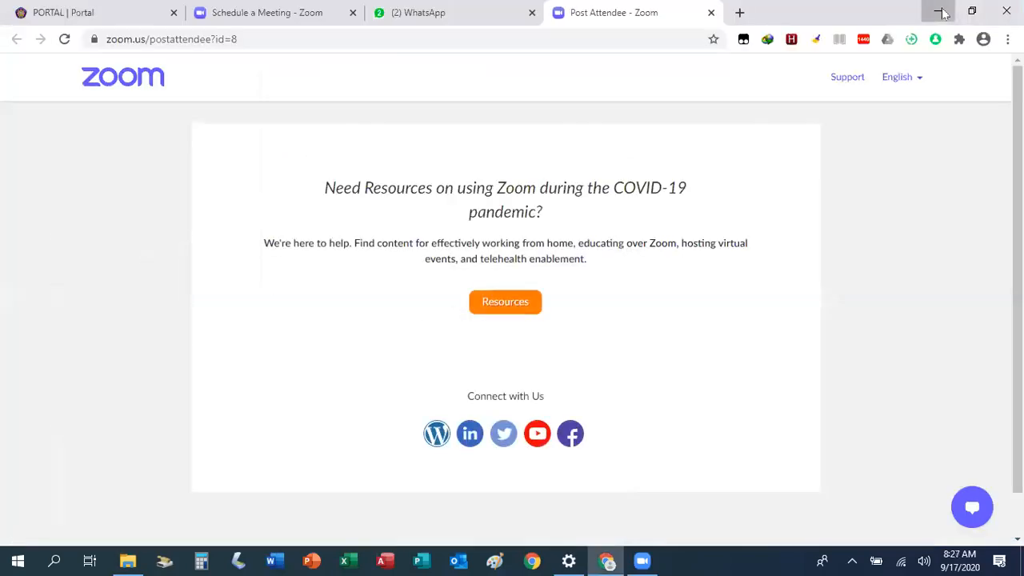
click(936, 10)
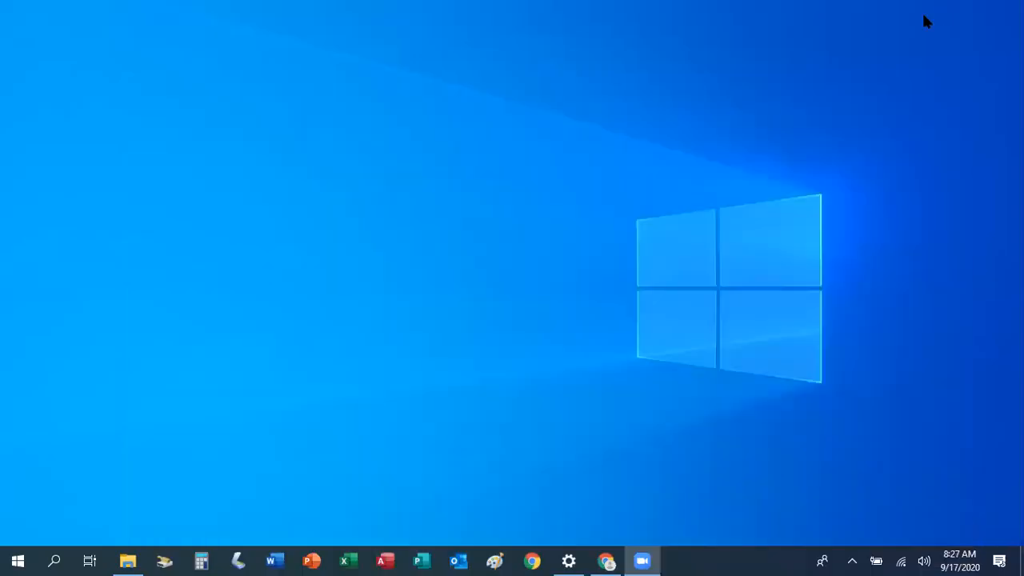
click(276, 559)
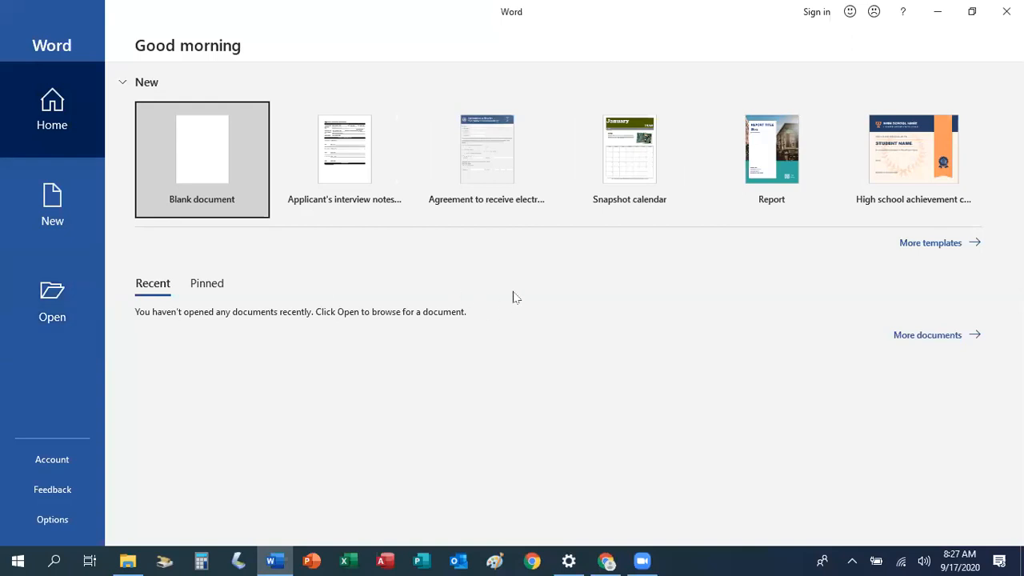
Step: Create a new document from the personal template LetterHead_1 and insert a page break to check the header on a second page
click(947, 245)
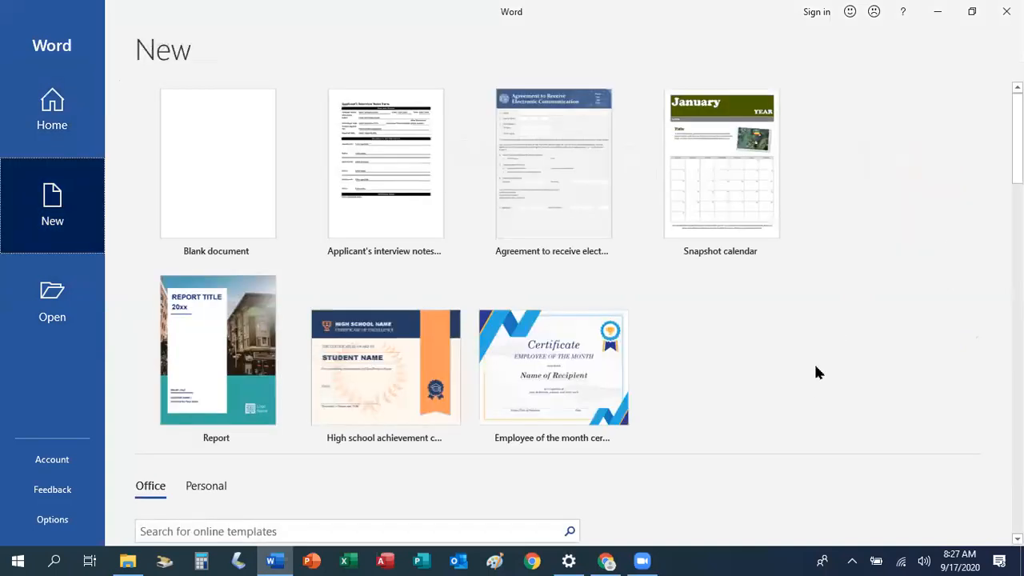
scroll(560, 400, down, 3)
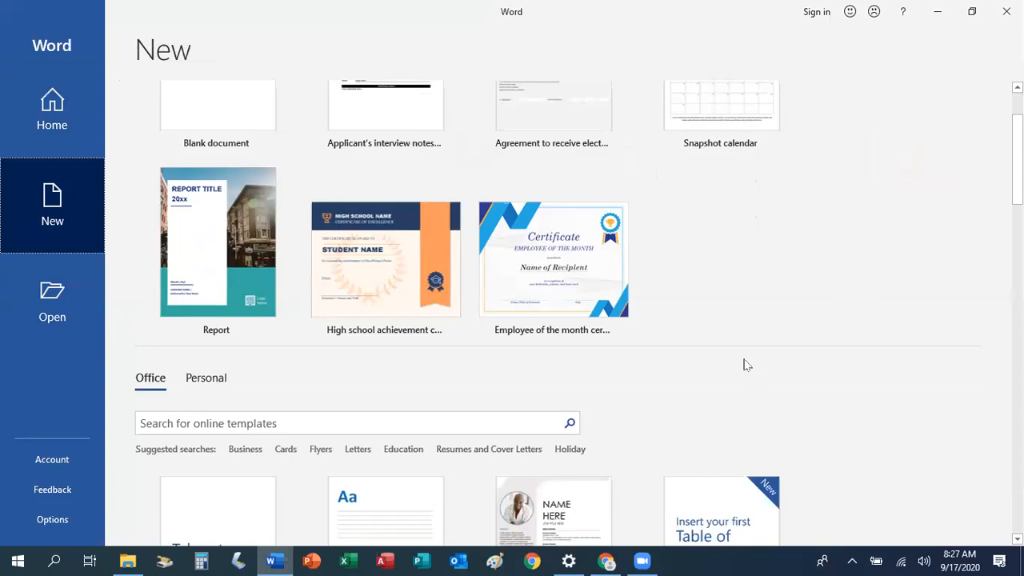
scroll(743, 361, down, 2)
scroll(743, 367, down, 3)
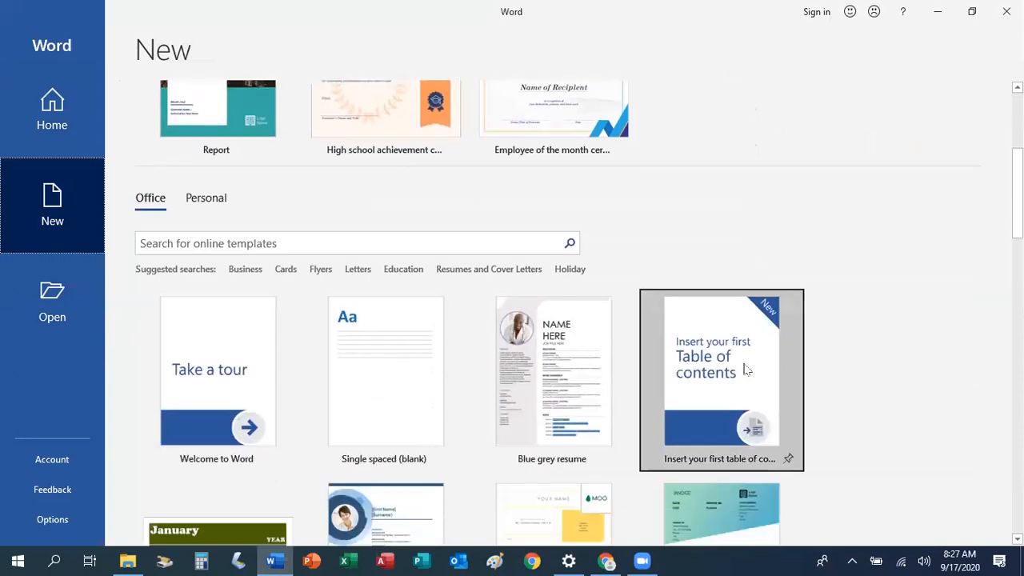
scroll(744, 366, down, 3)
scroll(746, 369, up, 4)
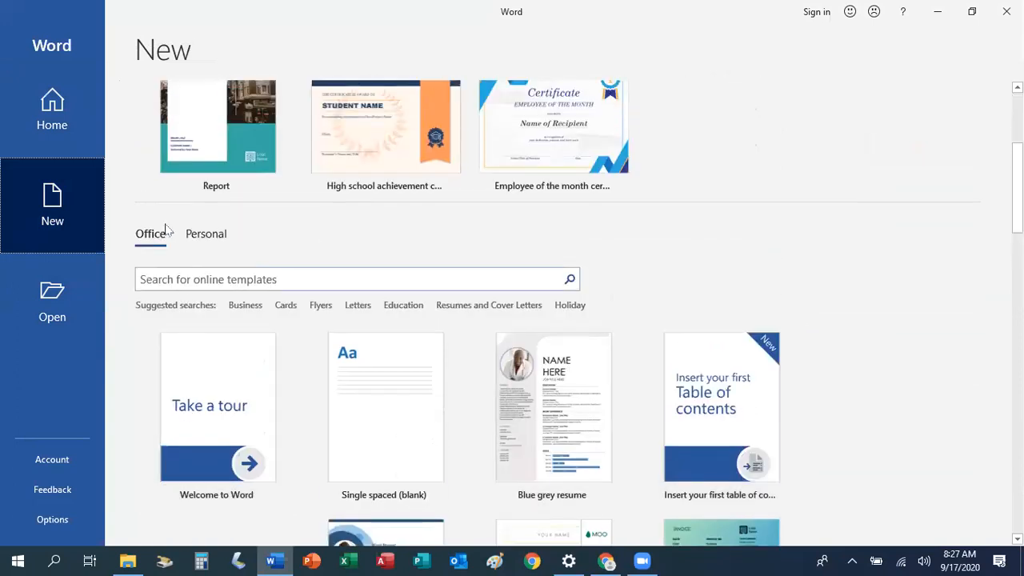
click(216, 237)
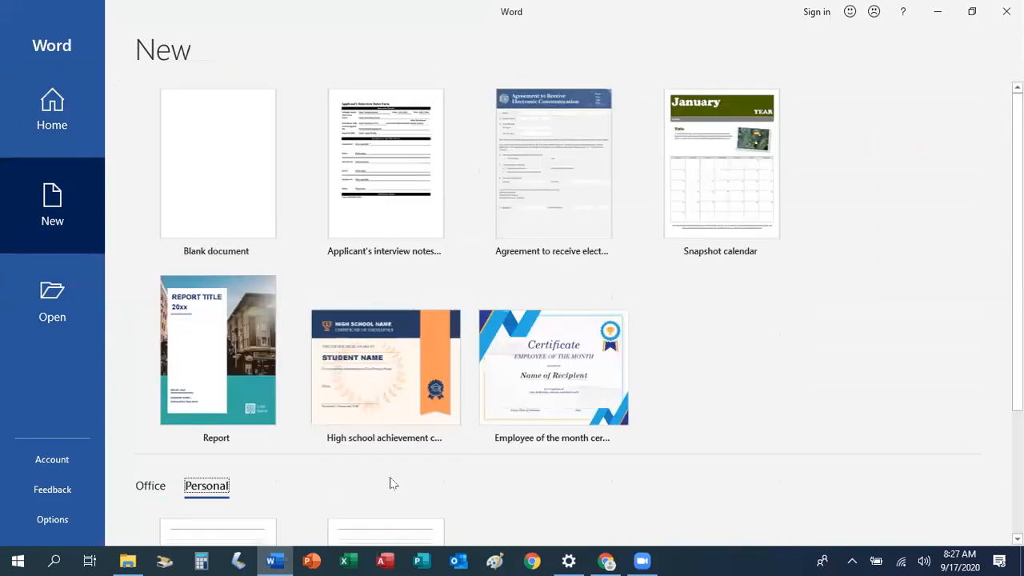
scroll(696, 407, down, 5)
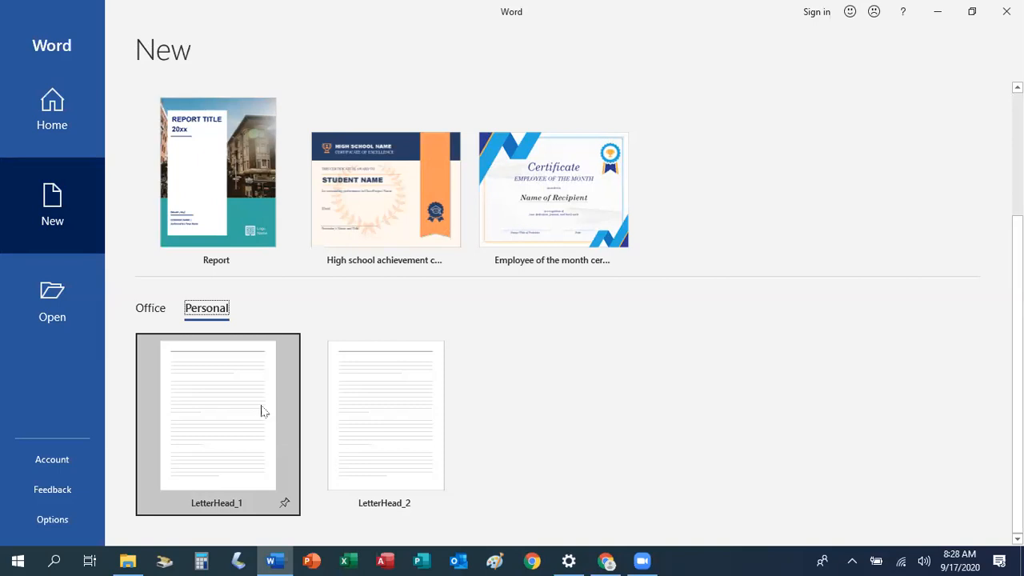
click(229, 432)
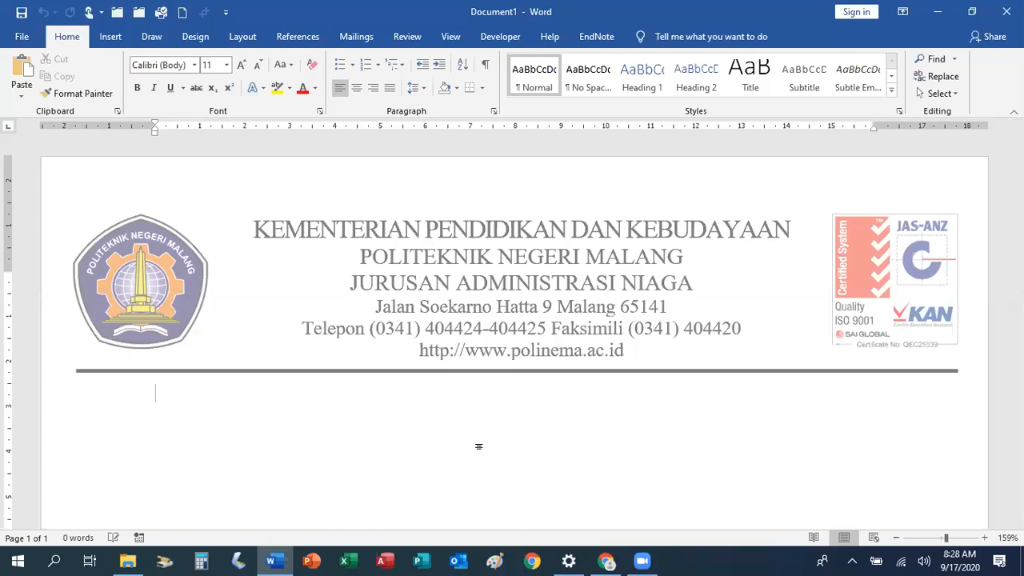
key(ctrl+Return)
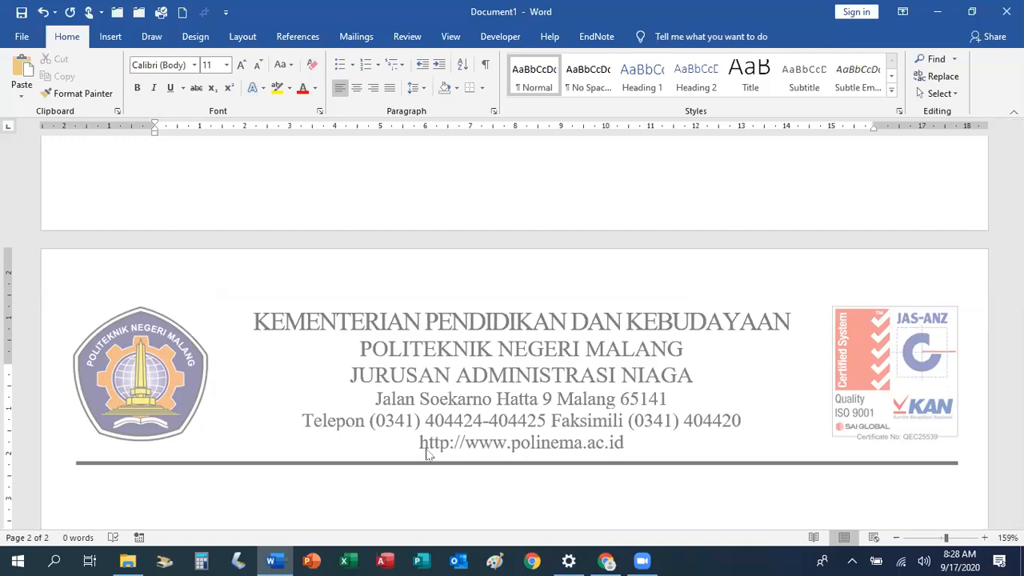
click(23, 38)
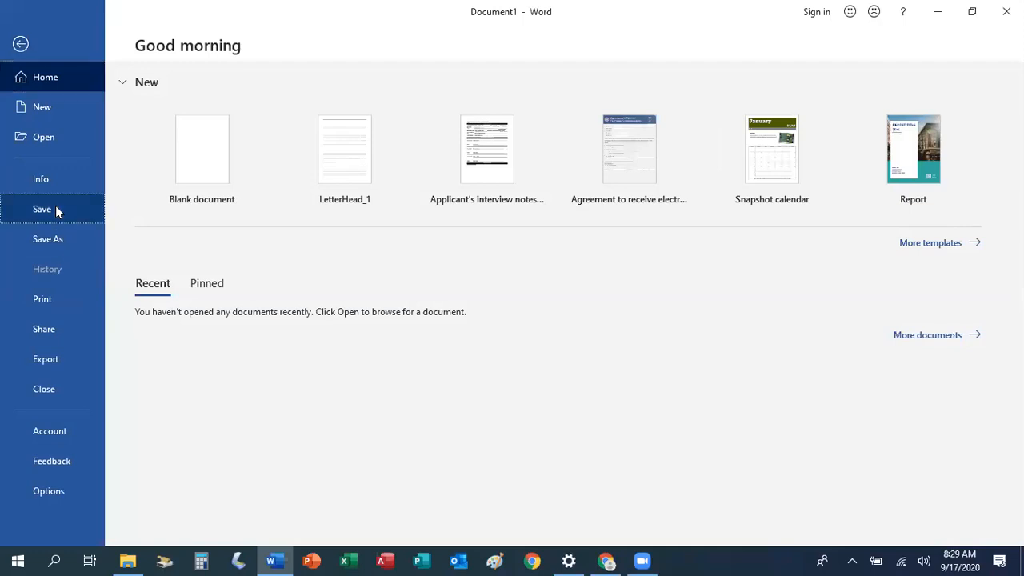
click(56, 206)
click(232, 286)
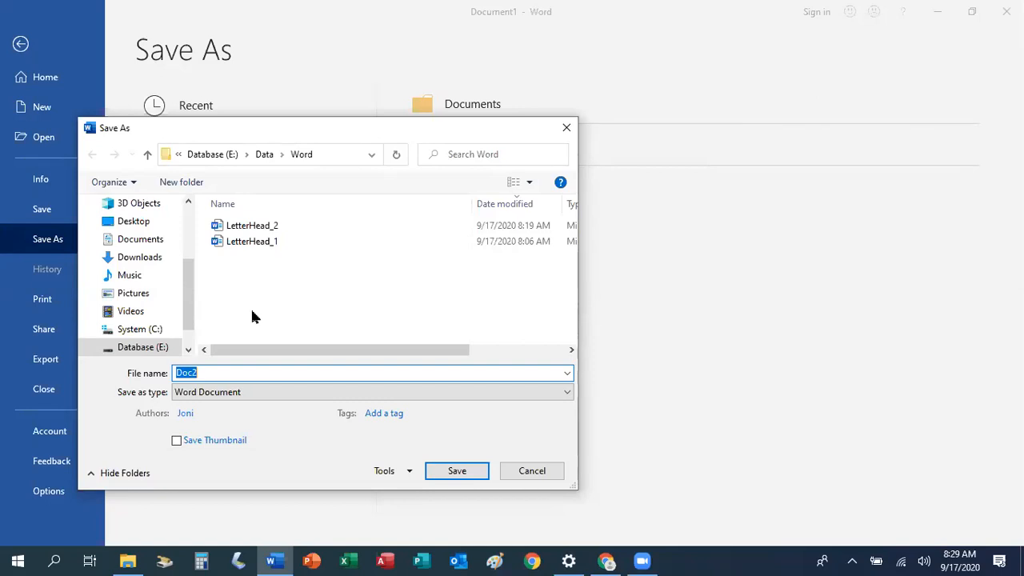
click(532, 471)
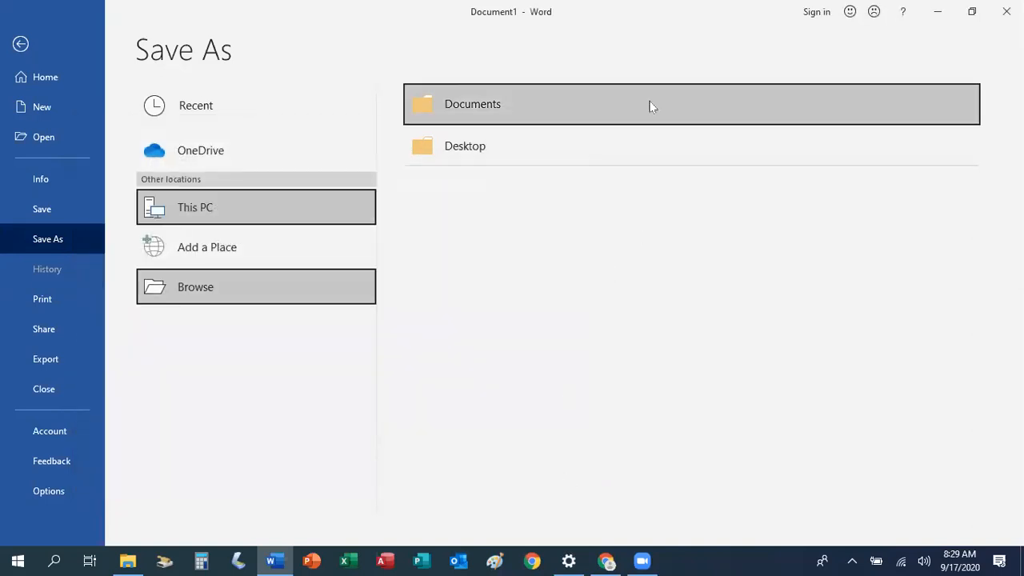
click(22, 46)
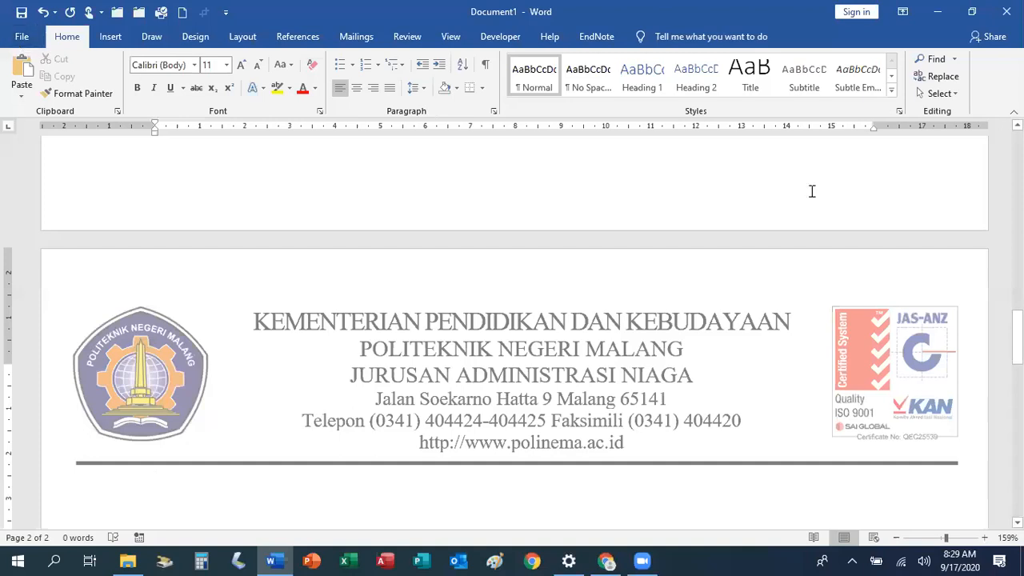
Step: Close the test document based on LetterHead_1 without saving it
click(1006, 12)
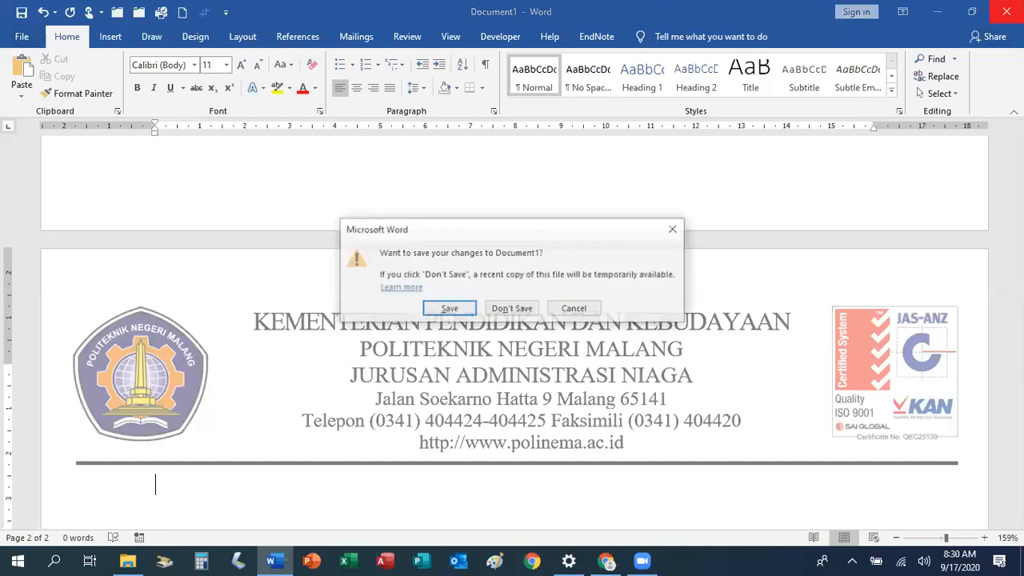
click(526, 309)
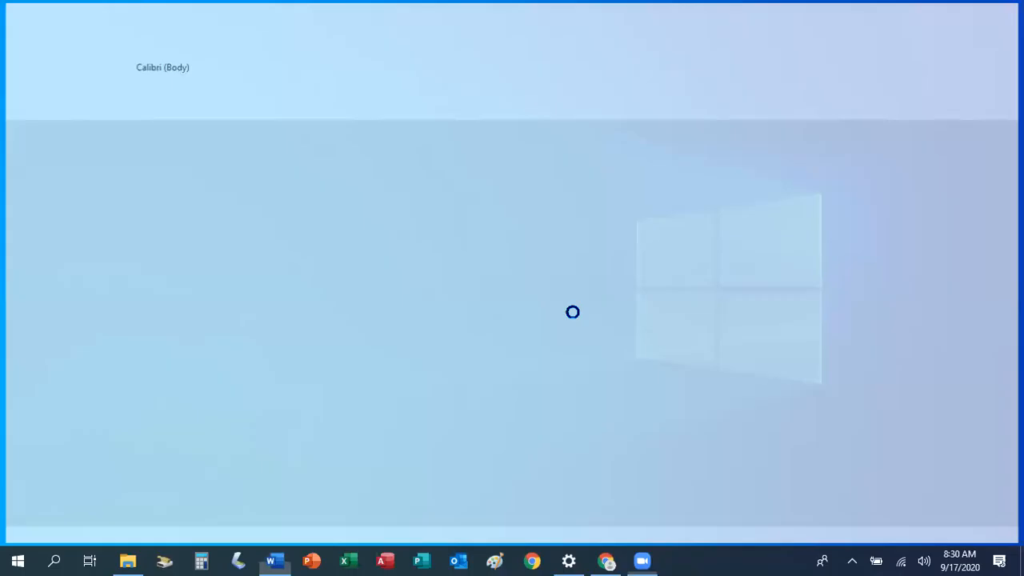